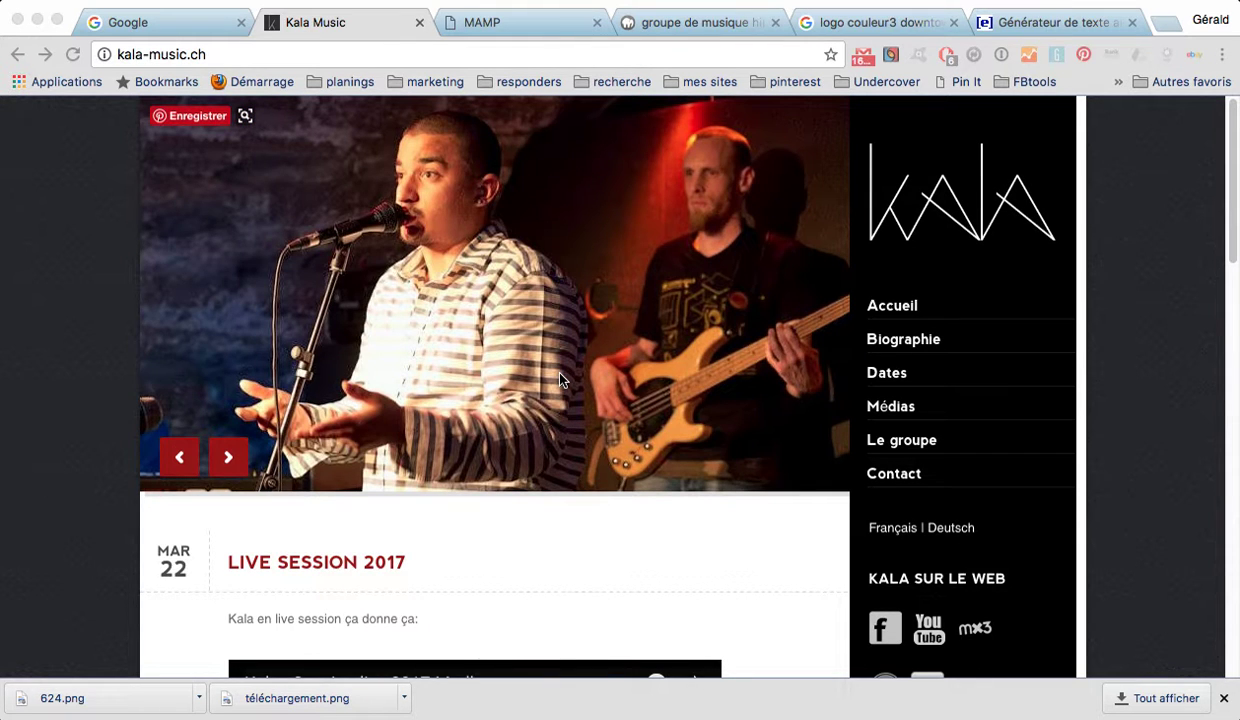
Examine the Kala Music home page, covering the photo slideshow and the dated news posts with their embedded videos.
{"action": "scroll", "coordinate": [658, 328], "scroll_direction": "down", "scroll_amount": 6}
{"action": "scroll", "coordinate": [658, 328], "scroll_direction": "down", "scroll_amount": 4}
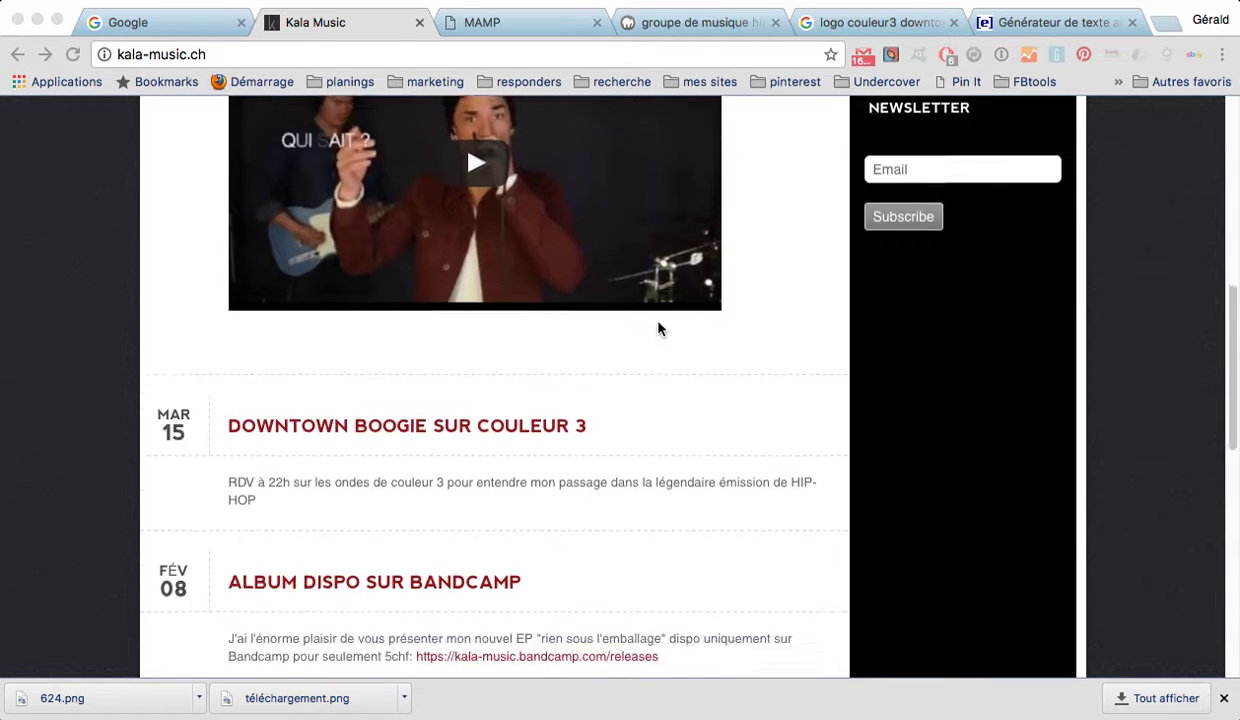
{"action": "scroll", "coordinate": [658, 328], "scroll_direction": "up", "scroll_amount": 6}
{"action": "scroll", "coordinate": [658, 328], "scroll_direction": "down", "scroll_amount": 4}
{"action": "scroll", "coordinate": [658, 328], "scroll_direction": "up", "scroll_amount": 7}
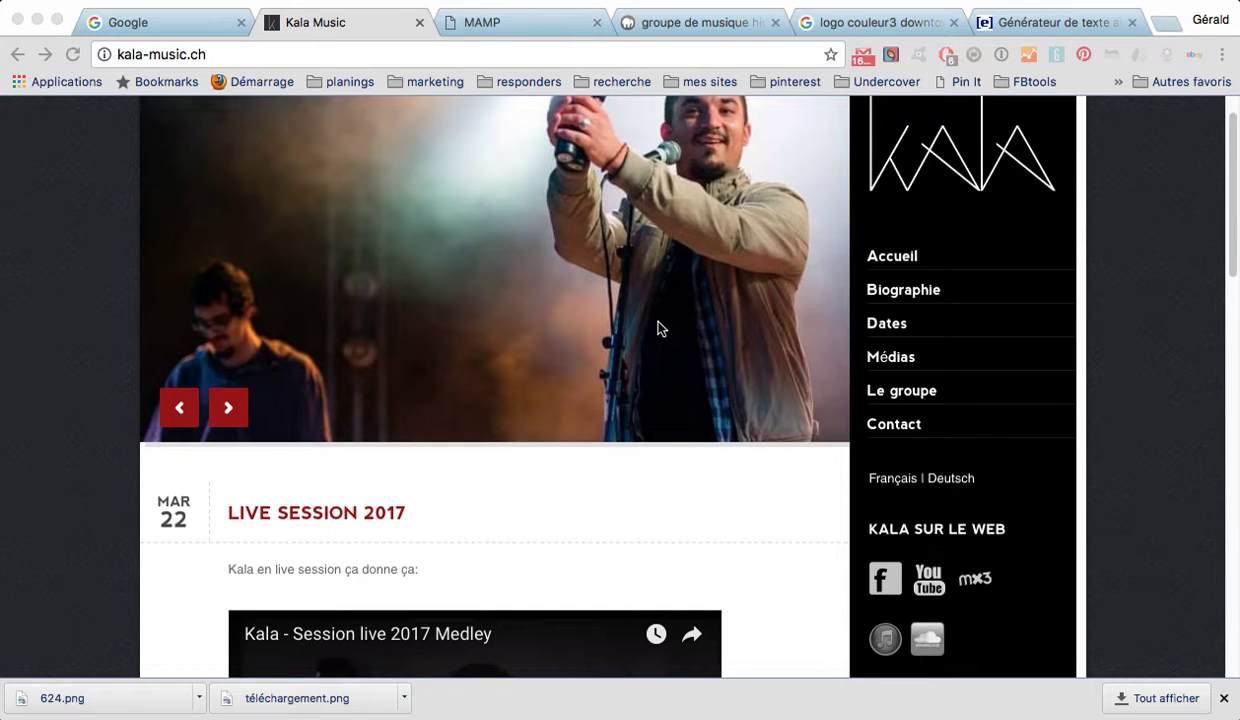
{"action": "scroll", "coordinate": [658, 328], "scroll_direction": "up", "scroll_amount": 1}
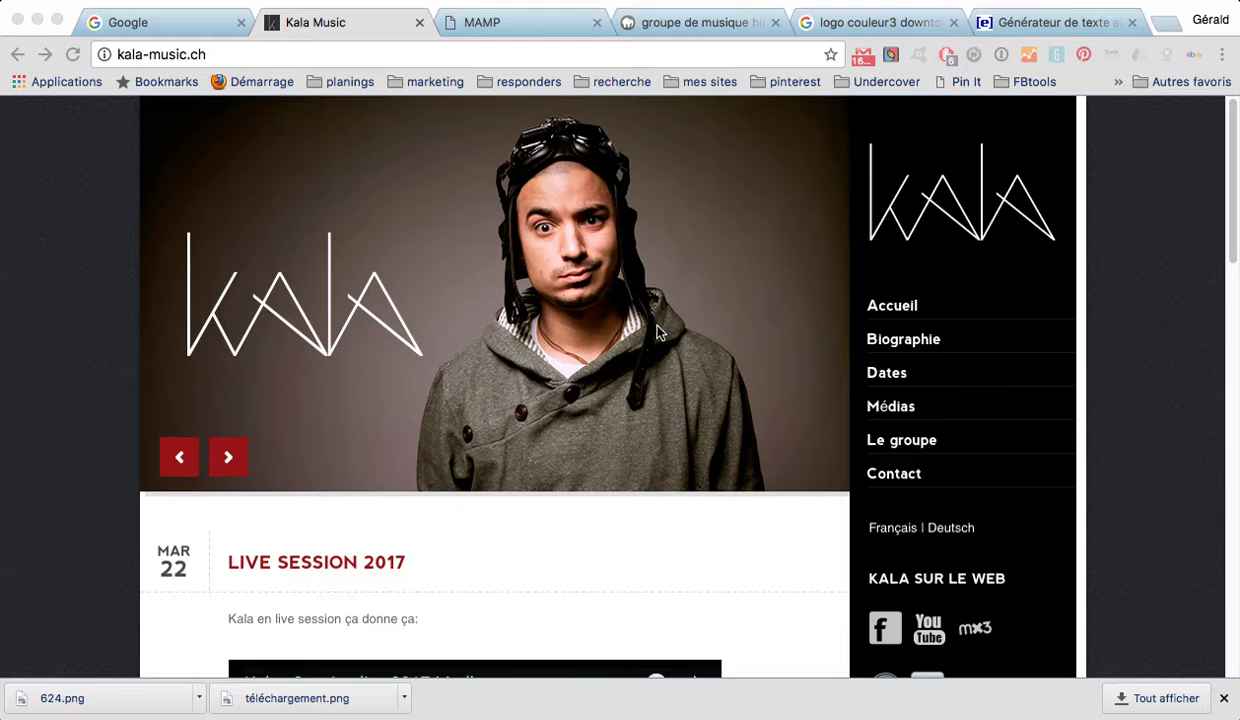
{"action": "scroll", "coordinate": [650, 341], "scroll_direction": "down", "scroll_amount": 7}
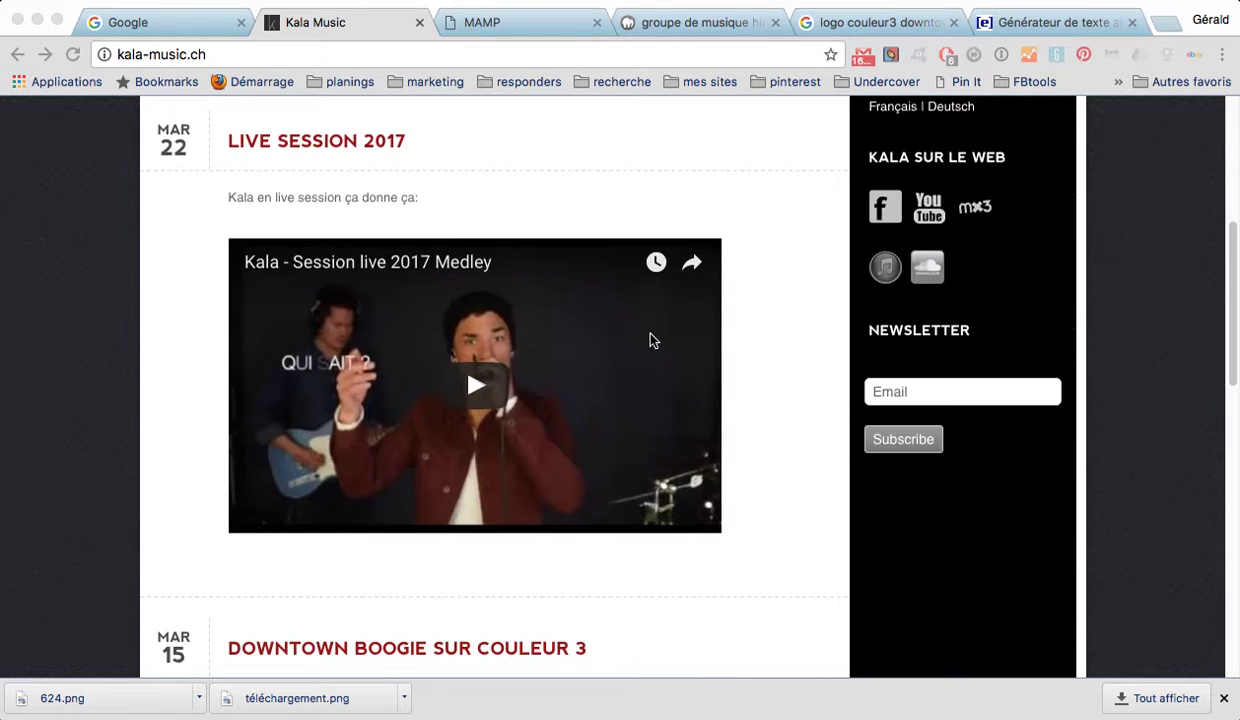
{"action": "scroll", "coordinate": [650, 341], "scroll_direction": "up", "scroll_amount": 5}
{"action": "scroll", "coordinate": [650, 341], "scroll_direction": "down", "scroll_amount": 3}
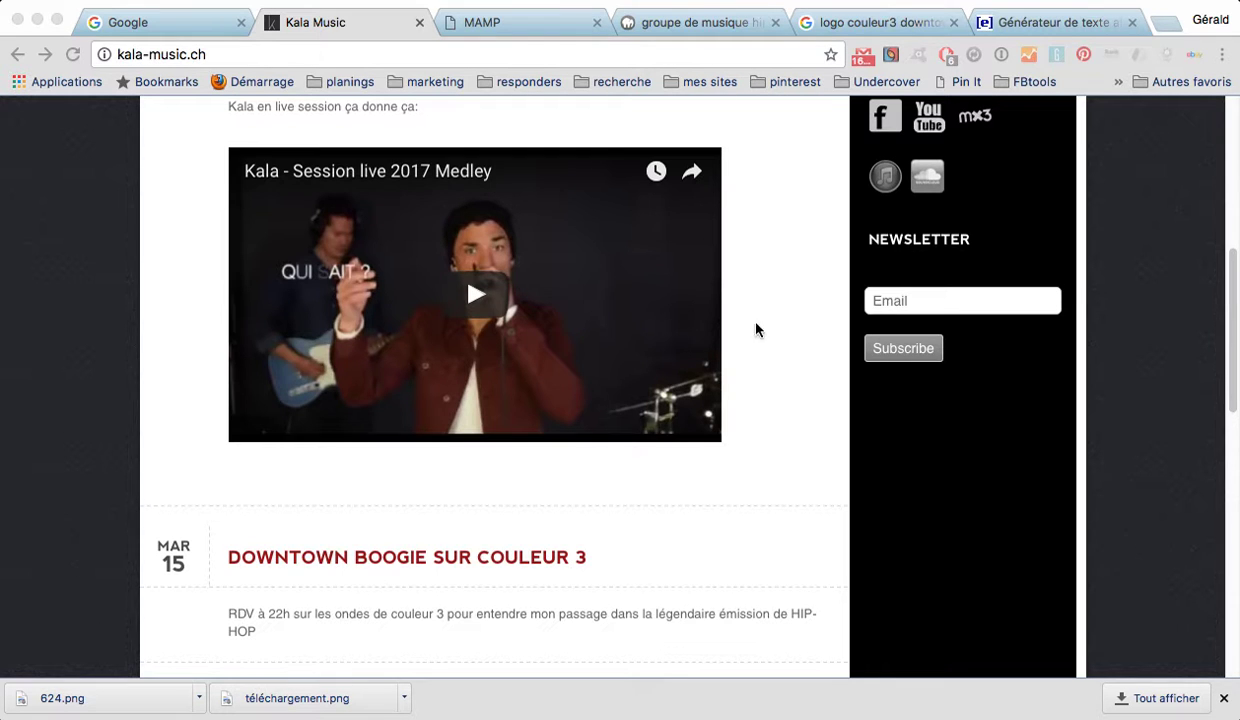
{"action": "scroll", "coordinate": [759, 393], "scroll_direction": "down", "scroll_amount": 4}
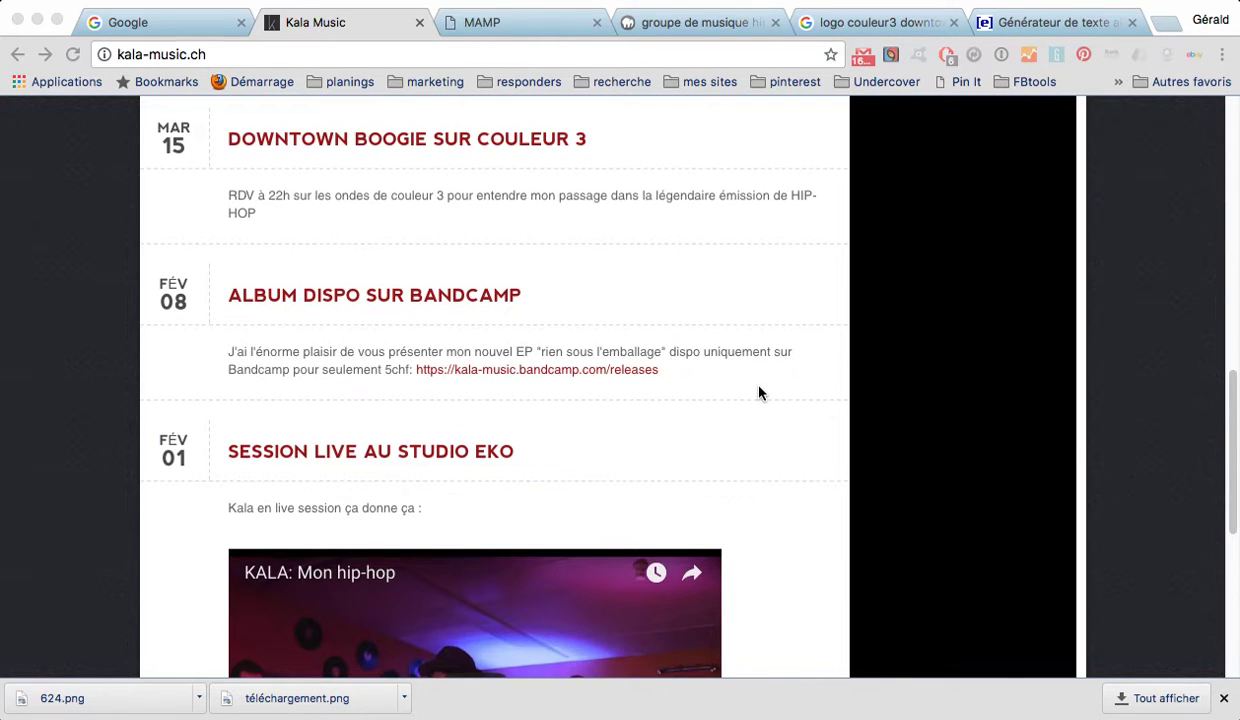
{"action": "scroll", "coordinate": [759, 393], "scroll_direction": "down", "scroll_amount": 4}
{"action": "scroll", "coordinate": [759, 393], "scroll_direction": "up", "scroll_amount": 6}
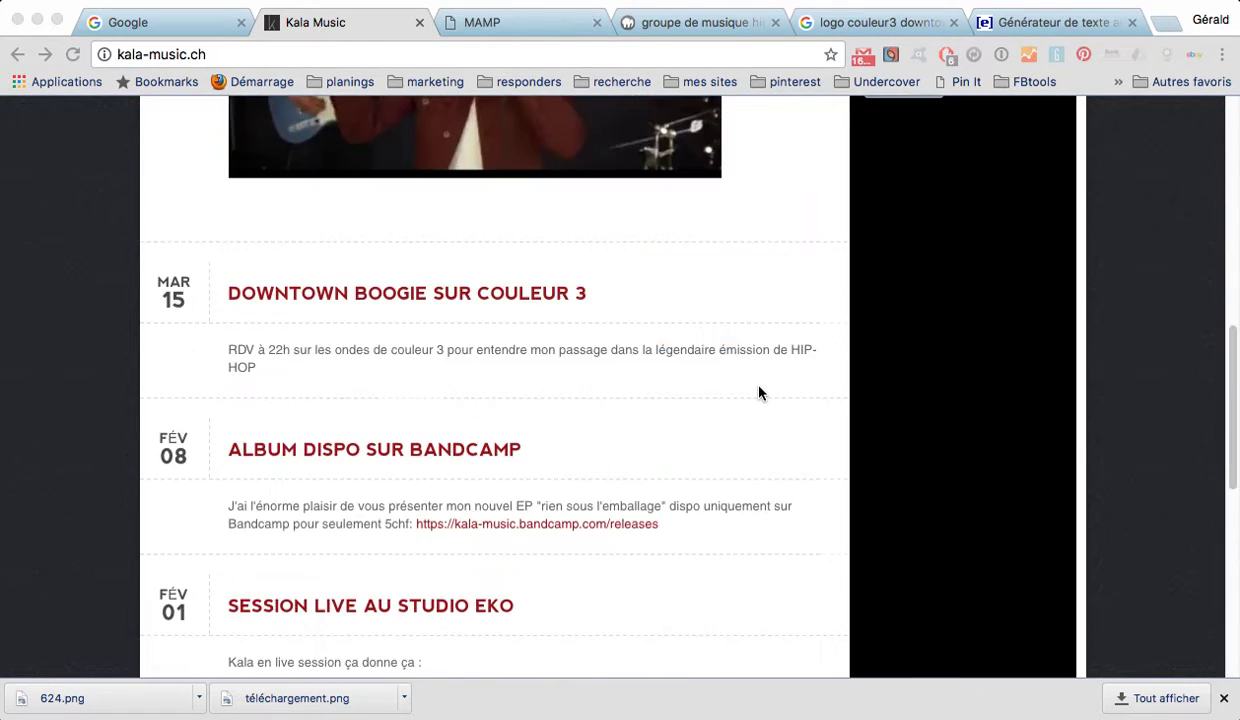
{"action": "scroll", "coordinate": [759, 393], "scroll_direction": "up", "scroll_amount": 7}
{"action": "scroll", "coordinate": [759, 393], "scroll_direction": "up", "scroll_amount": 2}
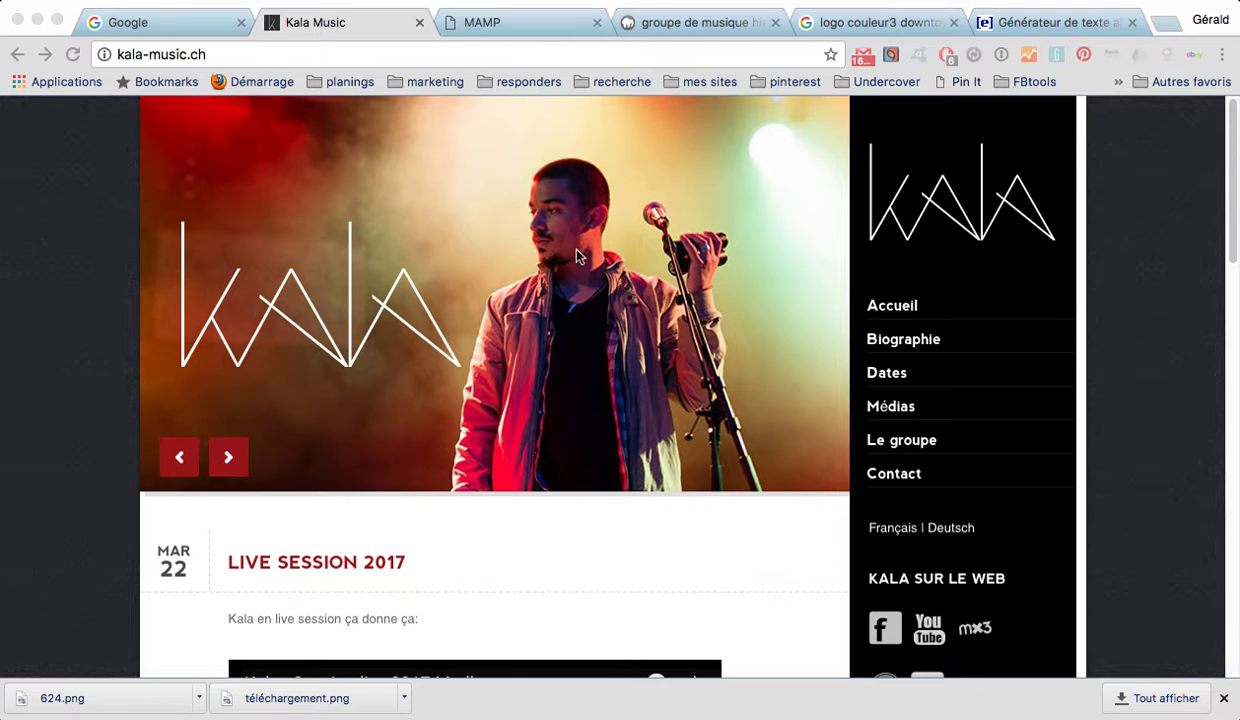
Look over the home page's navigation menu, language choices, social links and newsletter form.
{"action": "scroll", "coordinate": [618, 249], "scroll_direction": "down", "scroll_amount": 10}
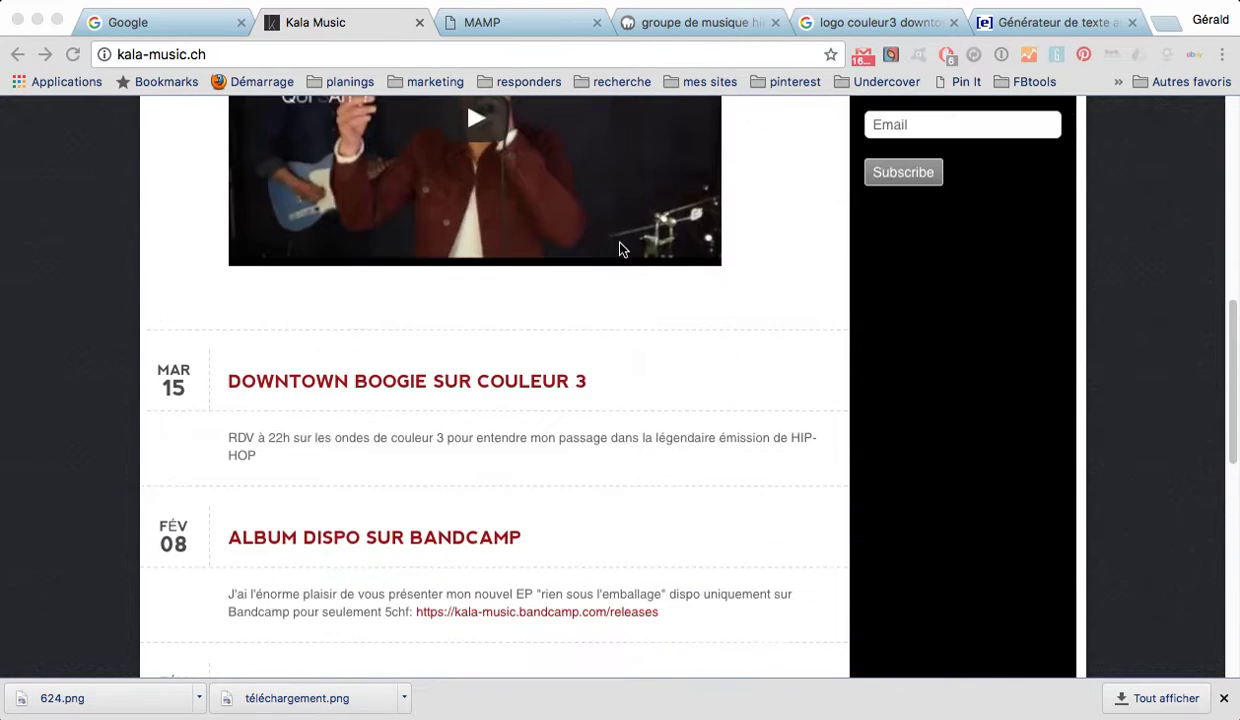
{"action": "scroll", "coordinate": [619, 249], "scroll_direction": "up", "scroll_amount": 10}
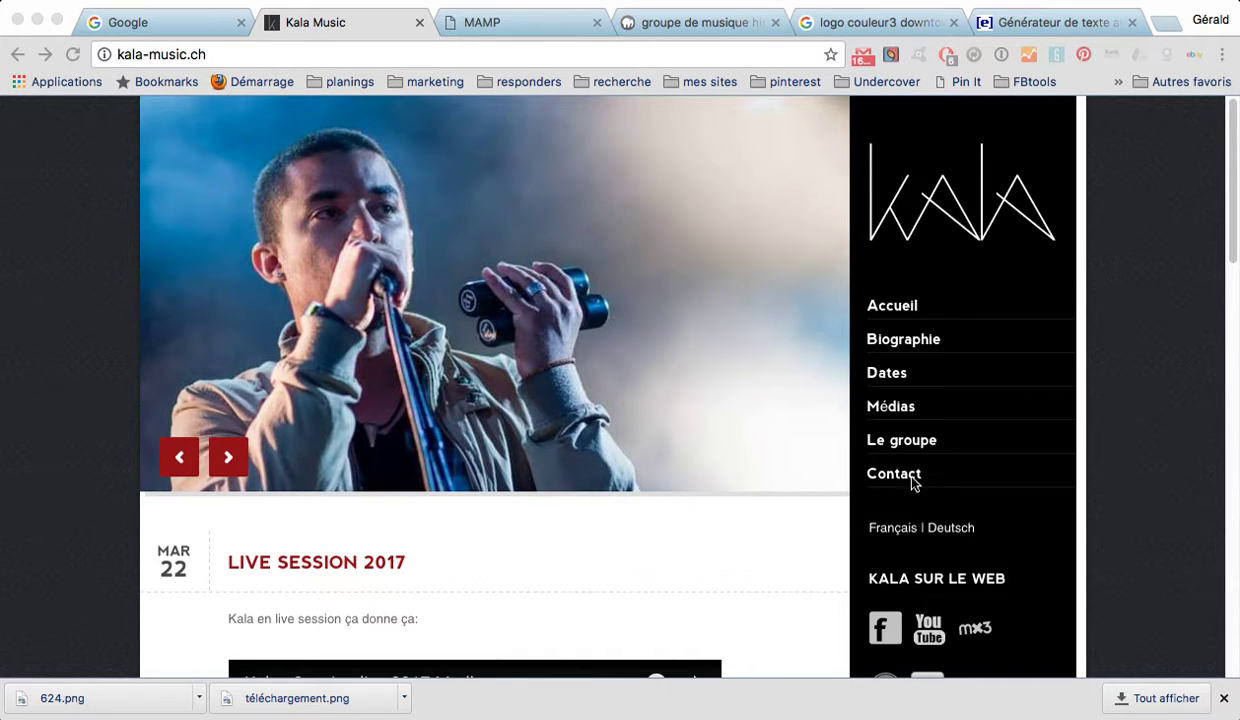
{"action": "scroll", "coordinate": [1013, 560], "scroll_direction": "down", "scroll_amount": 3}
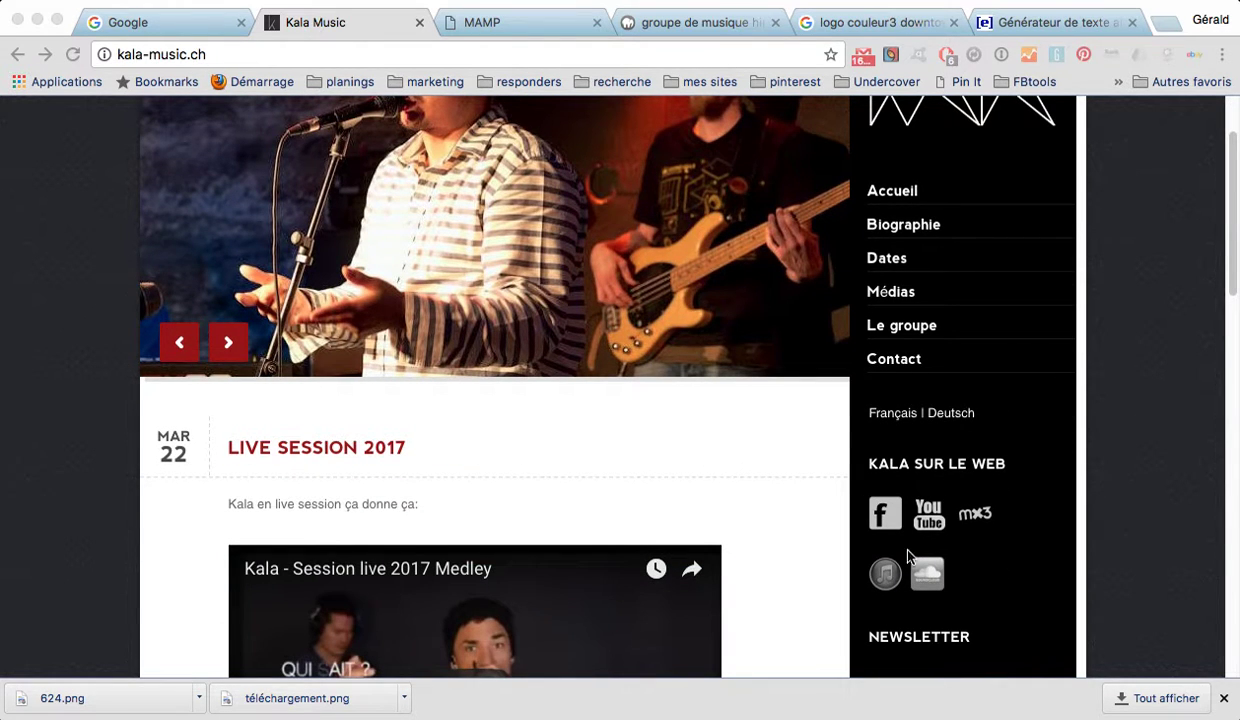
{"action": "scroll", "coordinate": [993, 500], "scroll_direction": "down", "scroll_amount": 3}
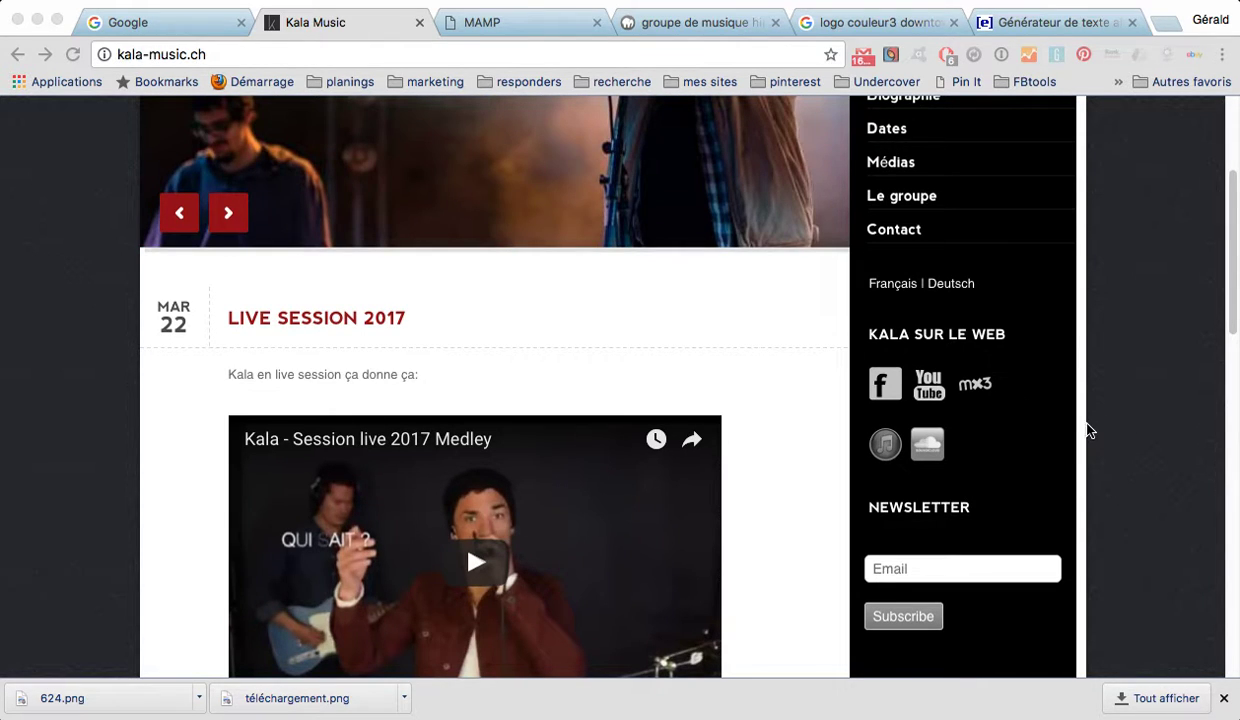
Narrow the browser window to phone width and examine the mobile layout of the home page.
{"action": "left_click", "coordinate": [1150, 10]}
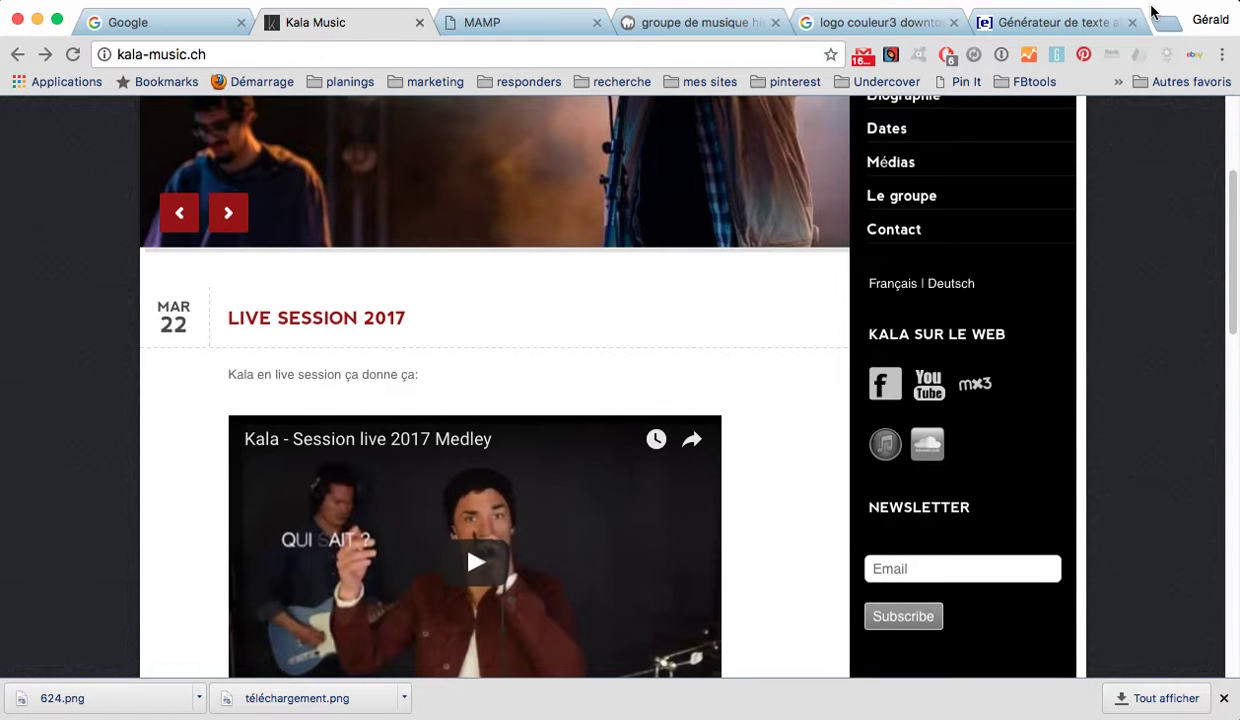
{"action": "left_click_drag", "start_coordinate": [1236, 416], "coordinate": [328, 453]}
{"action": "scroll", "coordinate": [190, 410], "scroll_direction": "up", "scroll_amount": 3}
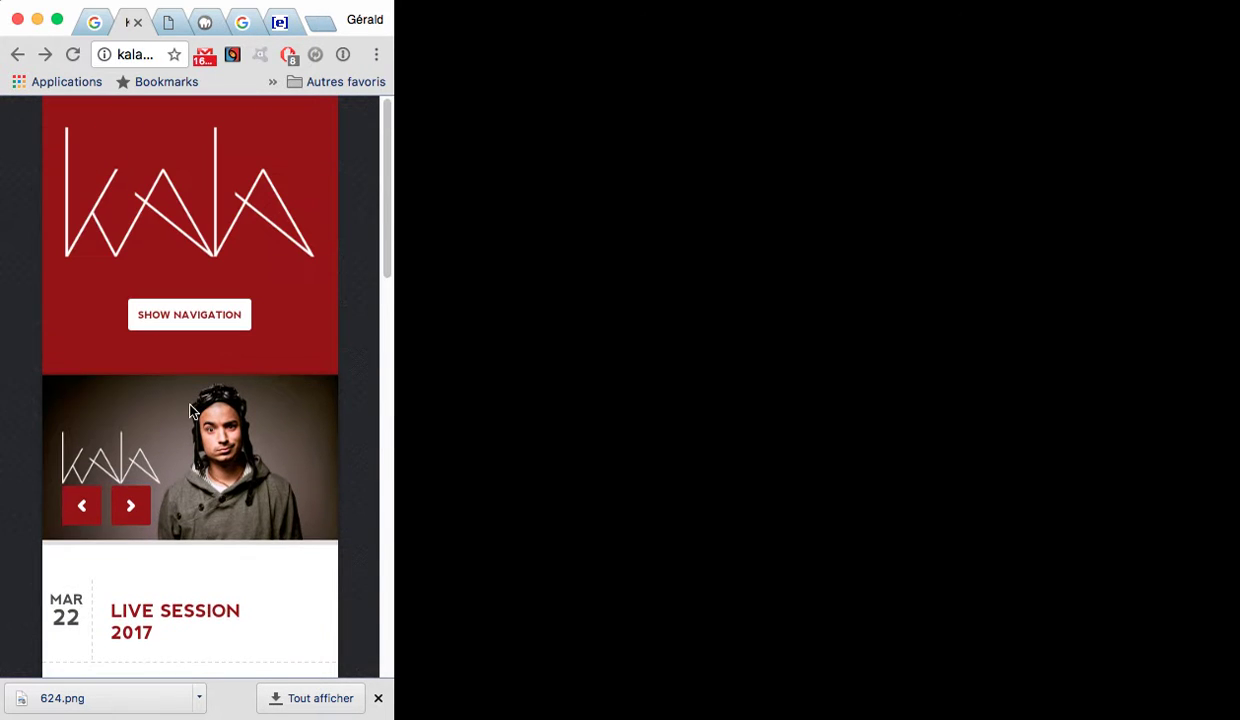
{"action": "scroll", "coordinate": [190, 410], "scroll_direction": "down", "scroll_amount": 7}
{"action": "scroll", "coordinate": [192, 411], "scroll_direction": "down", "scroll_amount": 5}
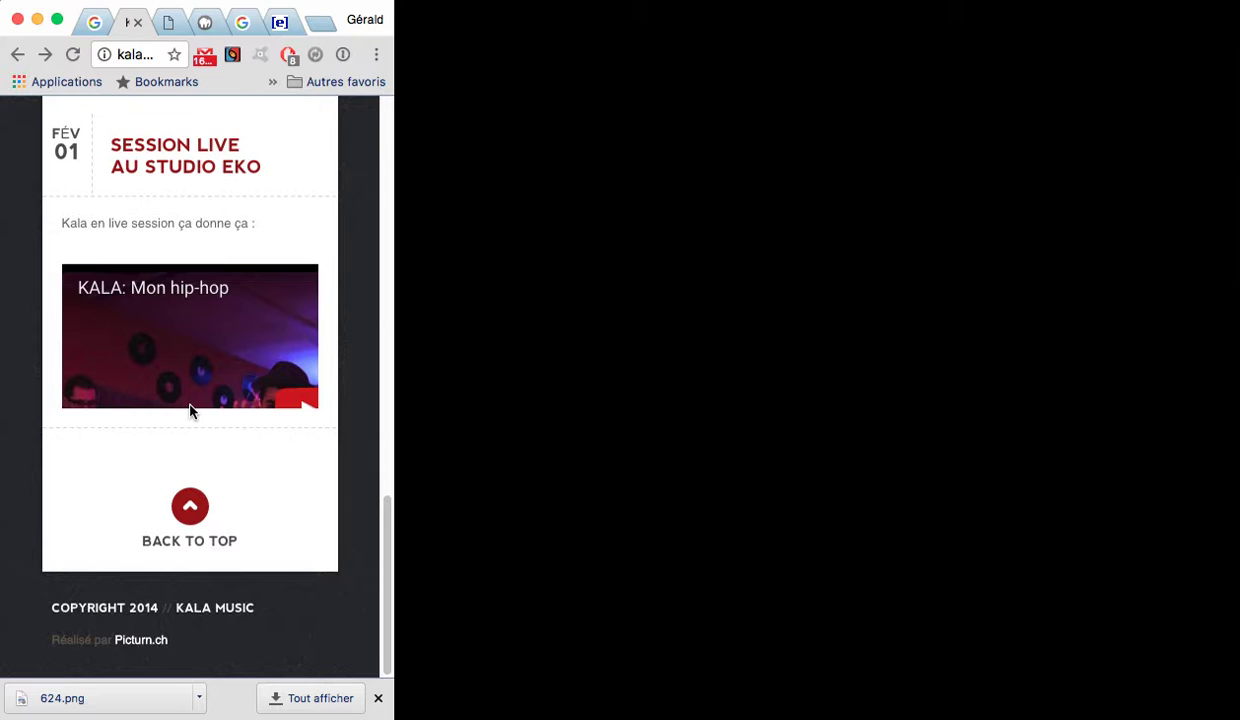
{"action": "scroll", "coordinate": [190, 410], "scroll_direction": "up", "scroll_amount": 10}
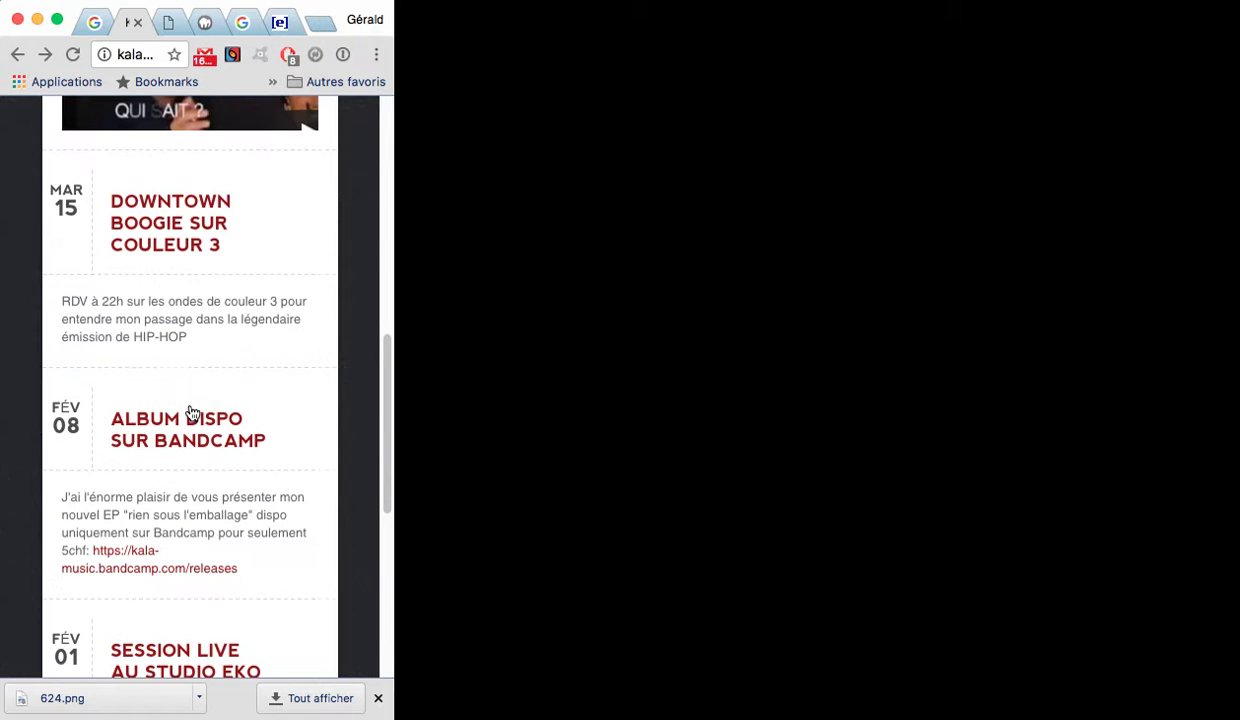
{"action": "scroll", "coordinate": [193, 414], "scroll_direction": "down", "scroll_amount": 3}
{"action": "scroll", "coordinate": [193, 414], "scroll_direction": "down", "scroll_amount": 7}
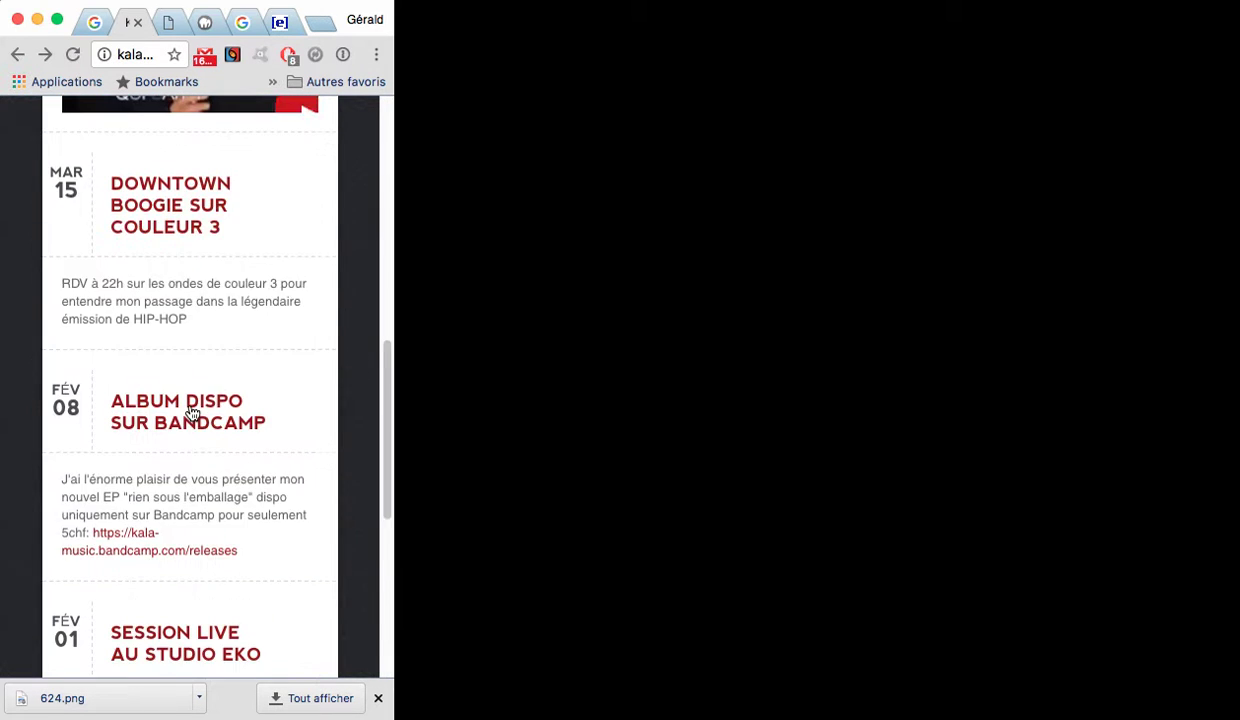
{"action": "scroll", "coordinate": [193, 414], "scroll_direction": "up", "scroll_amount": 6}
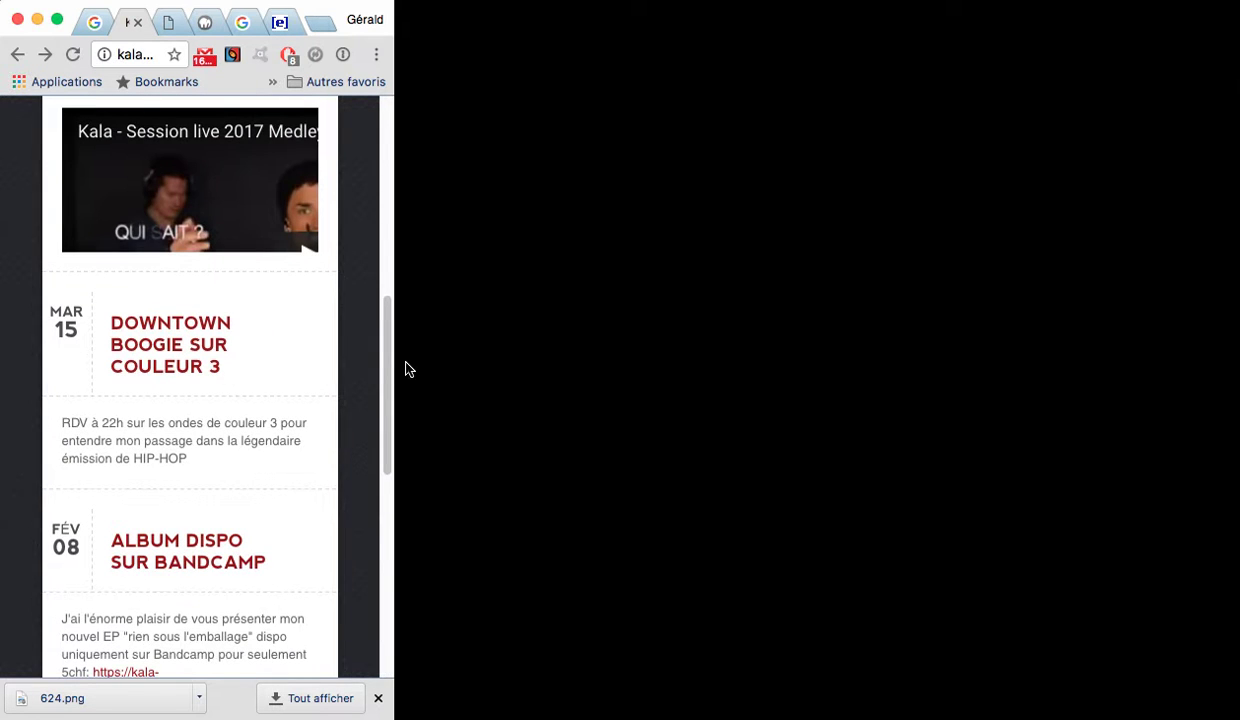
Widen the browser window back to full width and view the Live Session 2017 post on the home page.
{"action": "left_click_drag", "start_coordinate": [411, 540], "coordinate": [1236, 548]}
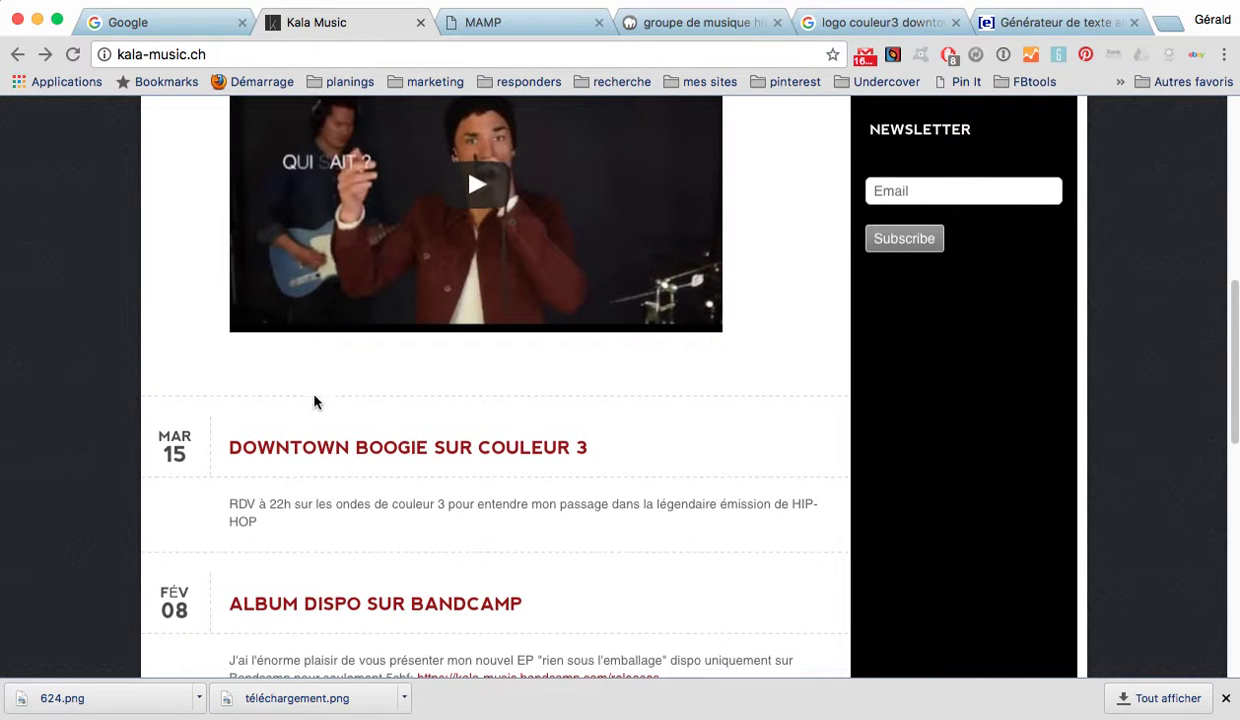
{"action": "scroll", "coordinate": [321, 384], "scroll_direction": "up", "scroll_amount": 5}
{"action": "scroll", "coordinate": [321, 384], "scroll_direction": "down", "scroll_amount": 3}
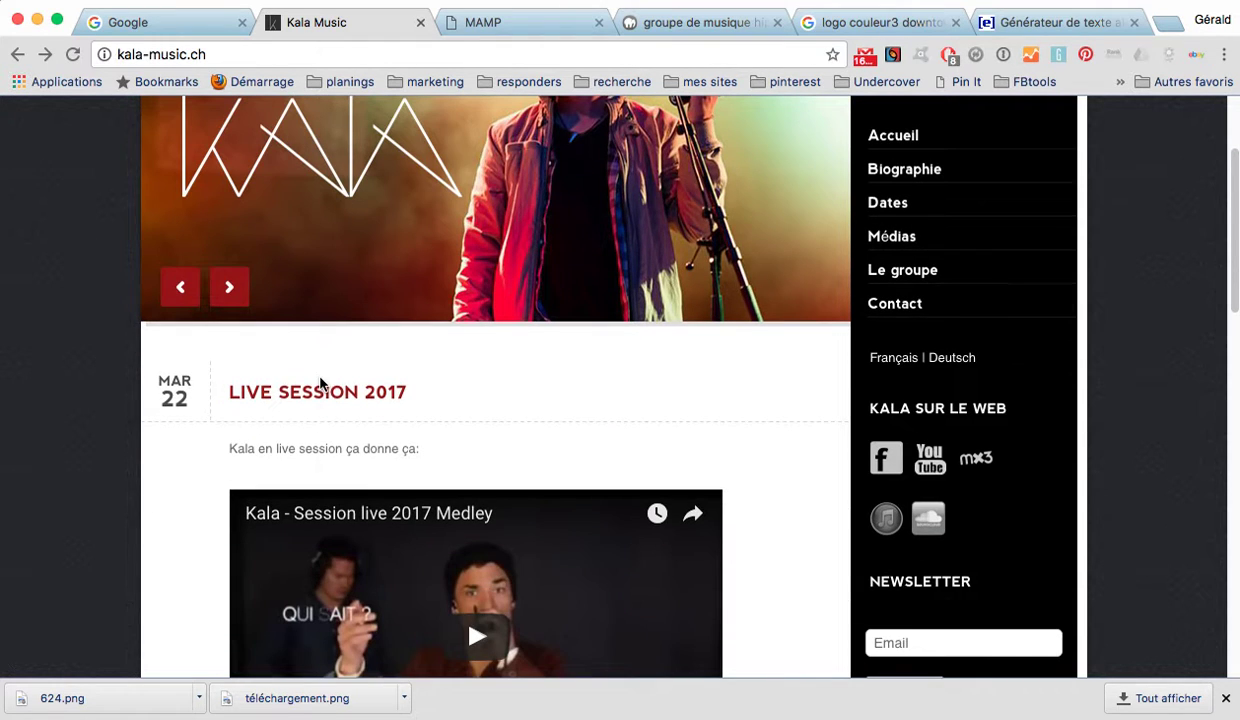
{"action": "scroll", "coordinate": [407, 380], "scroll_direction": "down", "scroll_amount": 2}
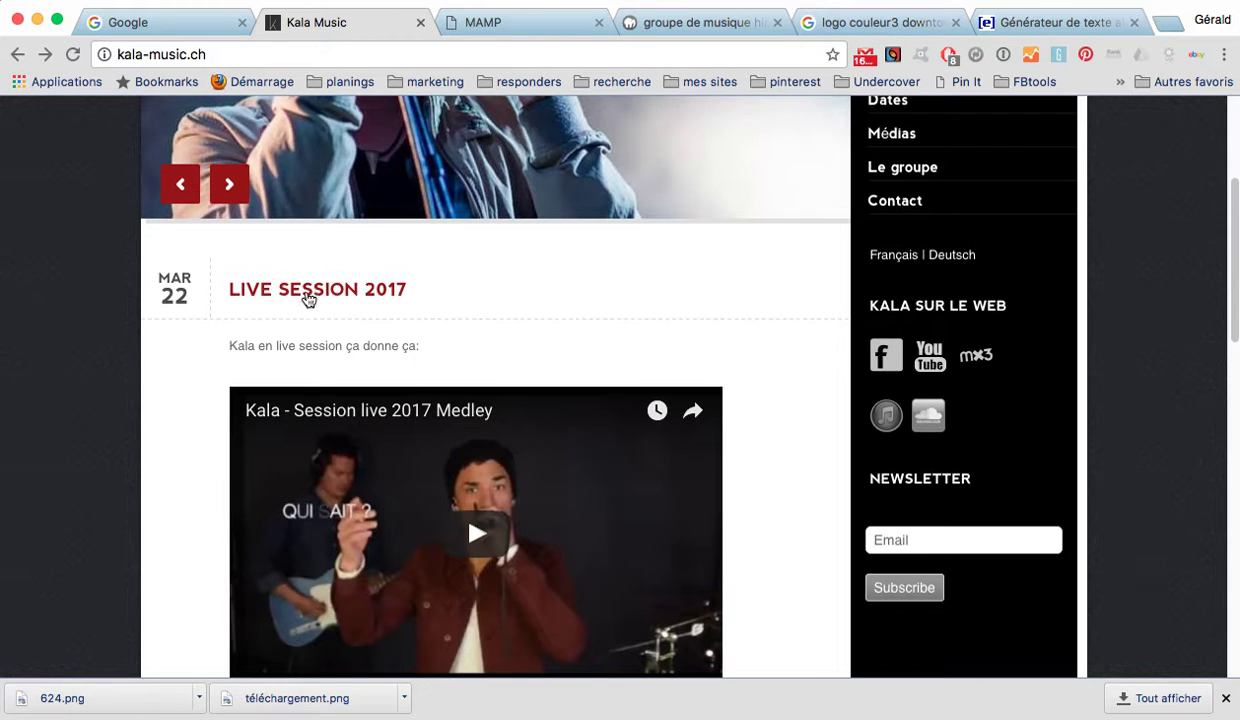
{"action": "scroll", "coordinate": [377, 288], "scroll_direction": "down", "scroll_amount": 2}
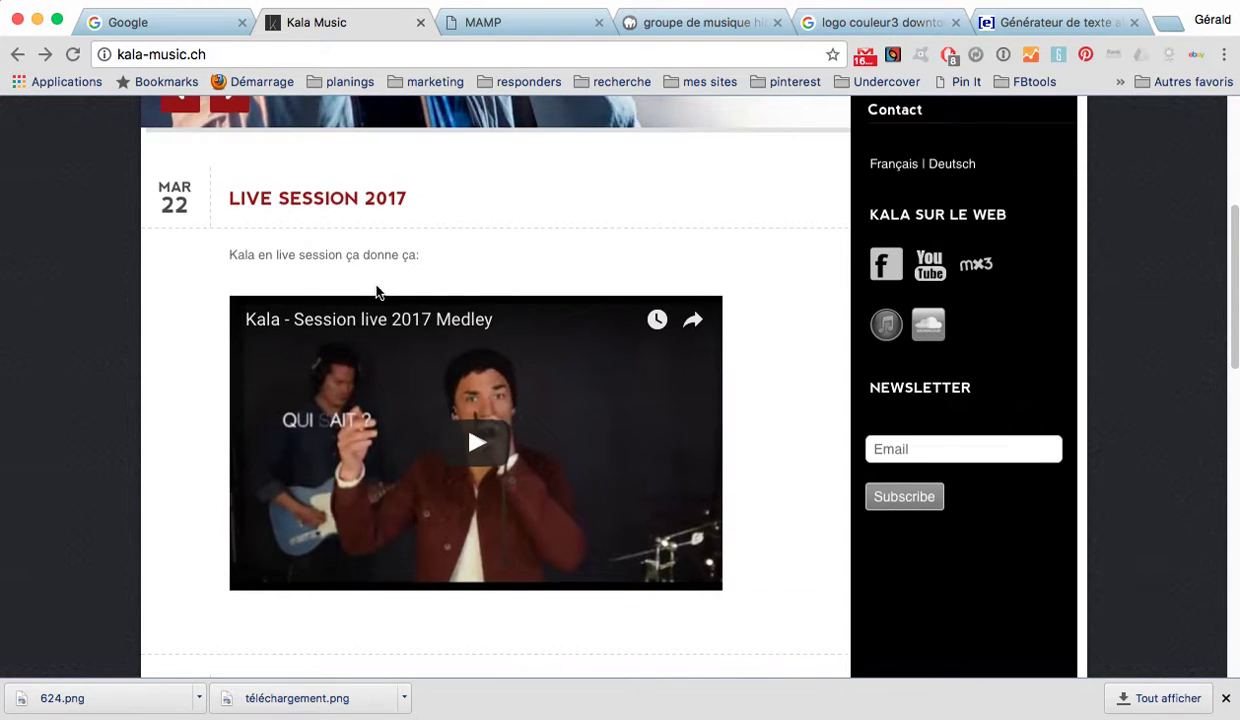
Open the Live Session 2017 post and examine its detail page, from the title and video to the footer.
{"action": "left_click", "coordinate": [303, 204]}
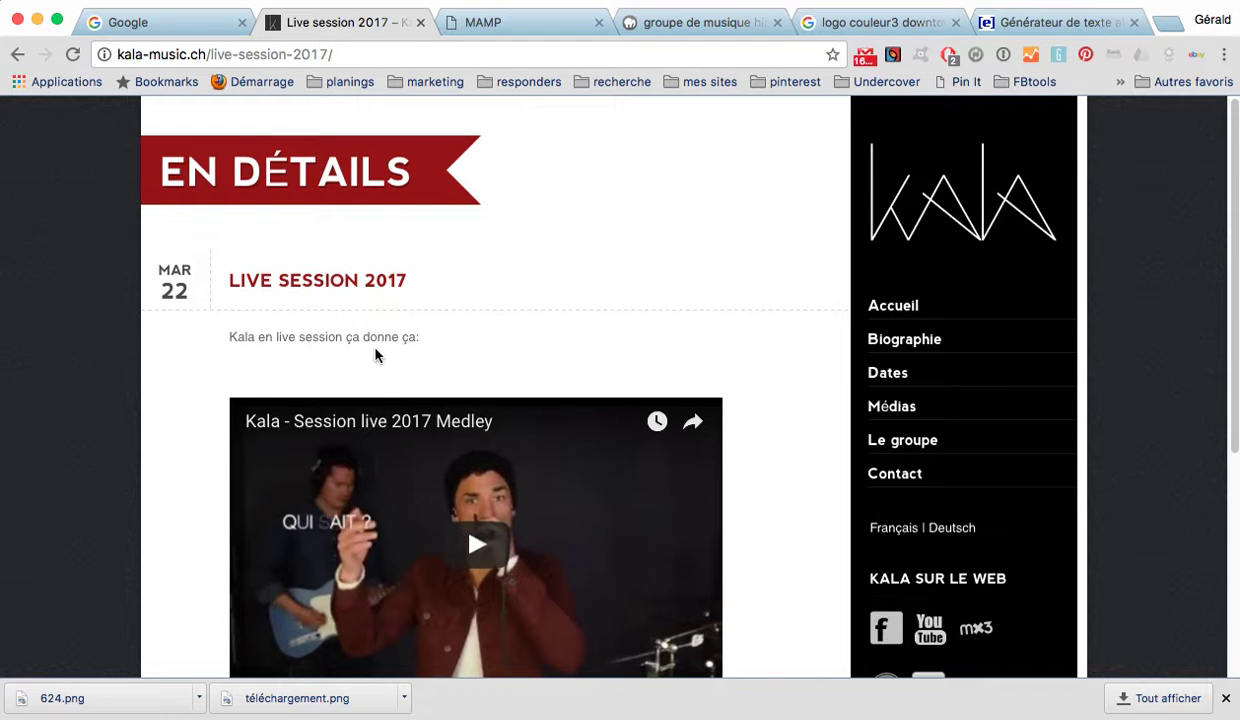
{"action": "scroll", "coordinate": [729, 360], "scroll_direction": "down", "scroll_amount": 5}
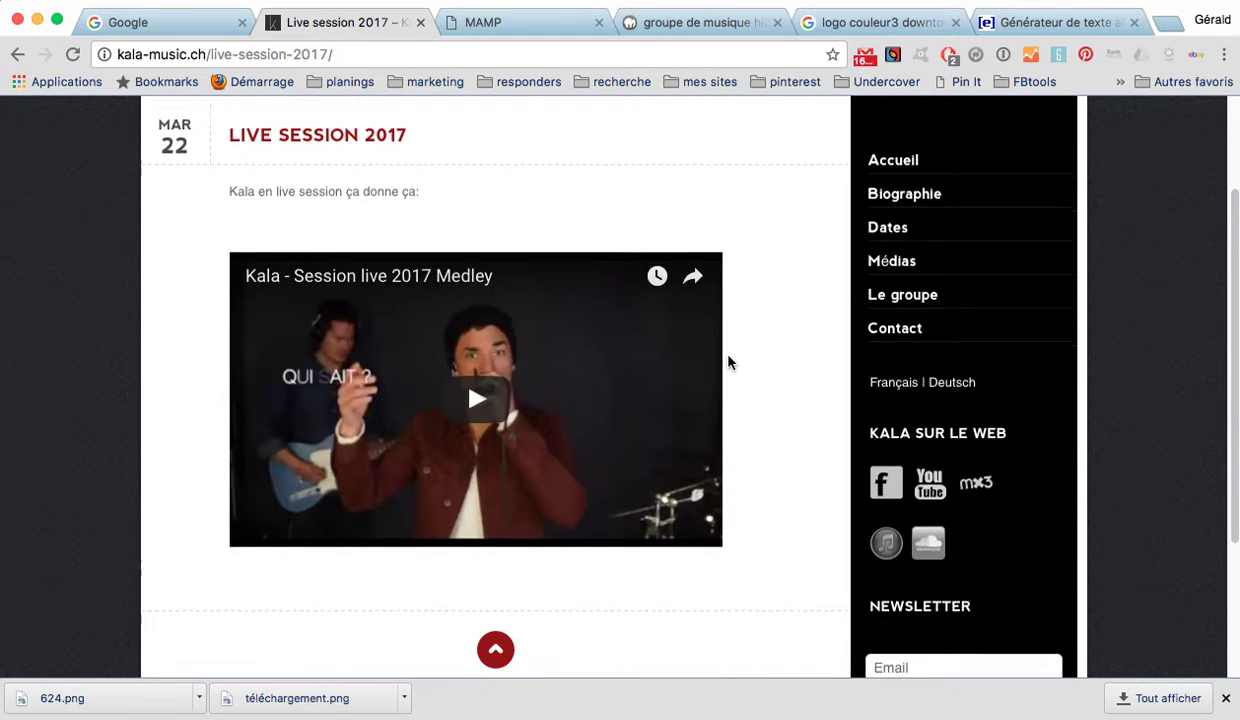
{"action": "scroll", "coordinate": [729, 363], "scroll_direction": "up", "scroll_amount": 5}
{"action": "scroll", "coordinate": [729, 363], "scroll_direction": "down", "scroll_amount": 6}
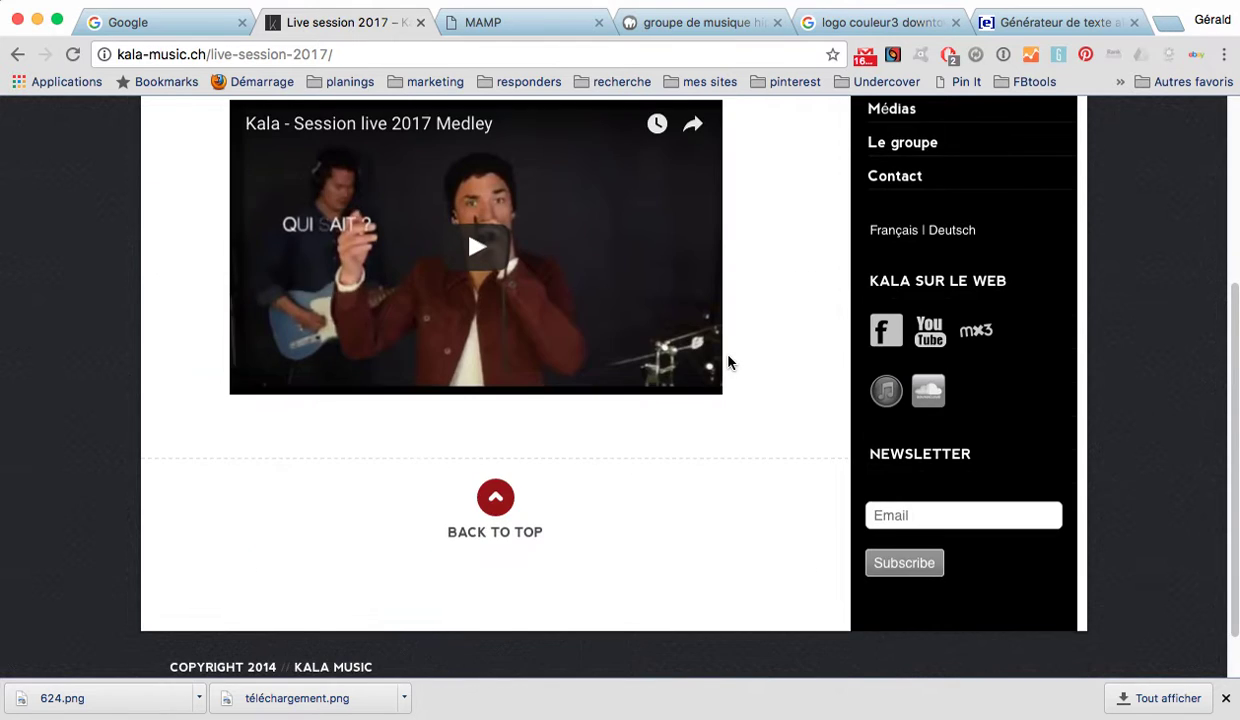
{"action": "scroll", "coordinate": [729, 363], "scroll_direction": "up", "scroll_amount": 6}
{"action": "scroll", "coordinate": [729, 363], "scroll_direction": "down", "scroll_amount": 3}
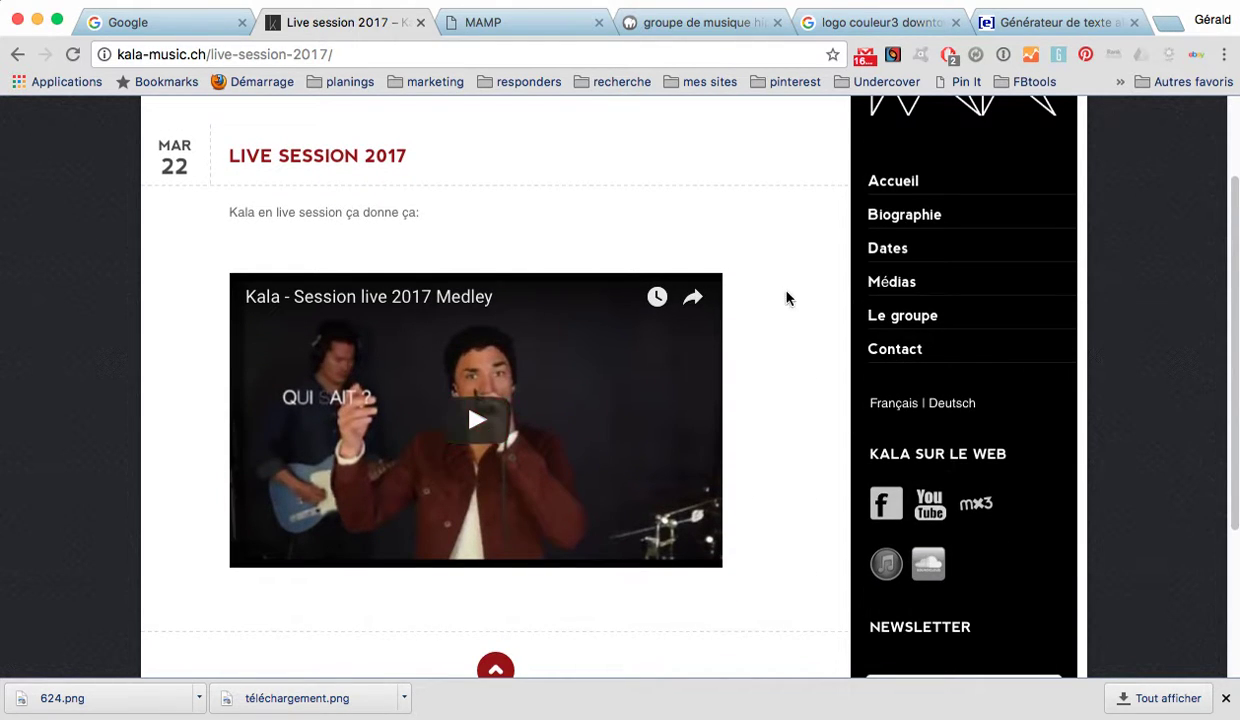
{"action": "scroll", "coordinate": [784, 400], "scroll_direction": "down", "scroll_amount": 4}
{"action": "scroll", "coordinate": [786, 392], "scroll_direction": "up", "scroll_amount": 3}
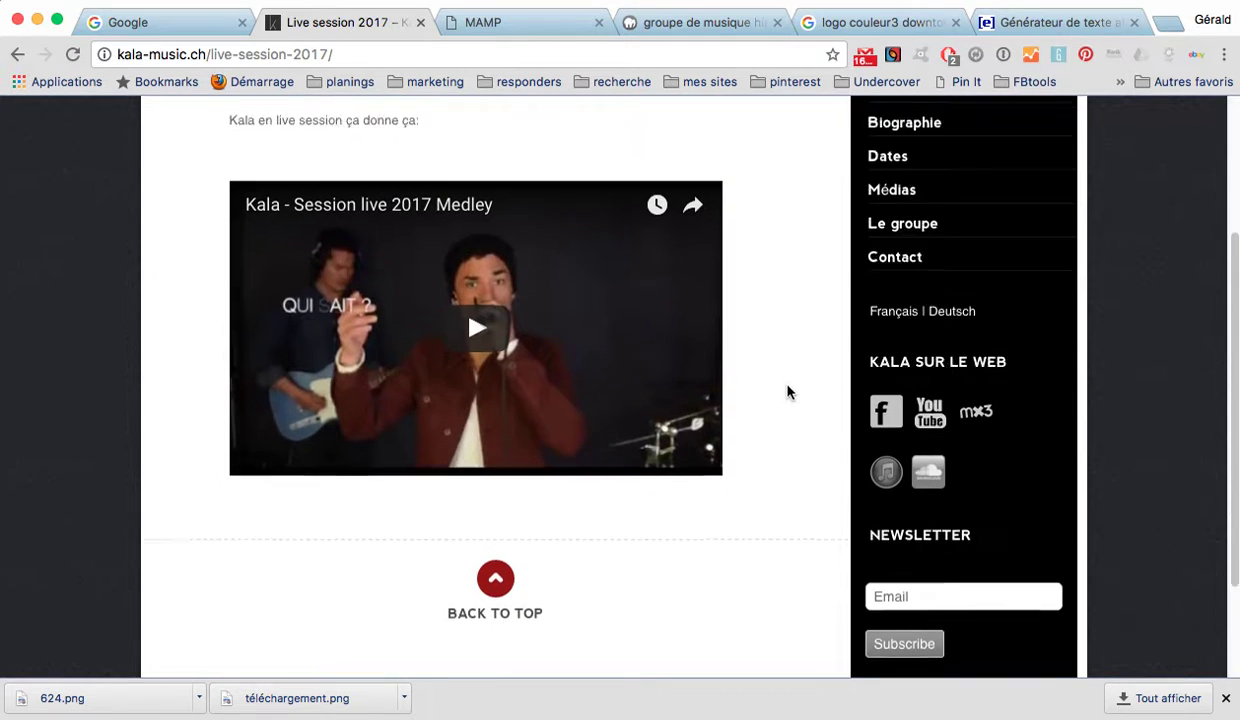
{"action": "scroll", "coordinate": [786, 392], "scroll_direction": "up", "scroll_amount": 2}
{"action": "scroll", "coordinate": [786, 392], "scroll_direction": "down", "scroll_amount": 5}
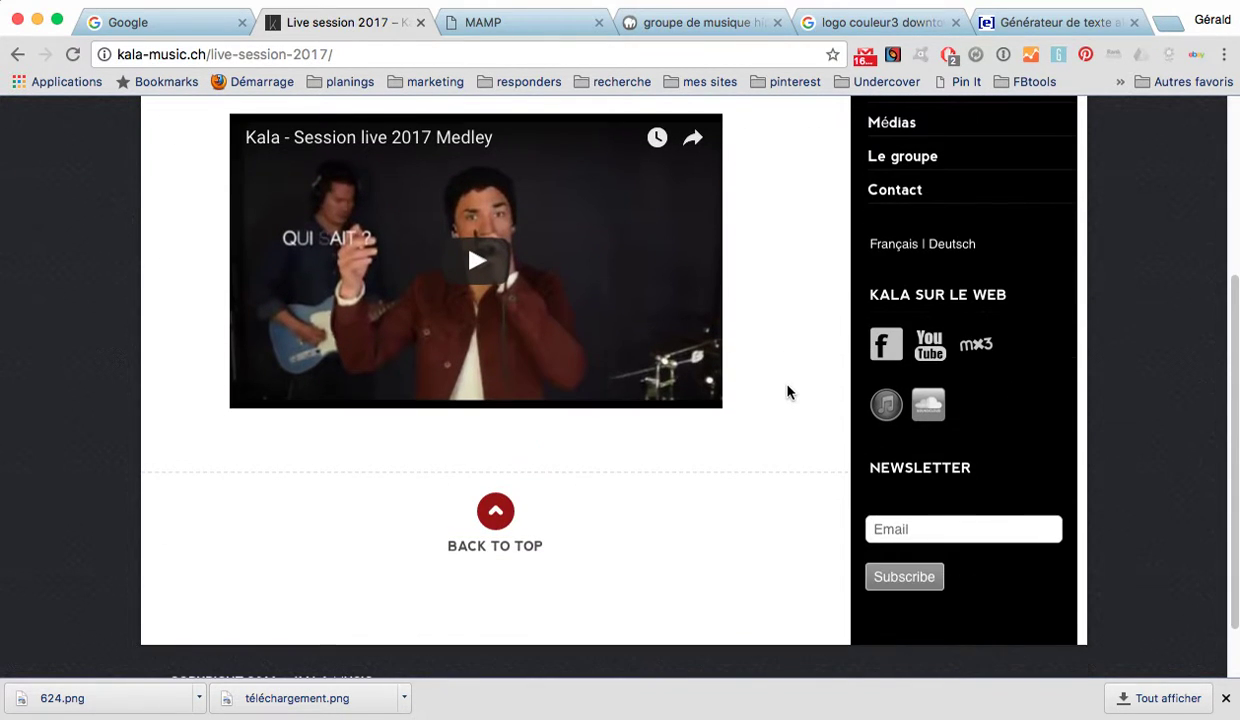
{"action": "scroll", "coordinate": [787, 392], "scroll_direction": "up", "scroll_amount": 2}
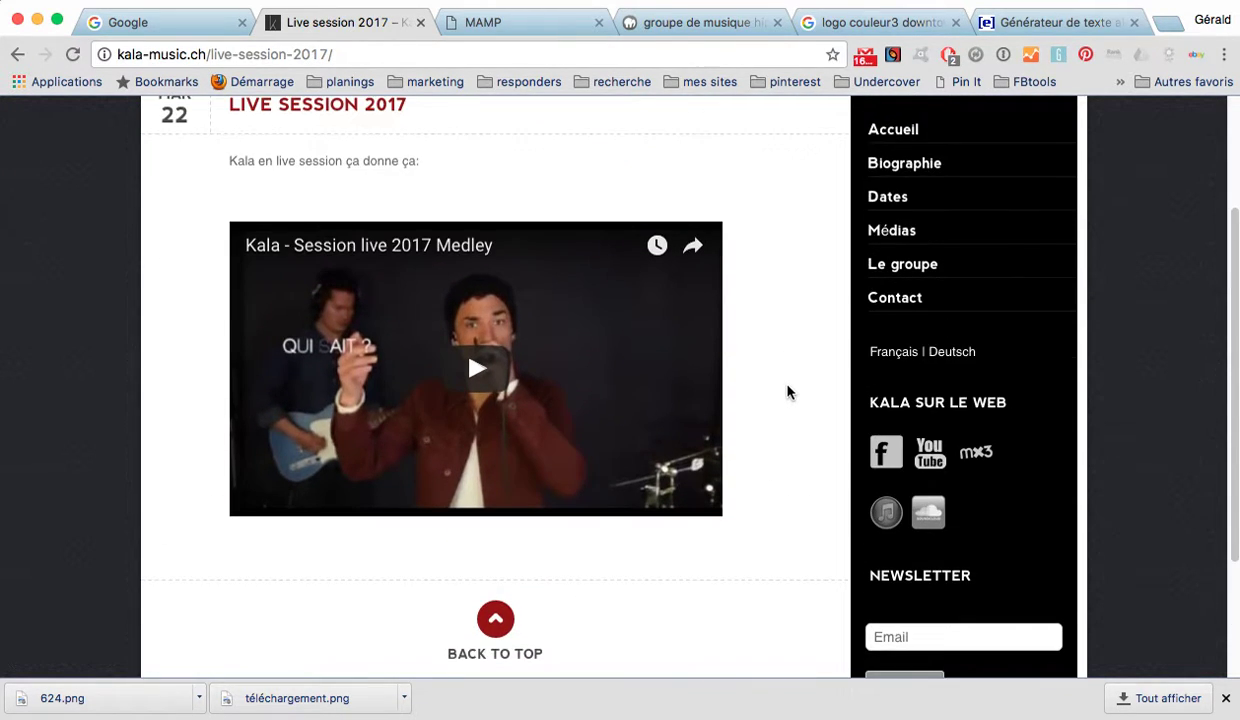
{"action": "scroll", "coordinate": [700, 340], "scroll_direction": "up", "scroll_amount": 1}
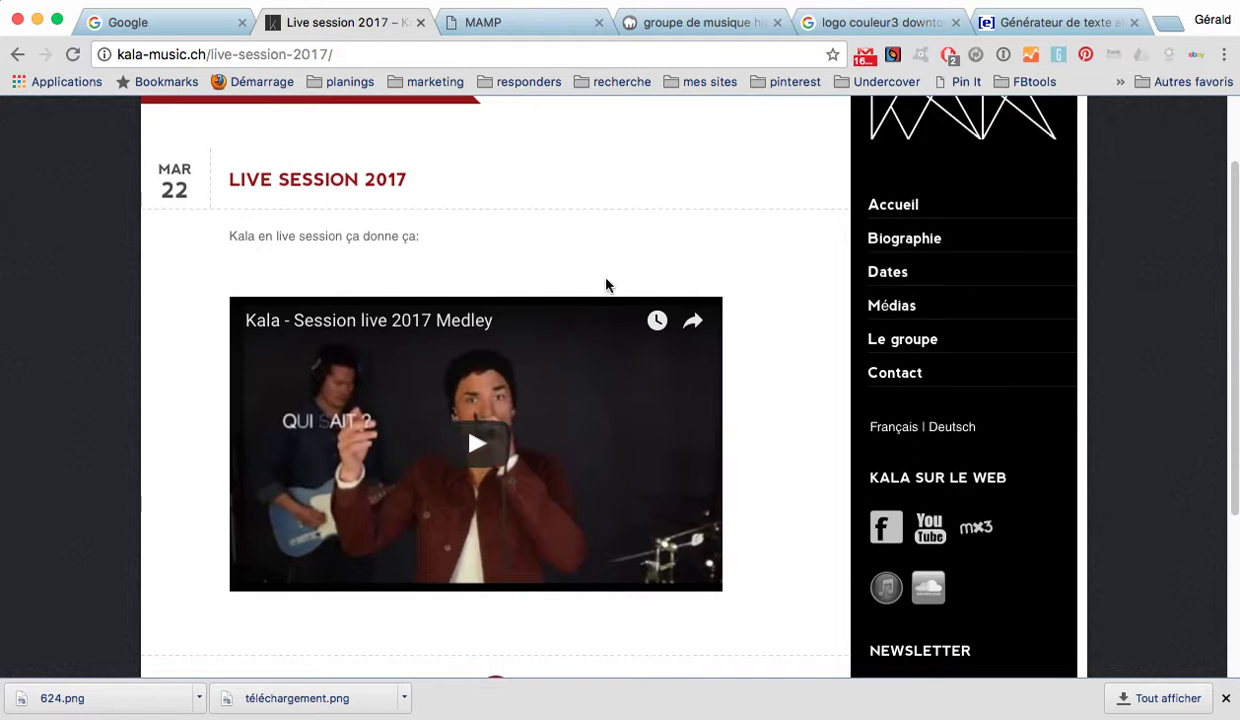
{"action": "scroll", "coordinate": [757, 343], "scroll_direction": "down", "scroll_amount": 2}
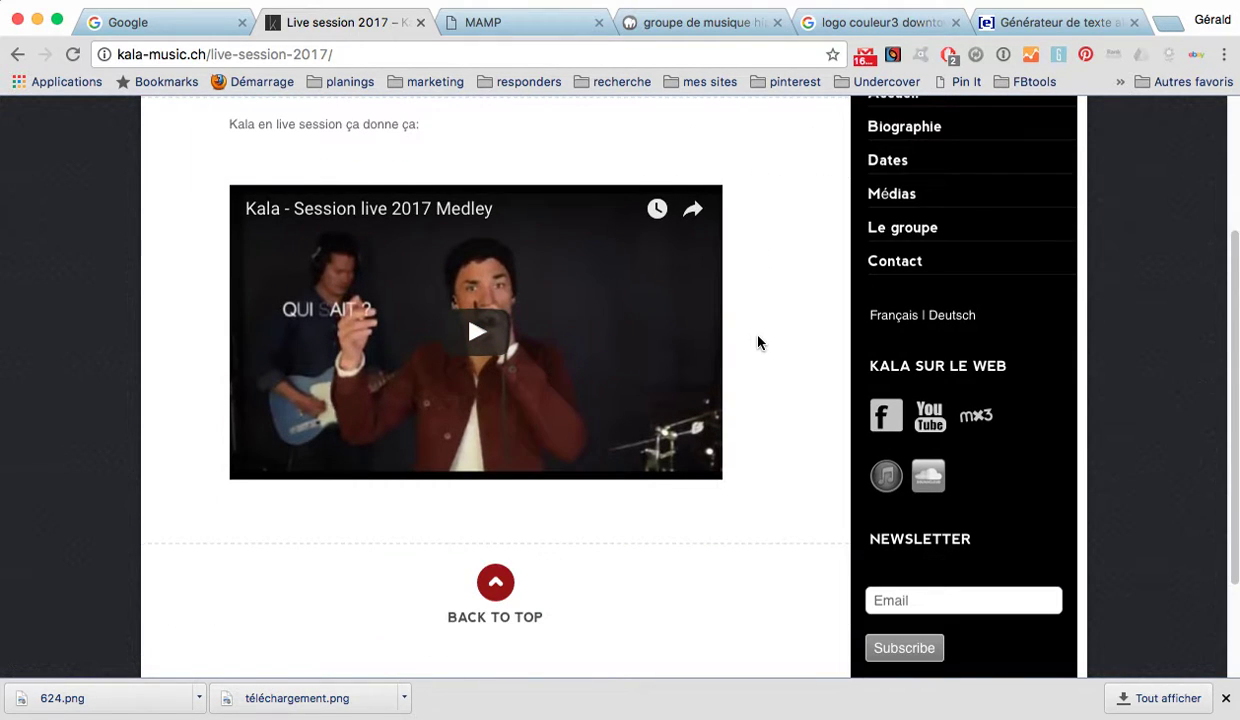
{"action": "scroll", "coordinate": [757, 343], "scroll_direction": "up", "scroll_amount": 1}
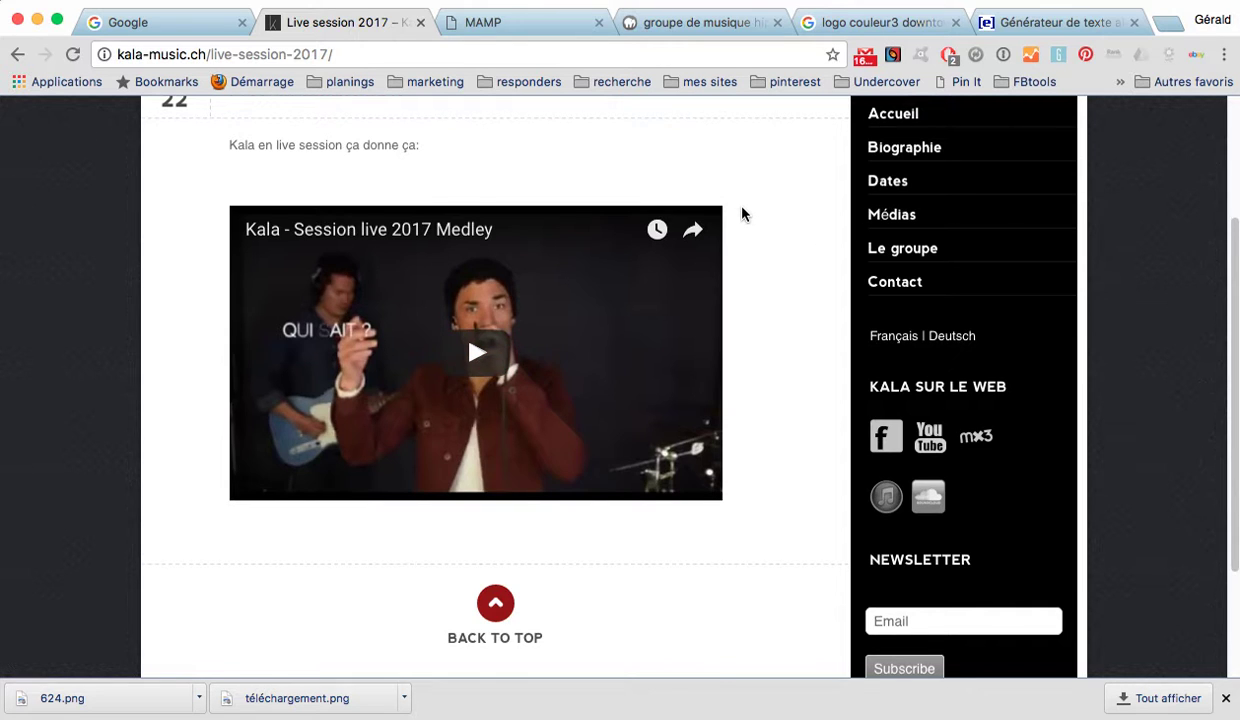
{"action": "scroll", "coordinate": [742, 213], "scroll_direction": "up", "scroll_amount": 4}
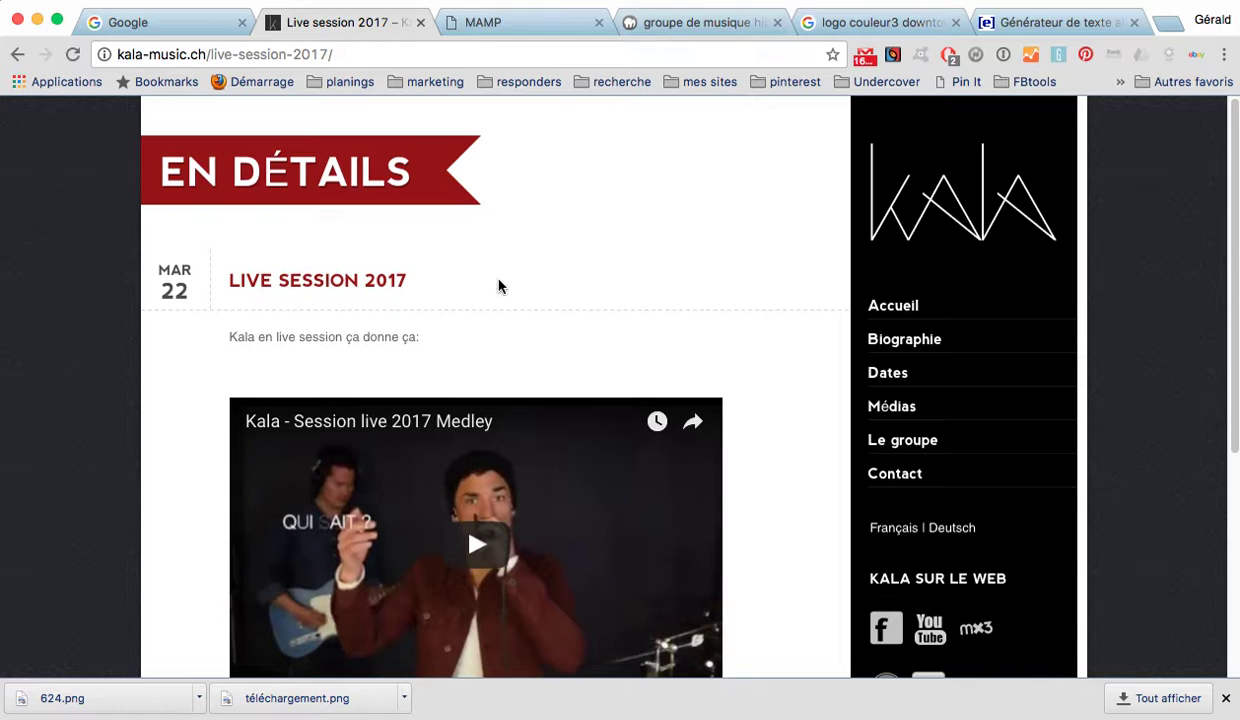
{"action": "scroll", "coordinate": [500, 286], "scroll_direction": "down", "scroll_amount": 7}
{"action": "scroll", "coordinate": [500, 286], "scroll_direction": "up", "scroll_amount": 7}
Return to the home page and open the "Album dispo sur Bandcamp" post.
{"action": "left_click", "coordinate": [17, 54]}
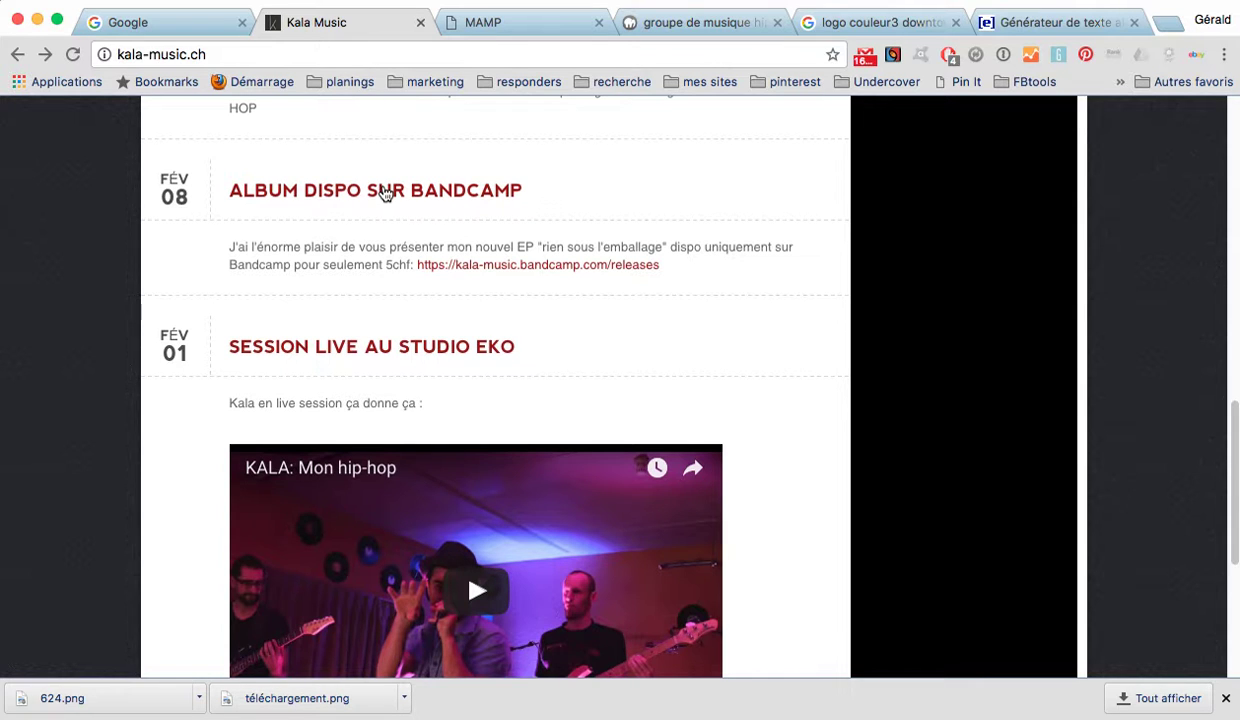
{"action": "left_click", "coordinate": [385, 193]}
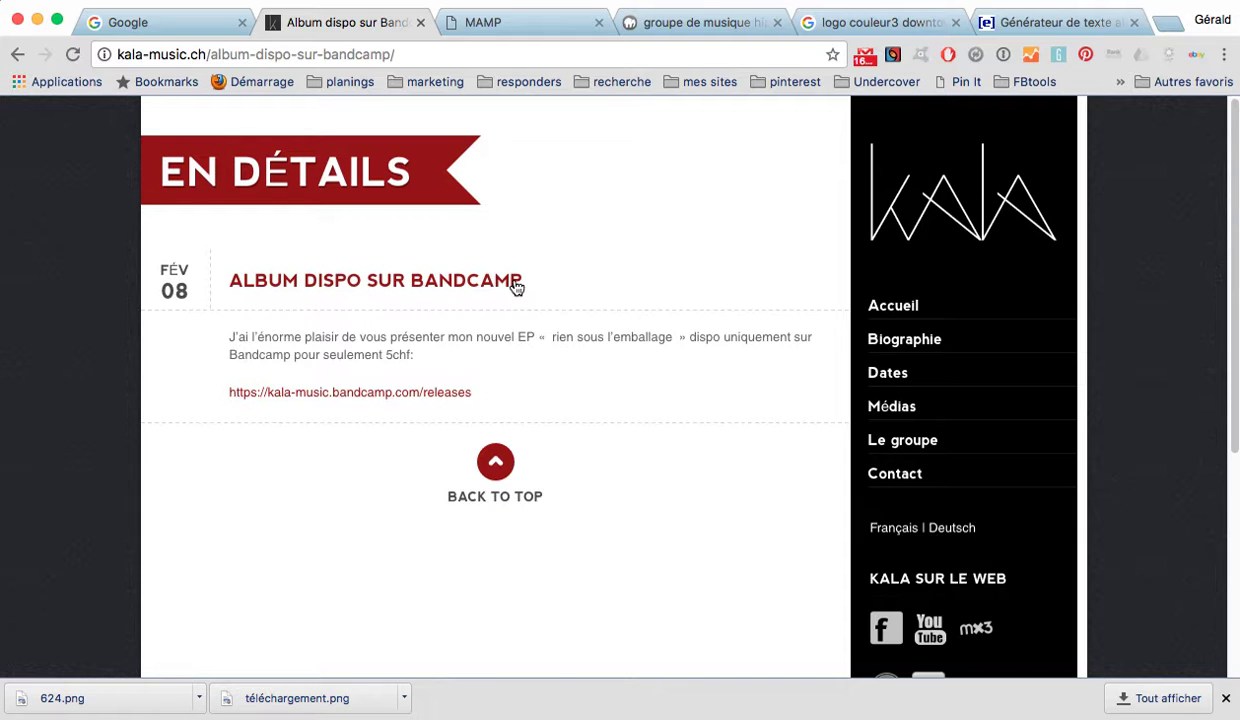
Examine the "Album dispo sur Bandcamp" post page from its title and text down to the footer.
{"action": "scroll", "coordinate": [516, 288], "scroll_direction": "down", "scroll_amount": 2}
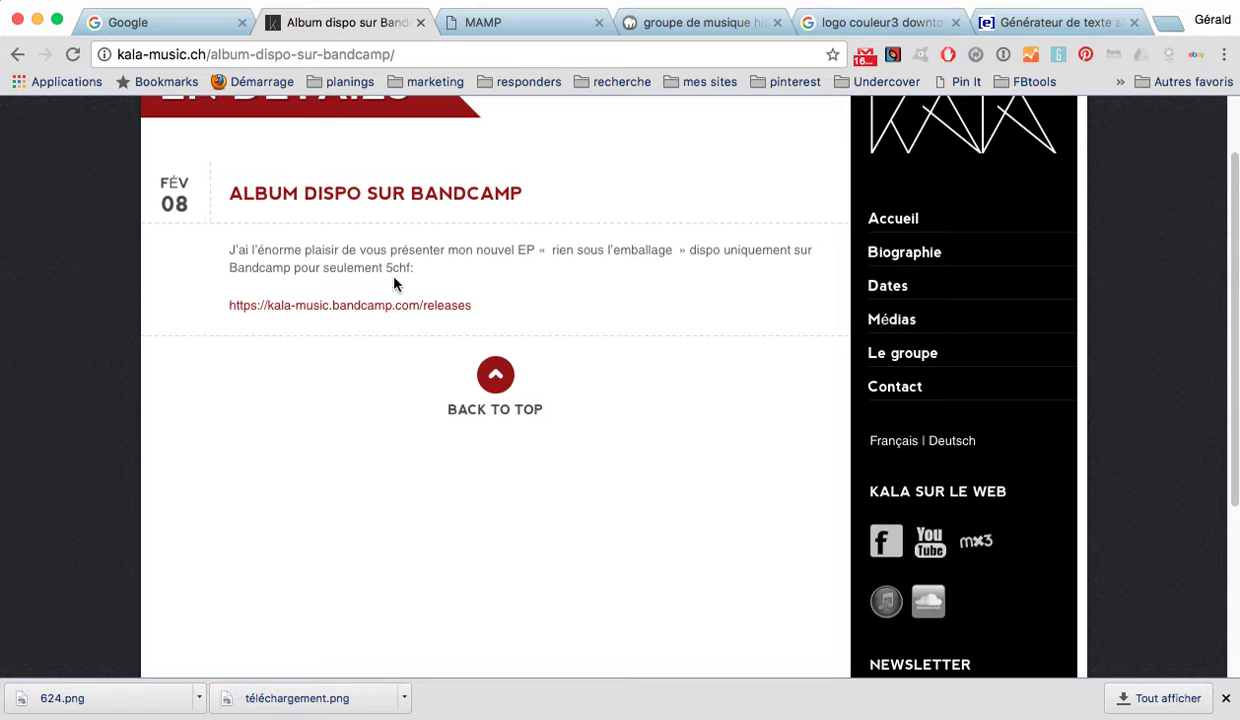
{"action": "scroll", "coordinate": [511, 300], "scroll_direction": "down", "scroll_amount": 1}
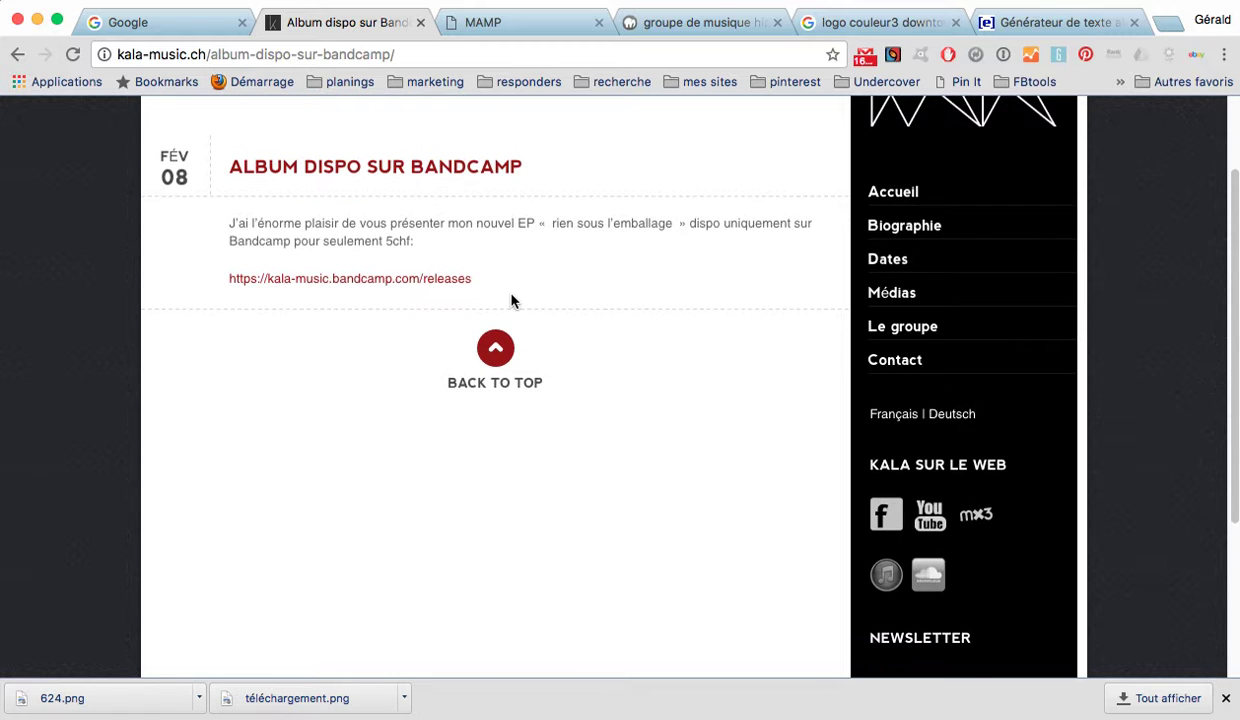
{"action": "scroll", "coordinate": [511, 300], "scroll_direction": "up", "scroll_amount": 3}
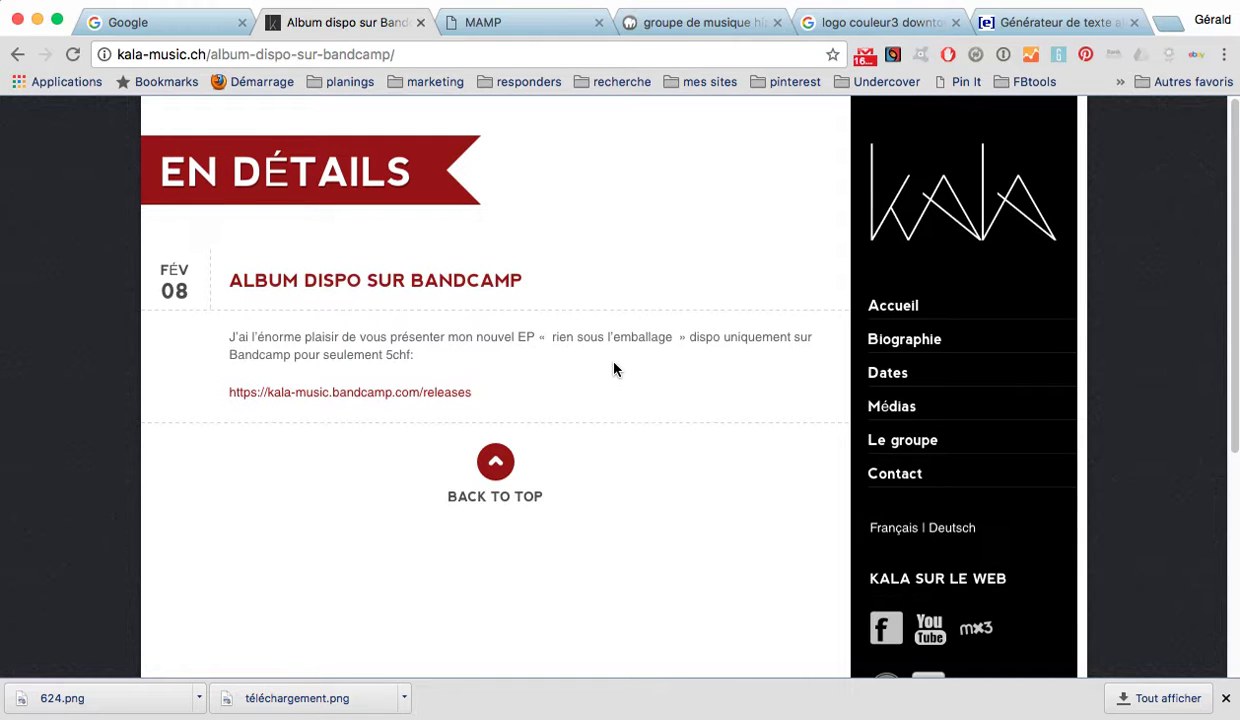
{"action": "scroll", "coordinate": [639, 313], "scroll_direction": "down", "scroll_amount": 5}
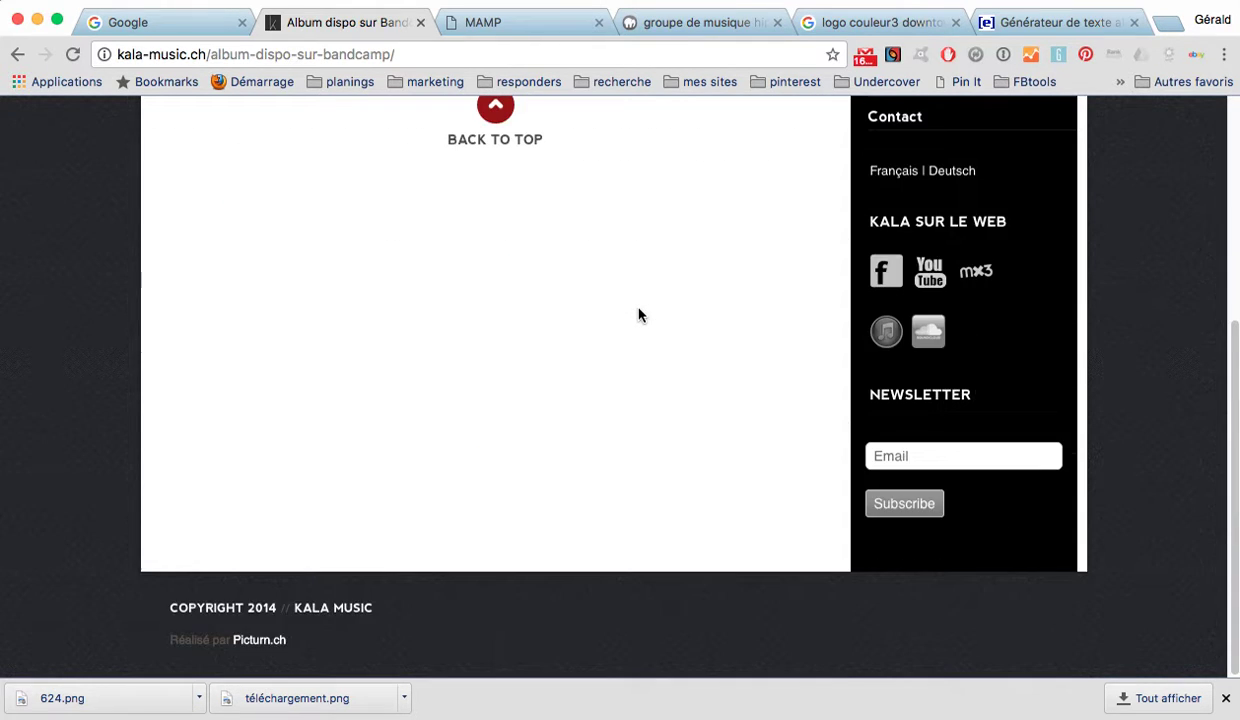
{"action": "scroll", "coordinate": [639, 313], "scroll_direction": "up", "scroll_amount": 5}
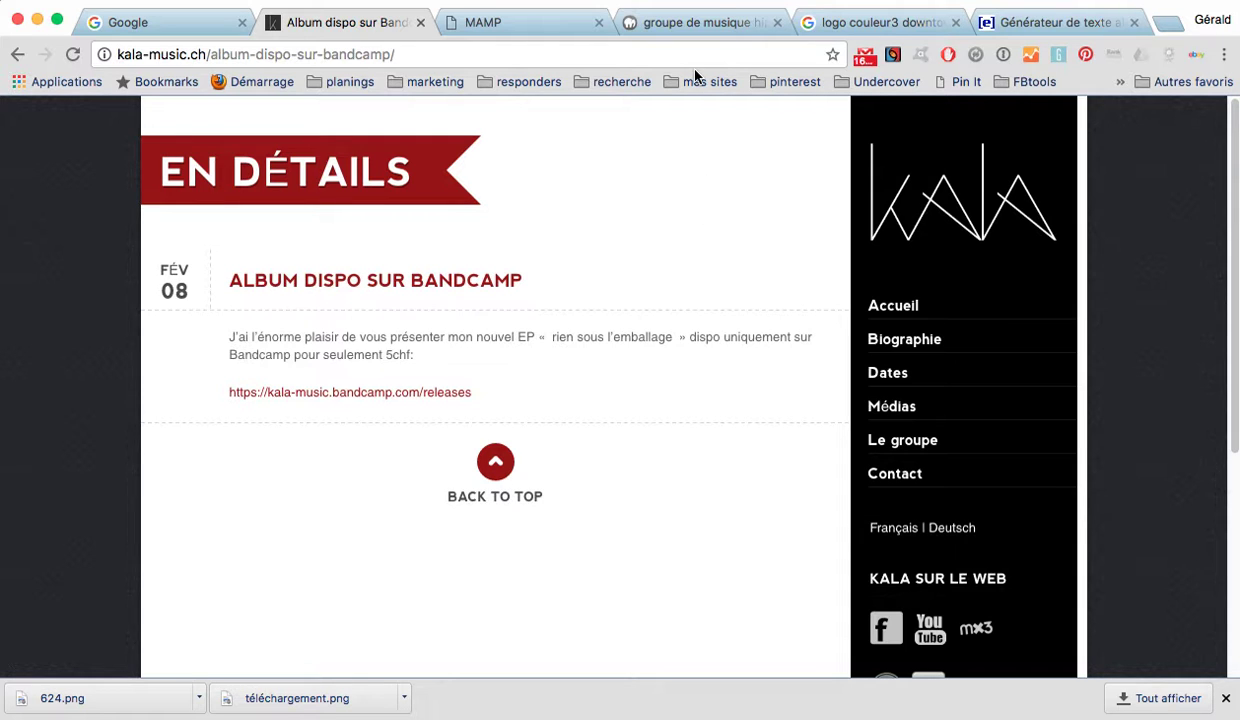
Look over the home page of the new local WordPress site, and return to the Bandcamp album post.
{"action": "left_click", "coordinate": [702, 24]}
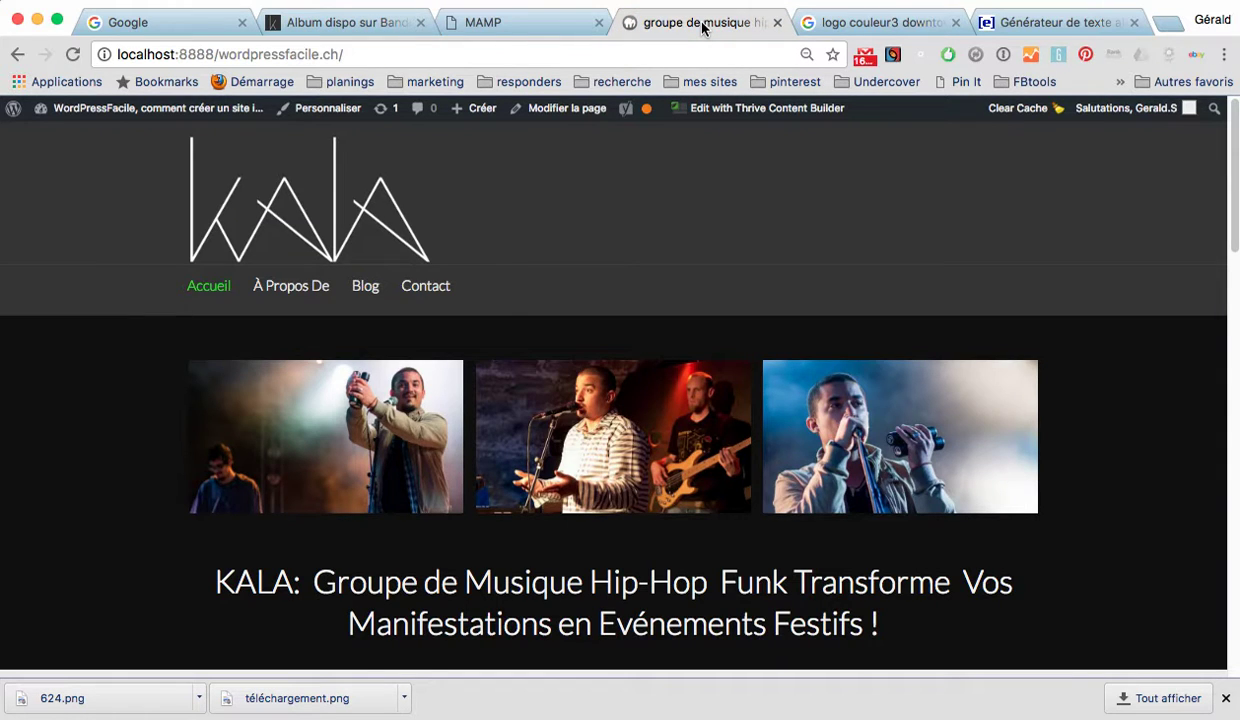
{"action": "scroll", "coordinate": [983, 191], "scroll_direction": "down", "scroll_amount": 4}
{"action": "scroll", "coordinate": [983, 191], "scroll_direction": "up", "scroll_amount": 5}
{"action": "left_click", "coordinate": [371, 26]}
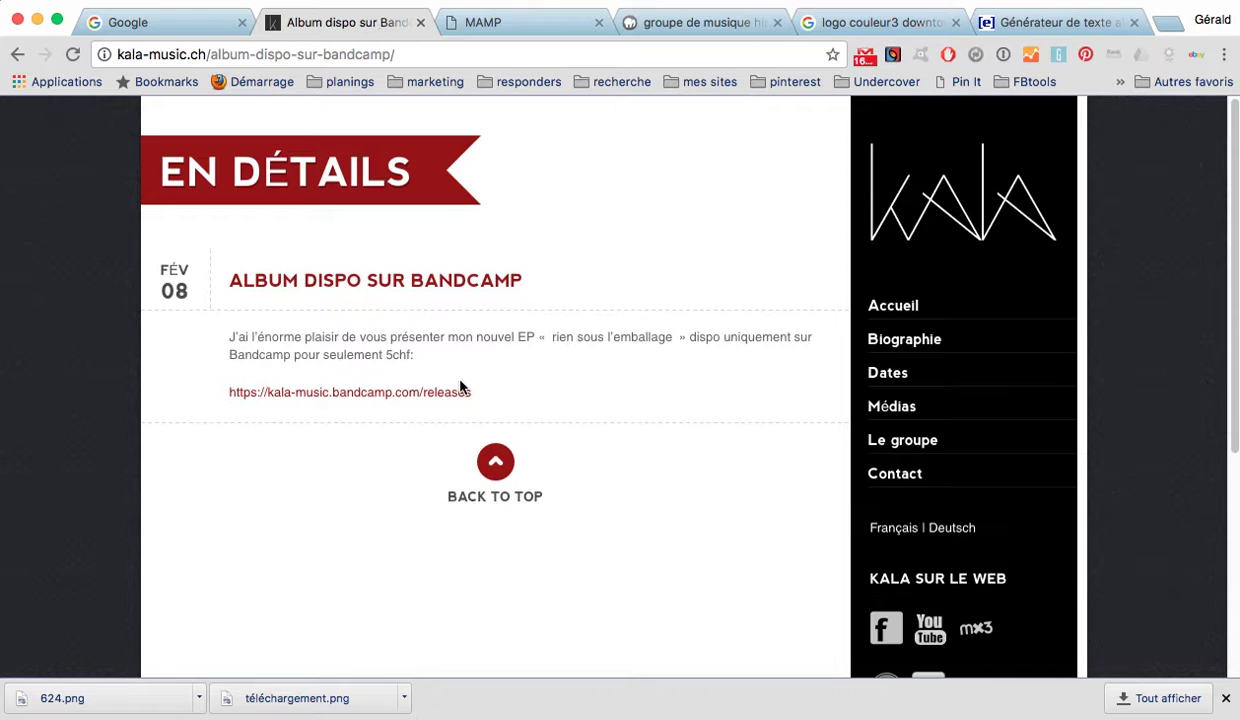
Go back to the Kala Music home page and compare its address and header area with the local WordPress home page.
{"action": "left_click", "coordinate": [980, 214]}
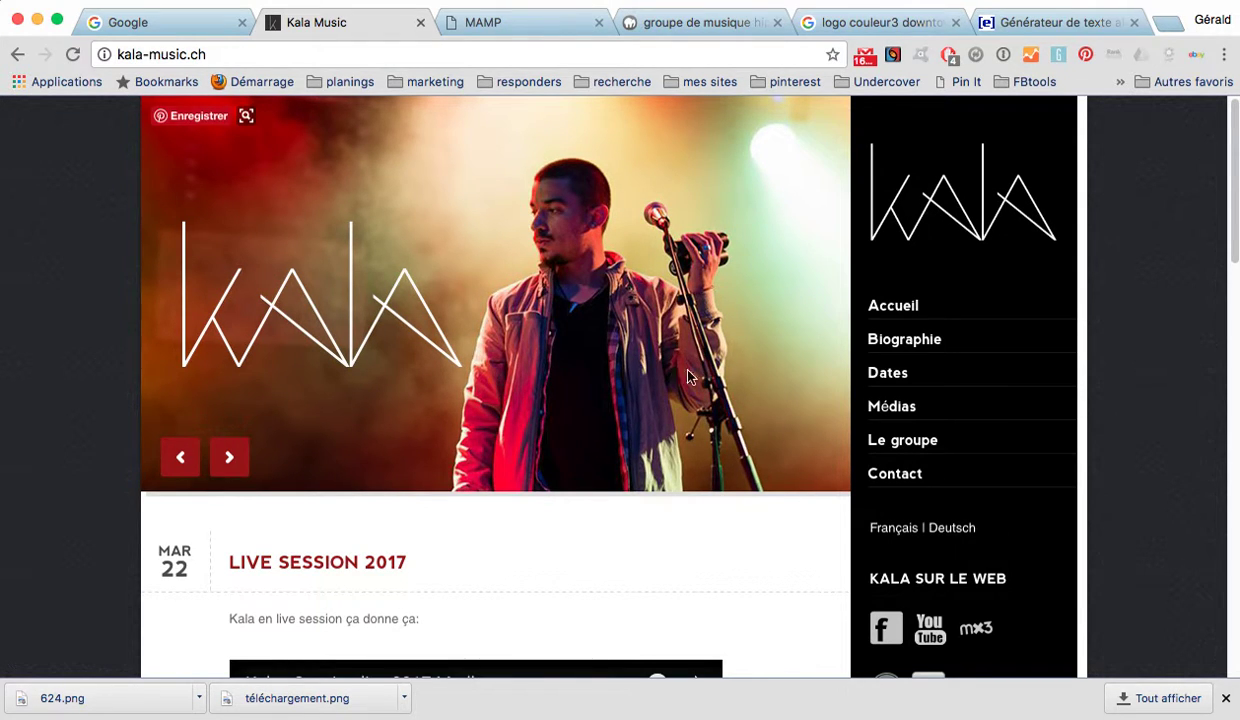
{"action": "left_click", "coordinate": [261, 54]}
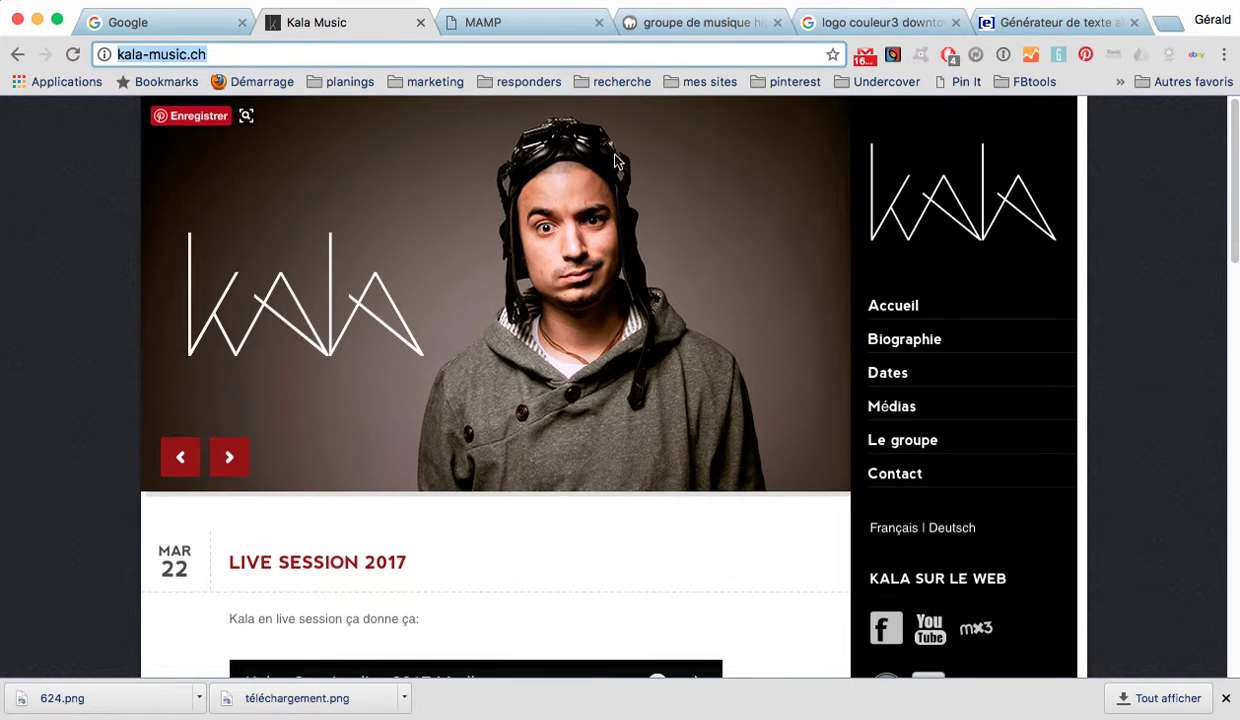
{"action": "left_click", "coordinate": [677, 22]}
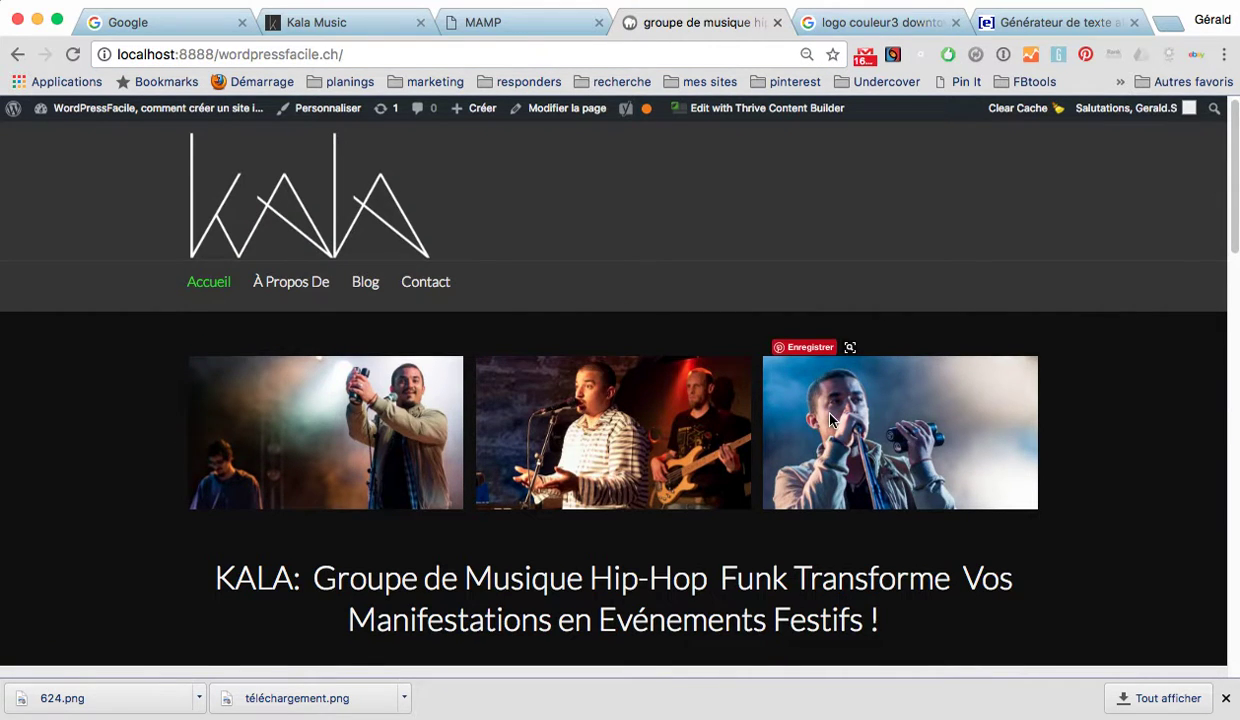
{"action": "left_click", "coordinate": [376, 22]}
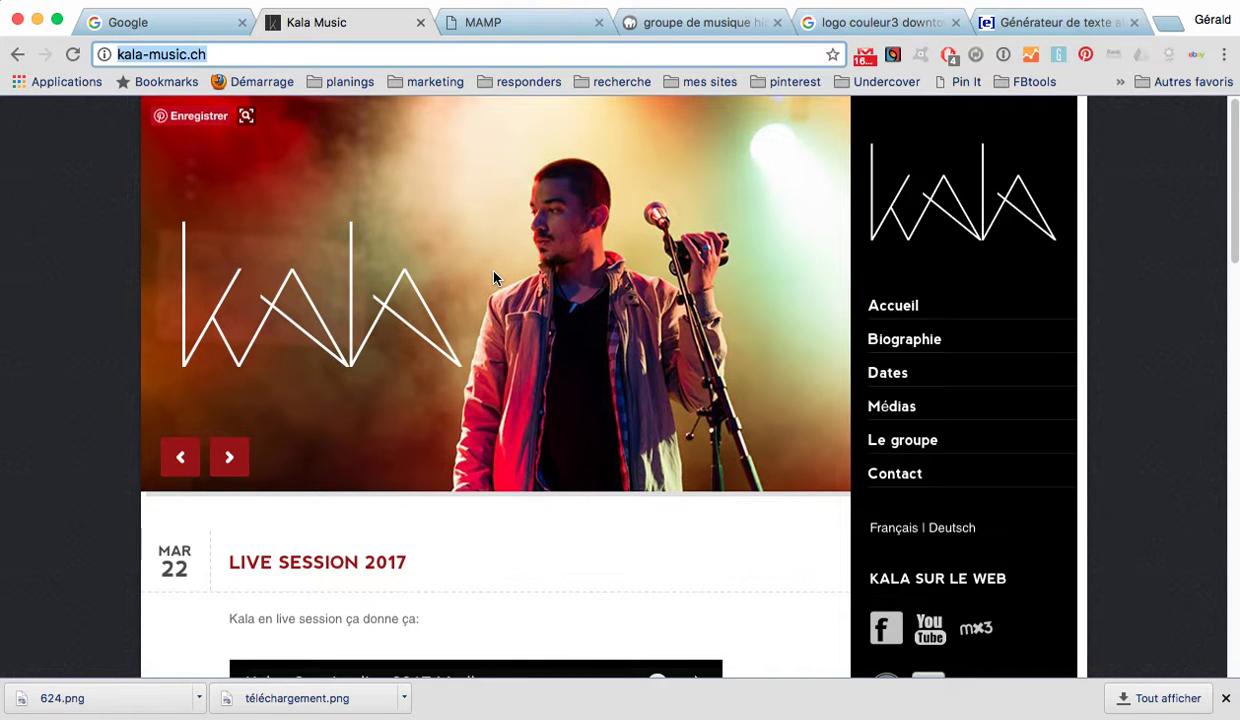
Review the photo slider and the start of the Live Session 2017 post on the Kala Music home page.
{"action": "scroll", "coordinate": [645, 345], "scroll_direction": "down", "scroll_amount": 2}
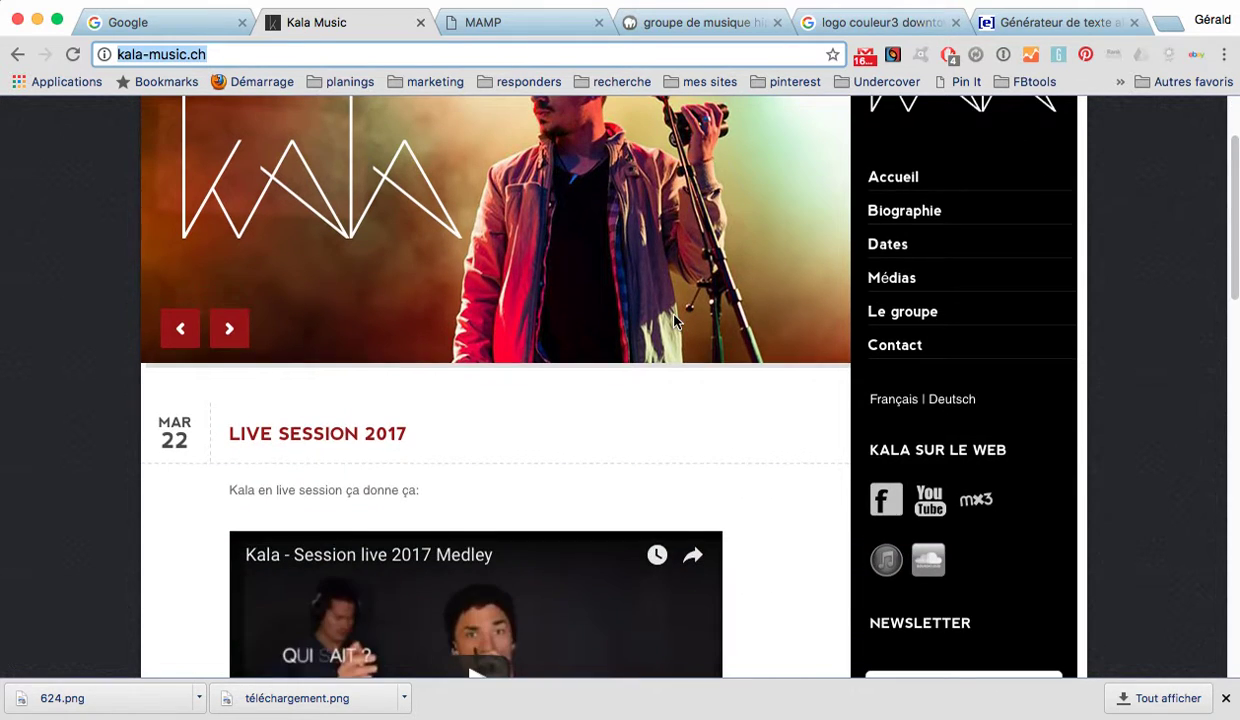
{"action": "scroll", "coordinate": [650, 335], "scroll_direction": "up", "scroll_amount": 1}
{"action": "scroll", "coordinate": [675, 322], "scroll_direction": "down", "scroll_amount": 2}
{"action": "scroll", "coordinate": [739, 496], "scroll_direction": "down", "scroll_amount": 2}
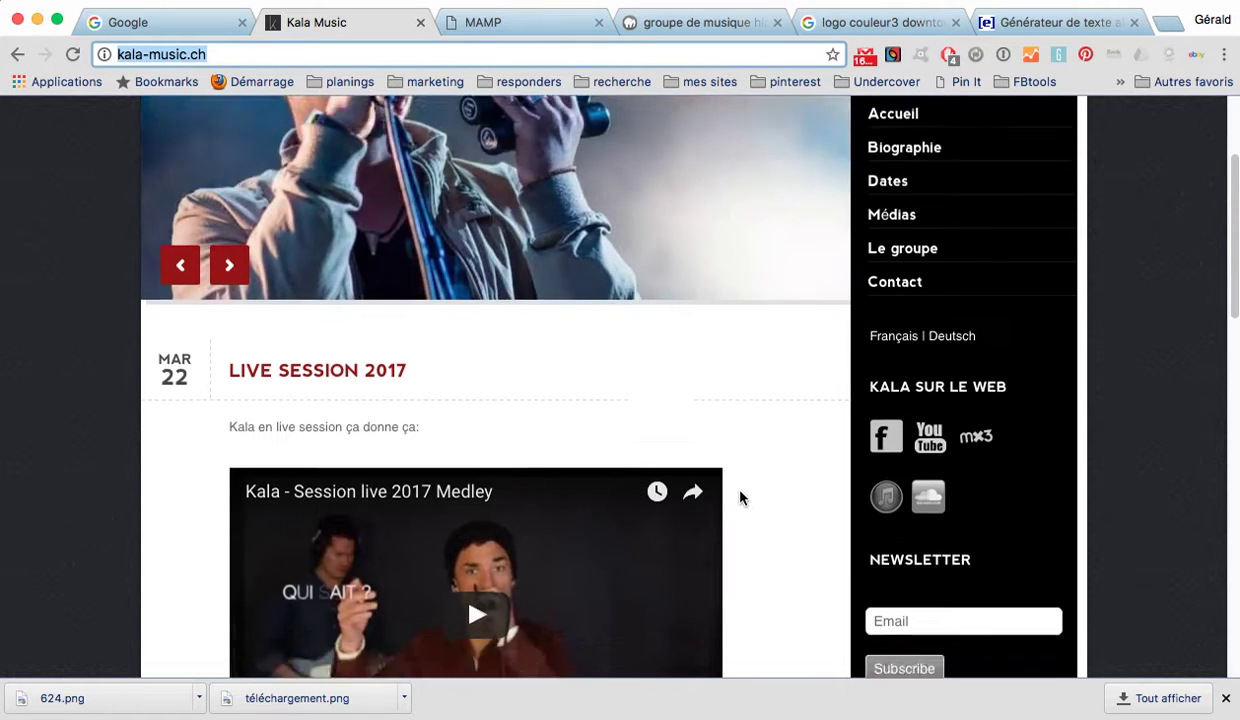
{"action": "scroll", "coordinate": [740, 497], "scroll_direction": "up", "scroll_amount": 4}
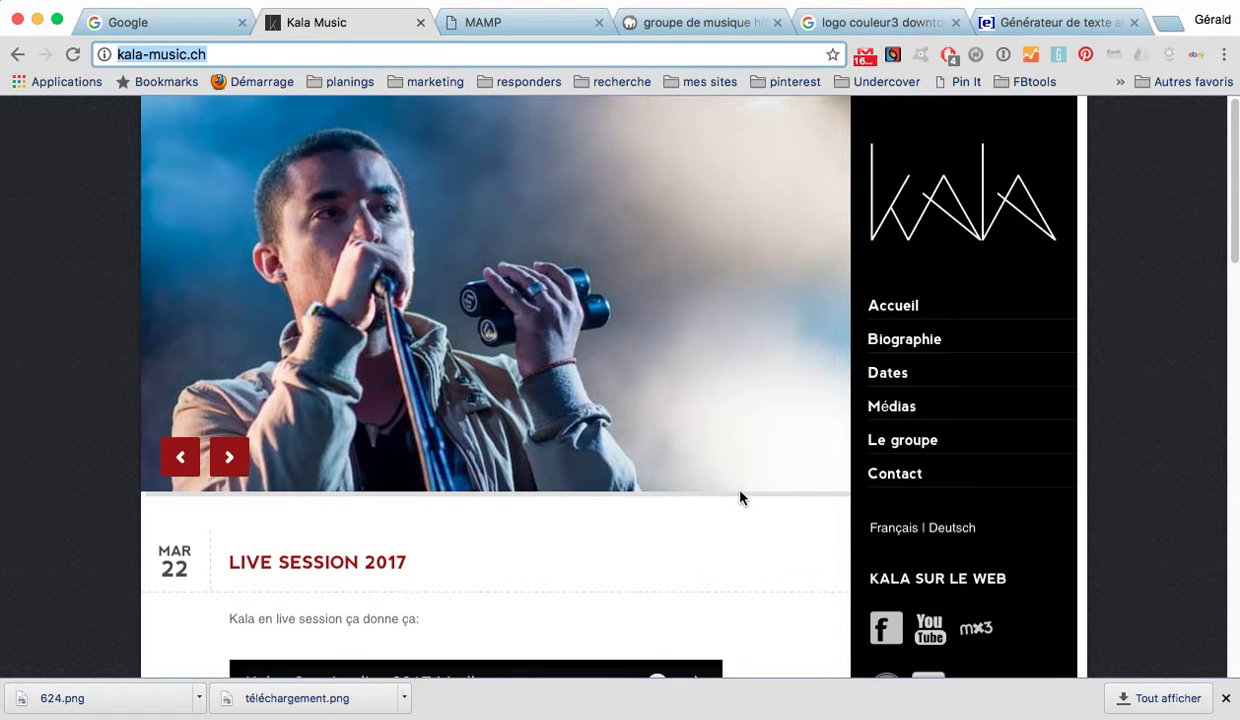
Switch to the local WordPress site and examine its home page from the photos and headline to the latest news section.
{"action": "left_click", "coordinate": [715, 26]}
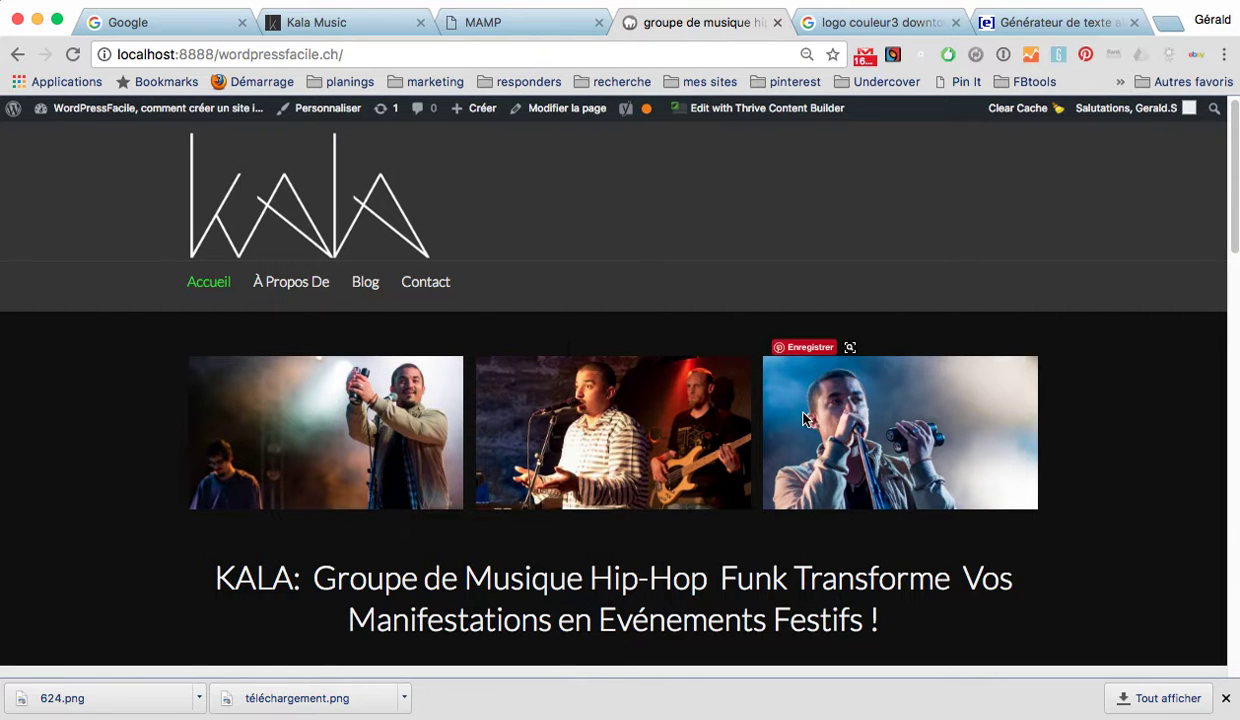
{"action": "scroll", "coordinate": [790, 410], "scroll_direction": "down", "scroll_amount": 2}
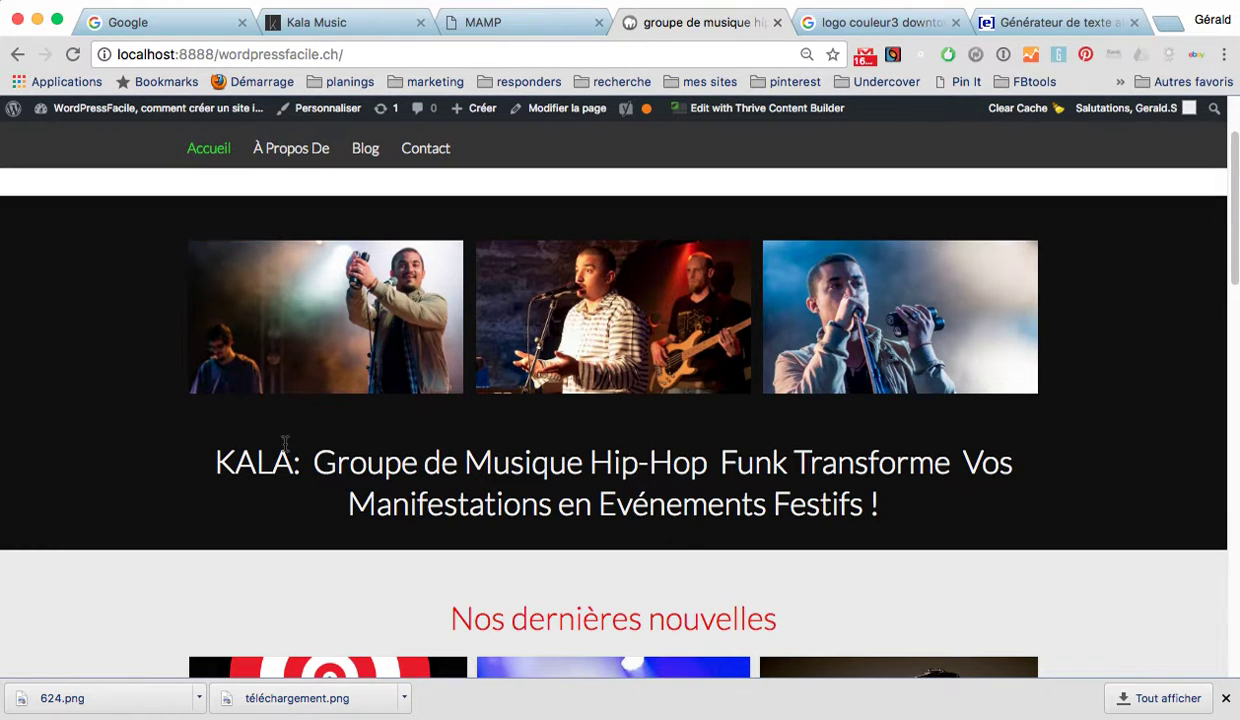
{"action": "scroll", "coordinate": [772, 437], "scroll_direction": "down", "scroll_amount": 5}
{"action": "scroll", "coordinate": [771, 438], "scroll_direction": "up", "scroll_amount": 2}
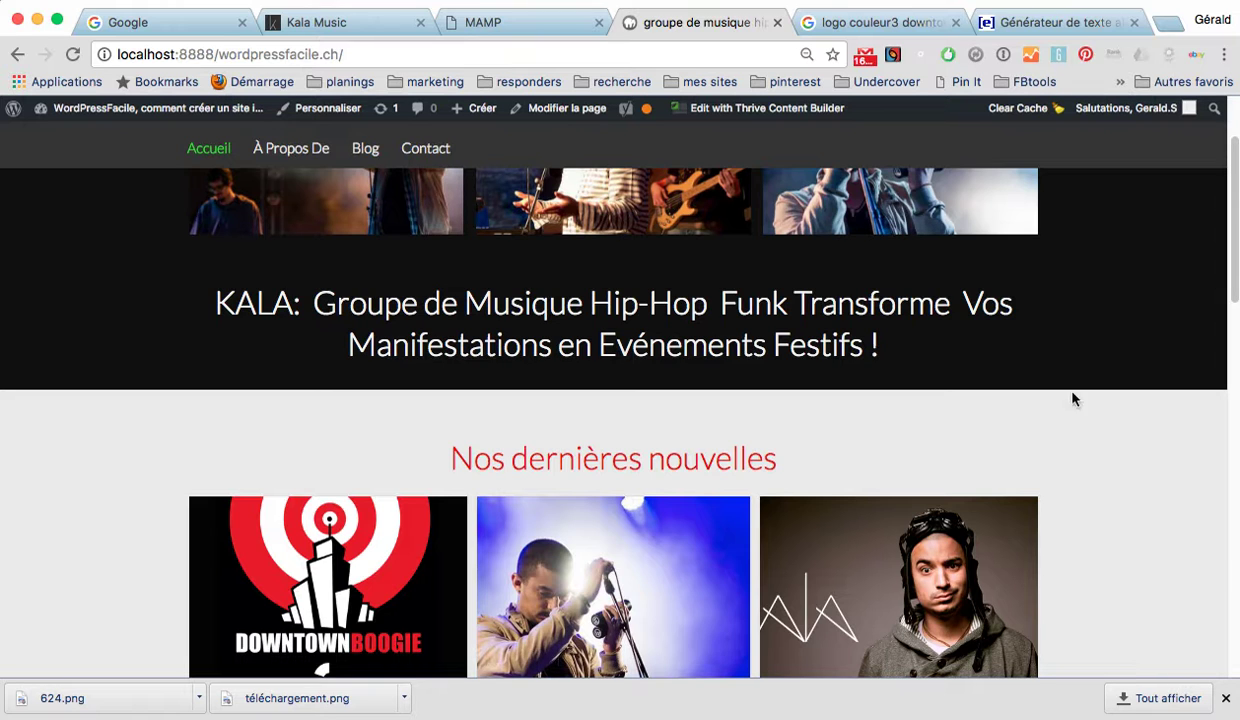
{"action": "scroll", "coordinate": [953, 418], "scroll_direction": "down", "scroll_amount": 5}
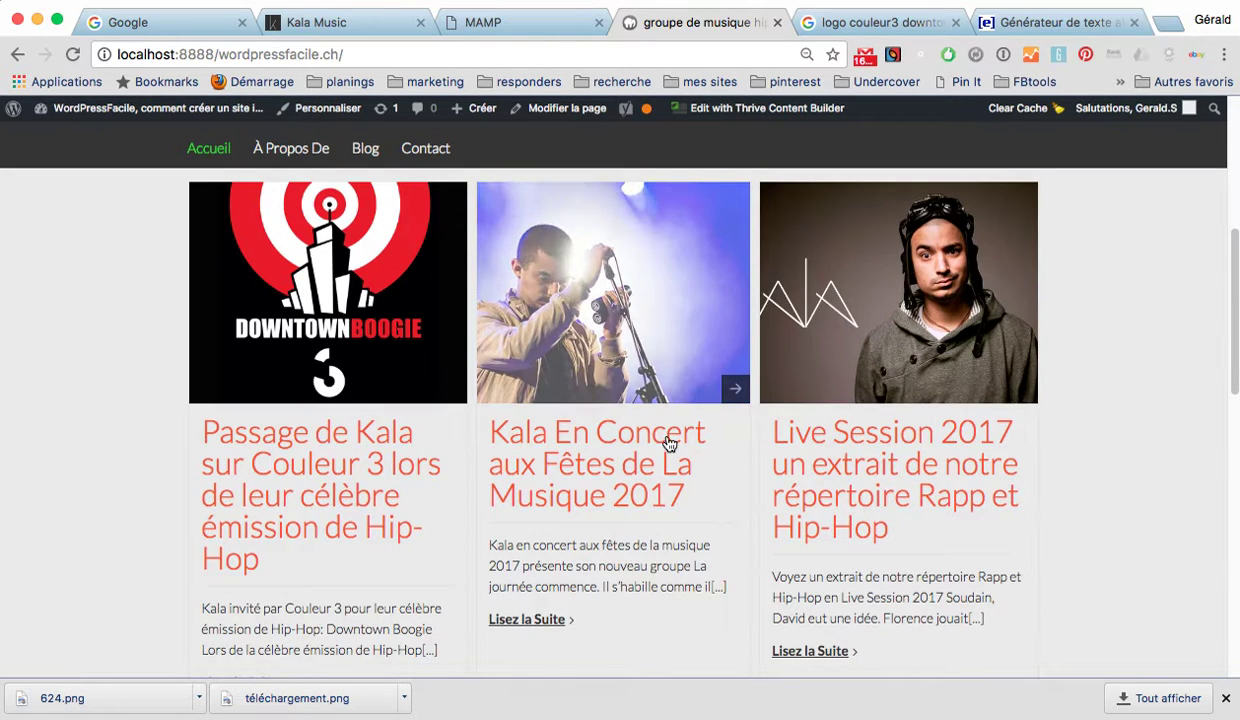
Review the list of news posts on the old Kala Music home page for comparison.
{"action": "left_click", "coordinate": [362, 22]}
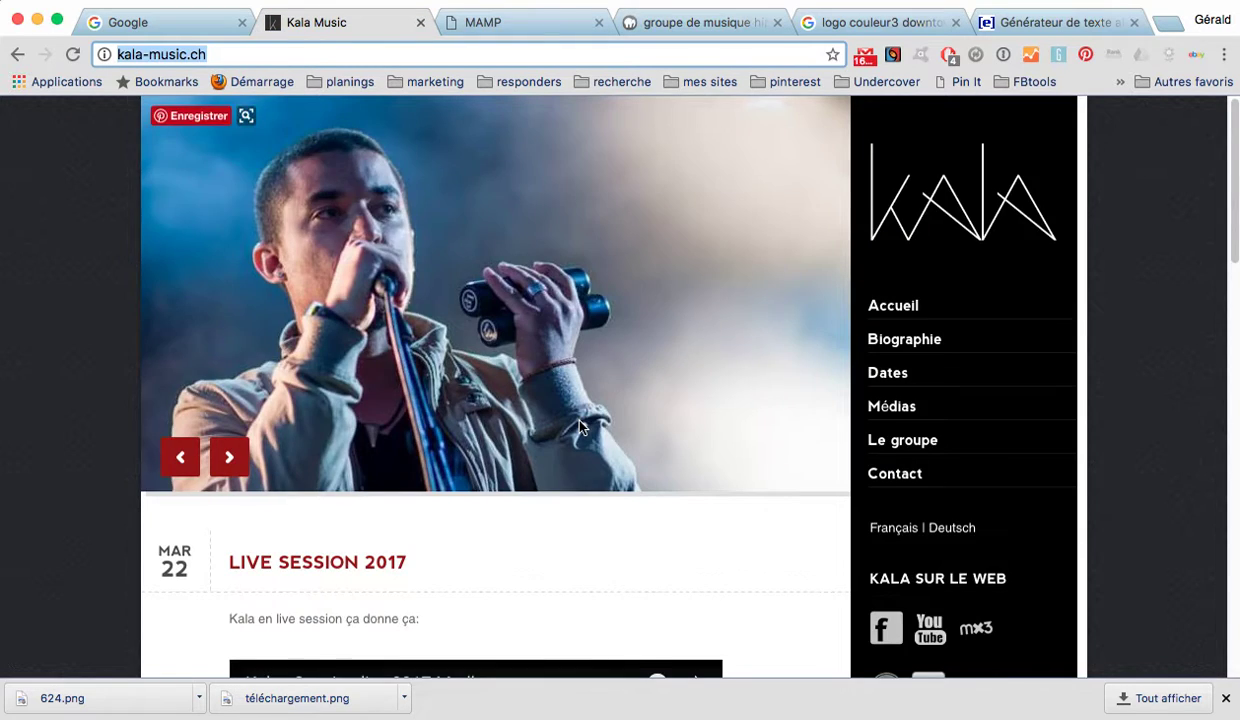
{"action": "scroll", "coordinate": [570, 418], "scroll_direction": "down", "scroll_amount": 2}
{"action": "scroll", "coordinate": [503, 478], "scroll_direction": "down", "scroll_amount": 10}
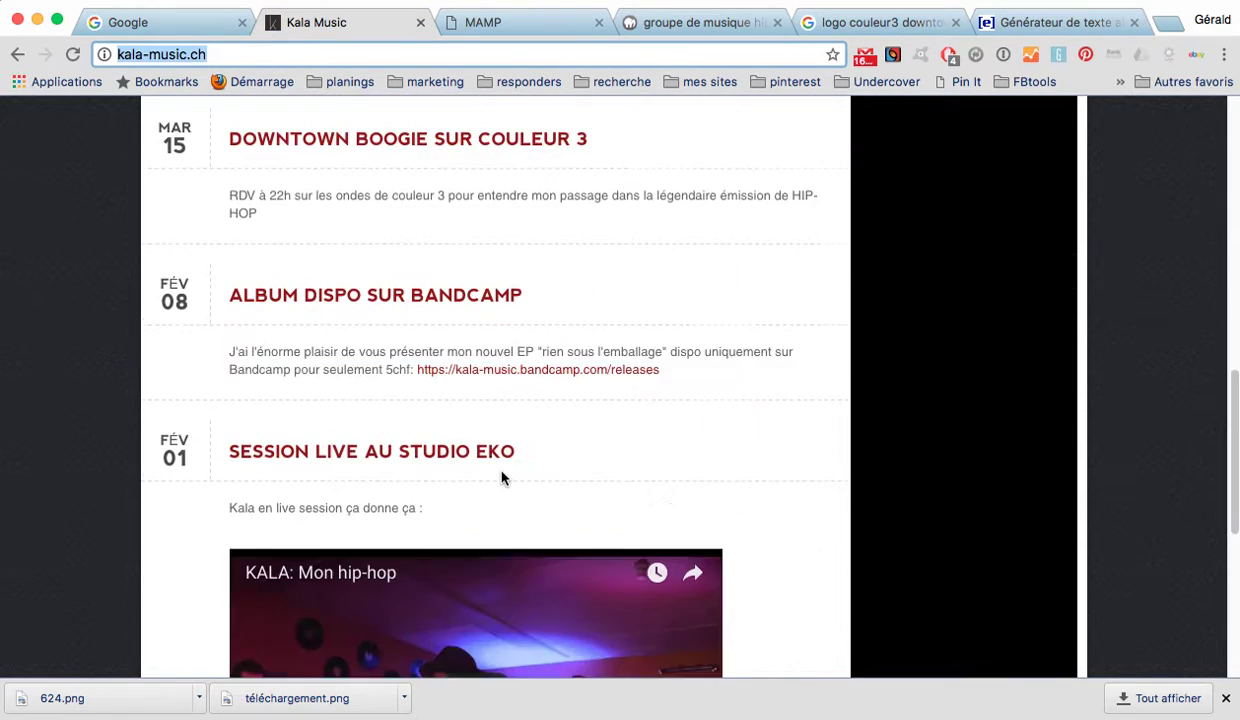
{"action": "scroll", "coordinate": [503, 478], "scroll_direction": "up", "scroll_amount": 10}
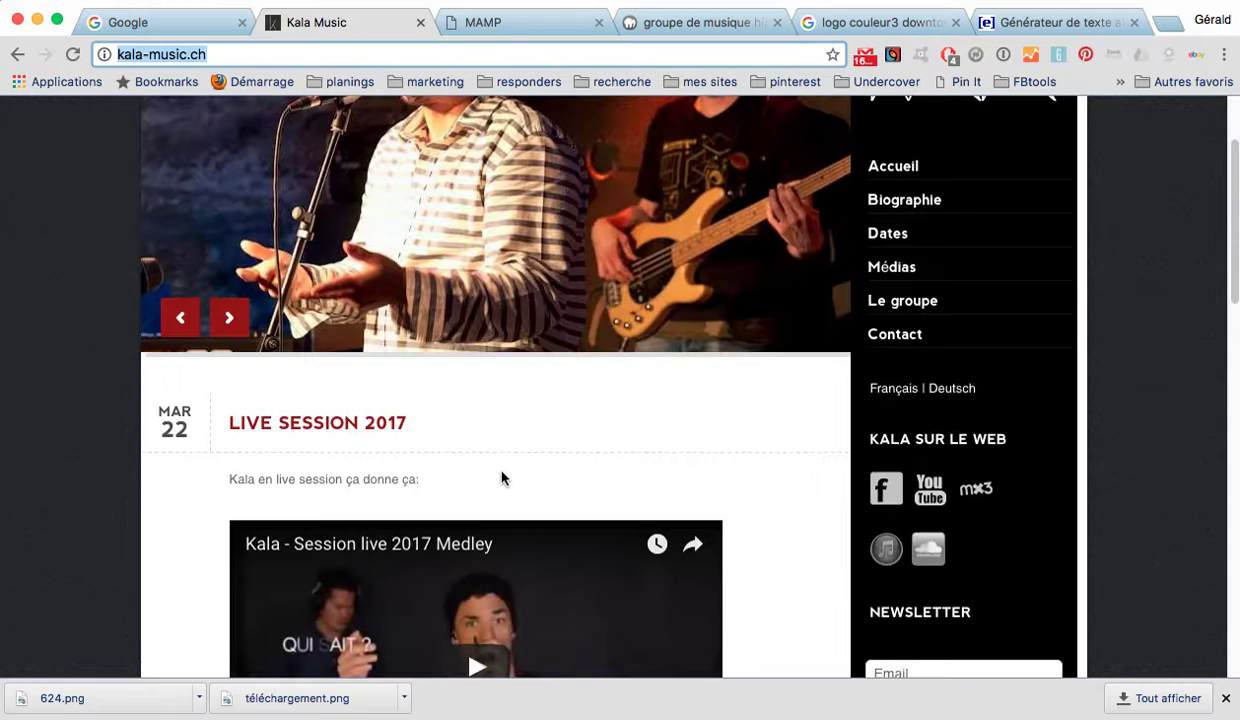
Return to the local WordPress home page and examine the three article cards under "Nos dernières nouvelles".
{"action": "left_click", "coordinate": [710, 26]}
{"action": "scroll", "coordinate": [688, 470], "scroll_direction": "up", "scroll_amount": 2}
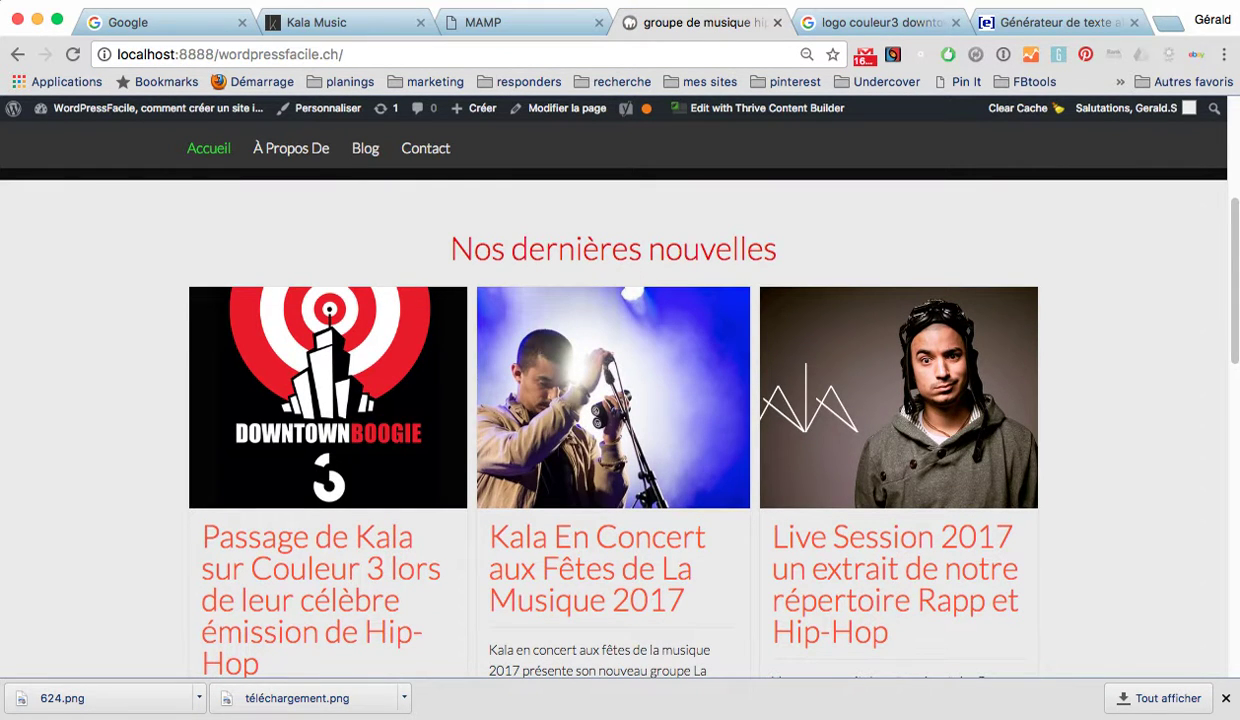
{"action": "scroll", "coordinate": [589, 404], "scroll_direction": "down", "scroll_amount": 2}
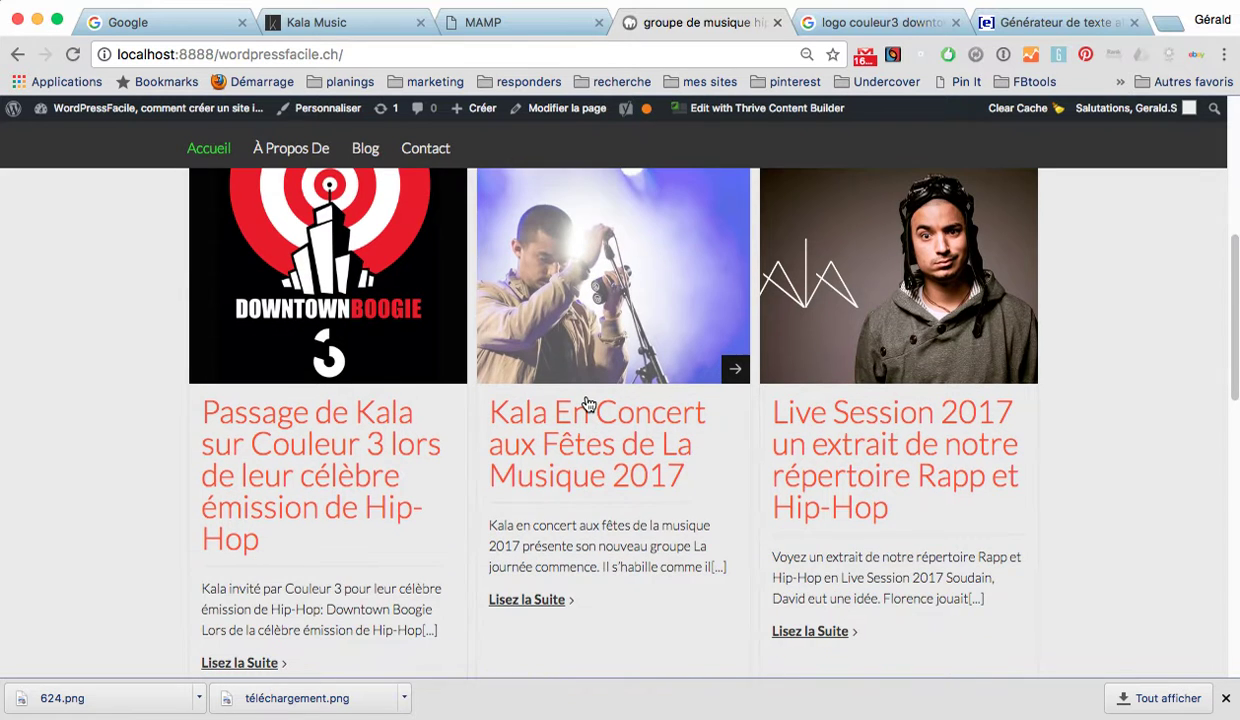
{"action": "scroll", "coordinate": [589, 404], "scroll_direction": "up", "scroll_amount": 5}
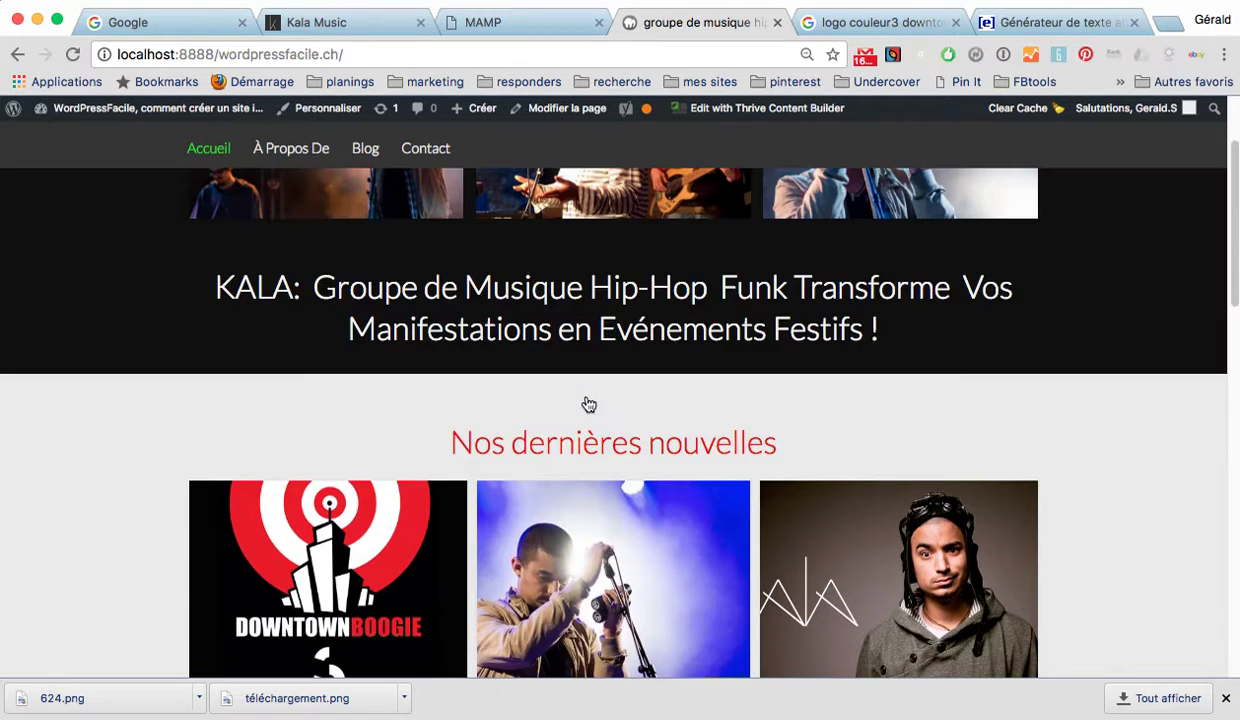
{"action": "scroll", "coordinate": [589, 404], "scroll_direction": "down", "scroll_amount": 5}
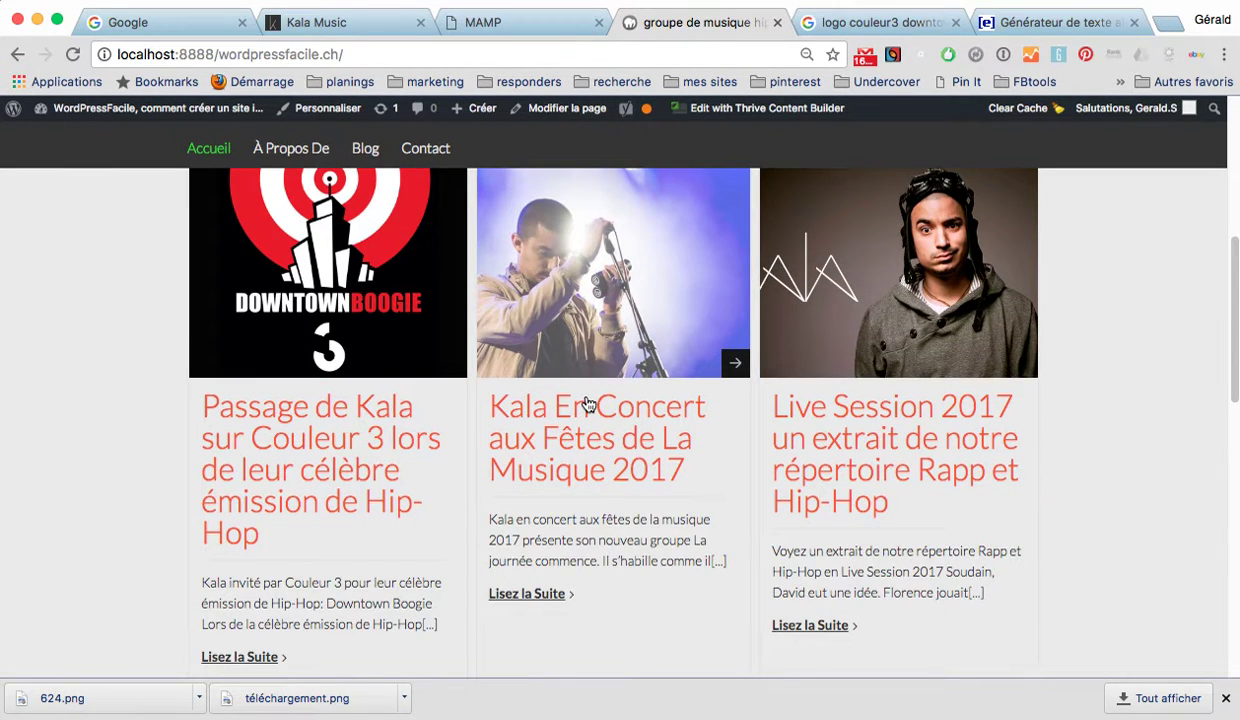
{"action": "scroll", "coordinate": [378, 421], "scroll_direction": "up", "scroll_amount": 1}
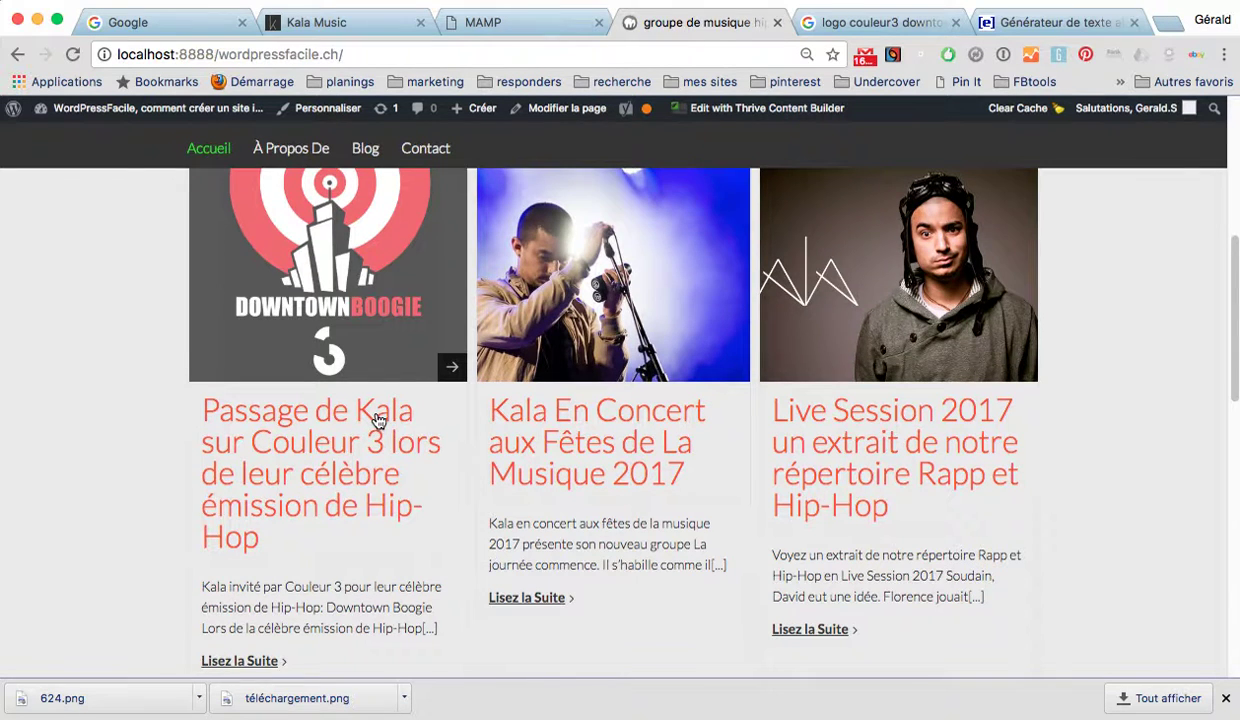
{"action": "scroll", "coordinate": [378, 421], "scroll_direction": "up", "scroll_amount": 5}
{"action": "scroll", "coordinate": [378, 421], "scroll_direction": "down", "scroll_amount": 5}
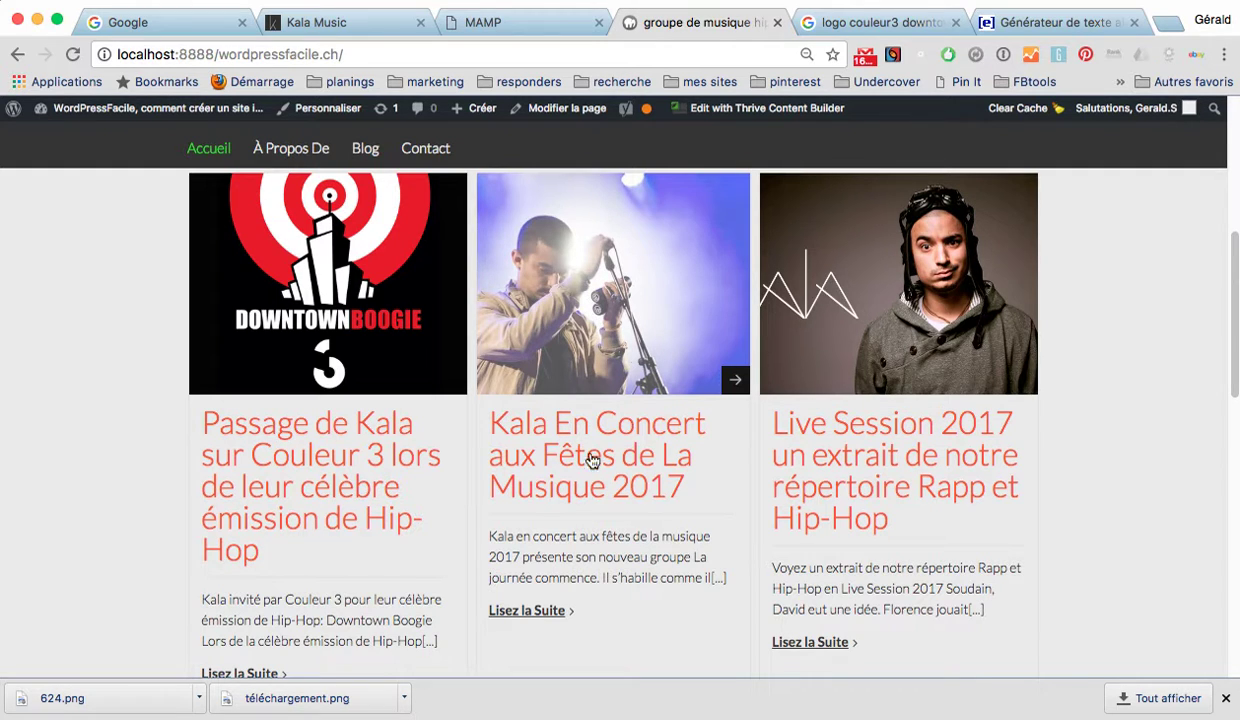
{"action": "scroll", "coordinate": [590, 495], "scroll_direction": "down", "scroll_amount": 3}
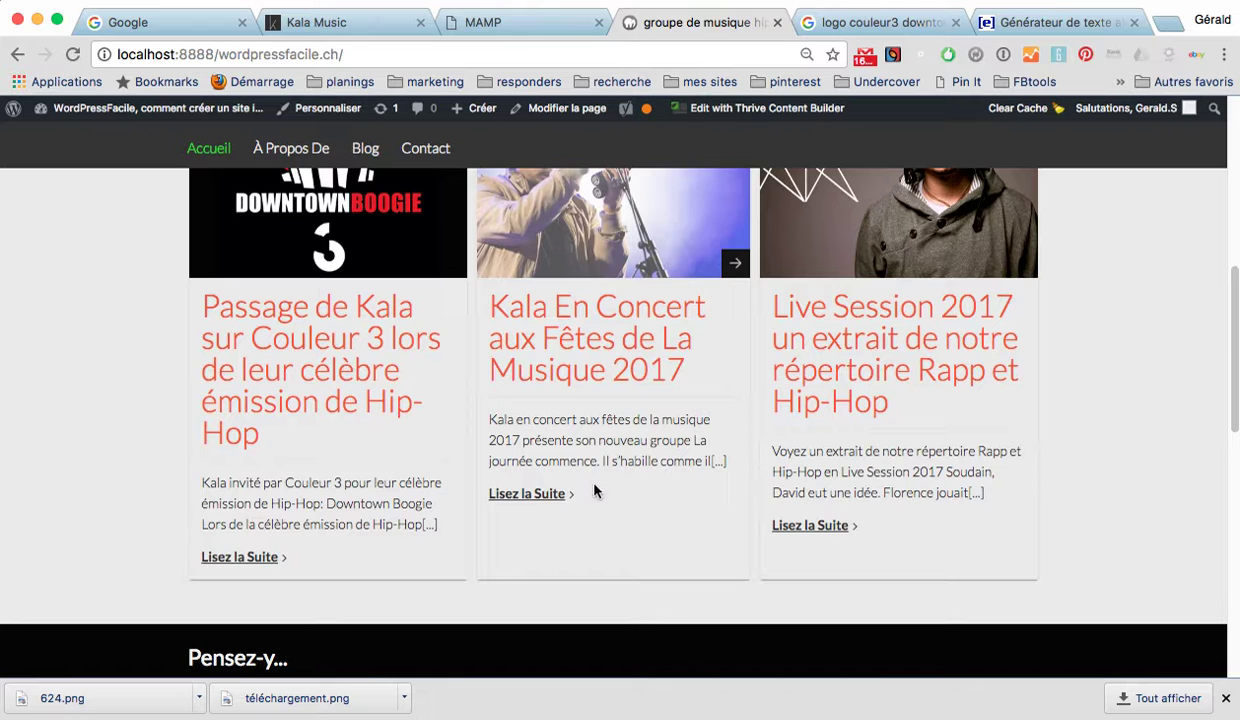
{"action": "scroll", "coordinate": [630, 320], "scroll_direction": "up", "scroll_amount": 4}
{"action": "scroll", "coordinate": [630, 320], "scroll_direction": "down", "scroll_amount": 4}
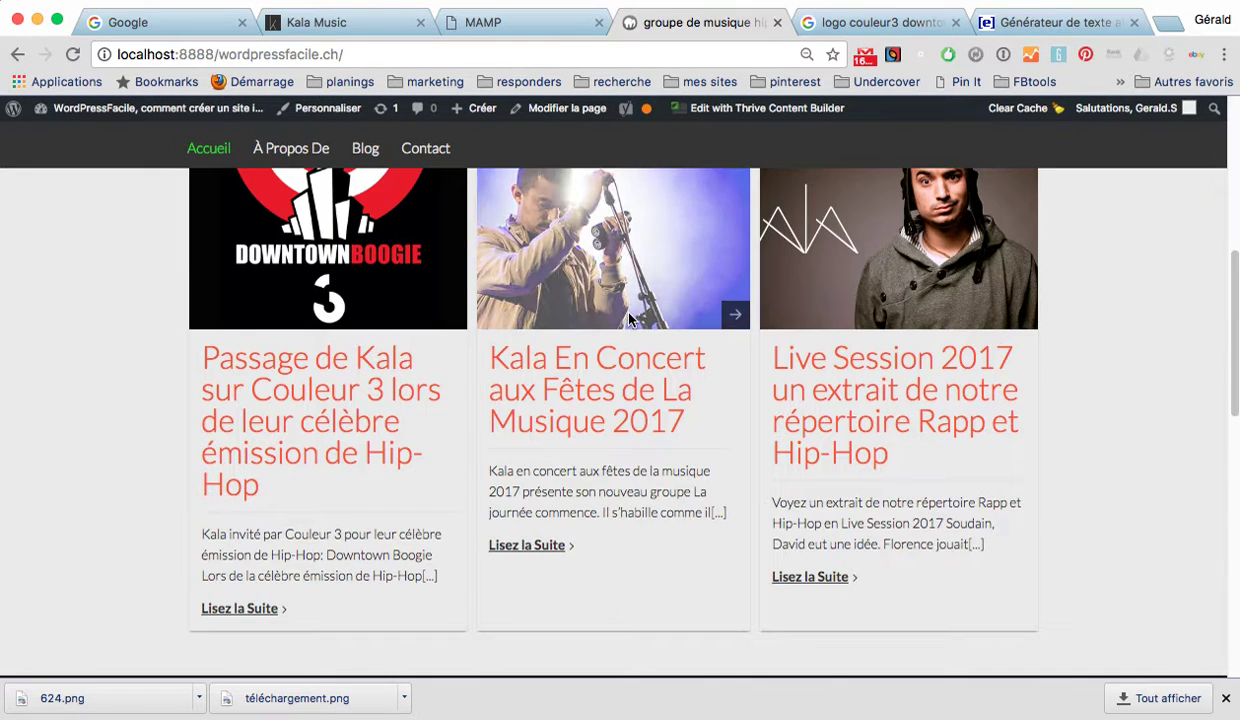
{"action": "scroll", "coordinate": [474, 420], "scroll_direction": "up", "scroll_amount": 4}
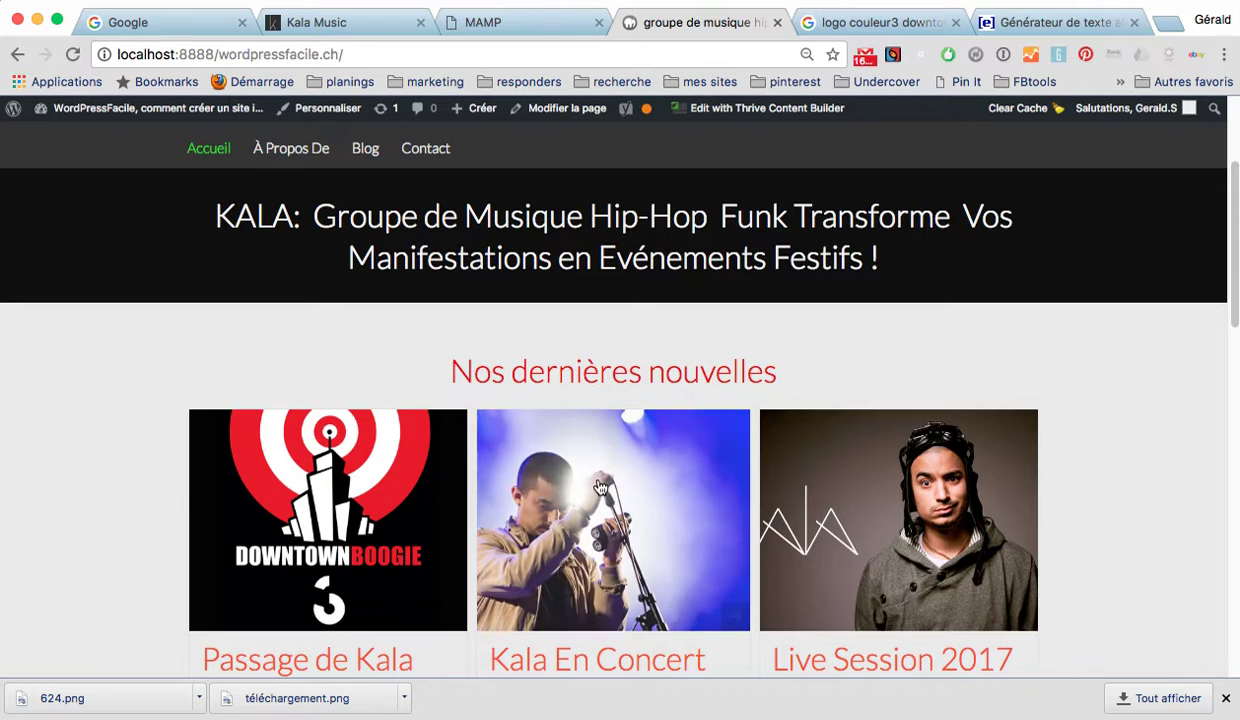
{"action": "scroll", "coordinate": [920, 490], "scroll_direction": "down", "scroll_amount": 5}
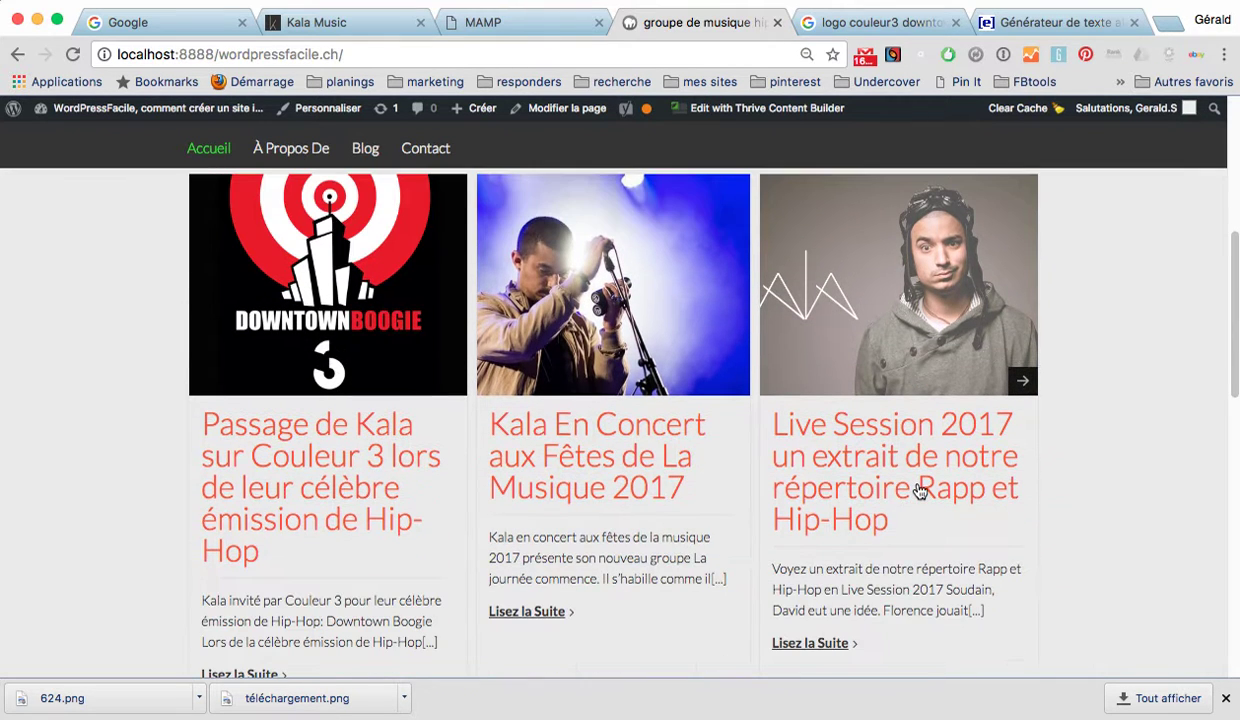
{"action": "scroll", "coordinate": [920, 490], "scroll_direction": "up", "scroll_amount": 7}
{"action": "scroll", "coordinate": [919, 493], "scroll_direction": "down", "scroll_amount": 7}
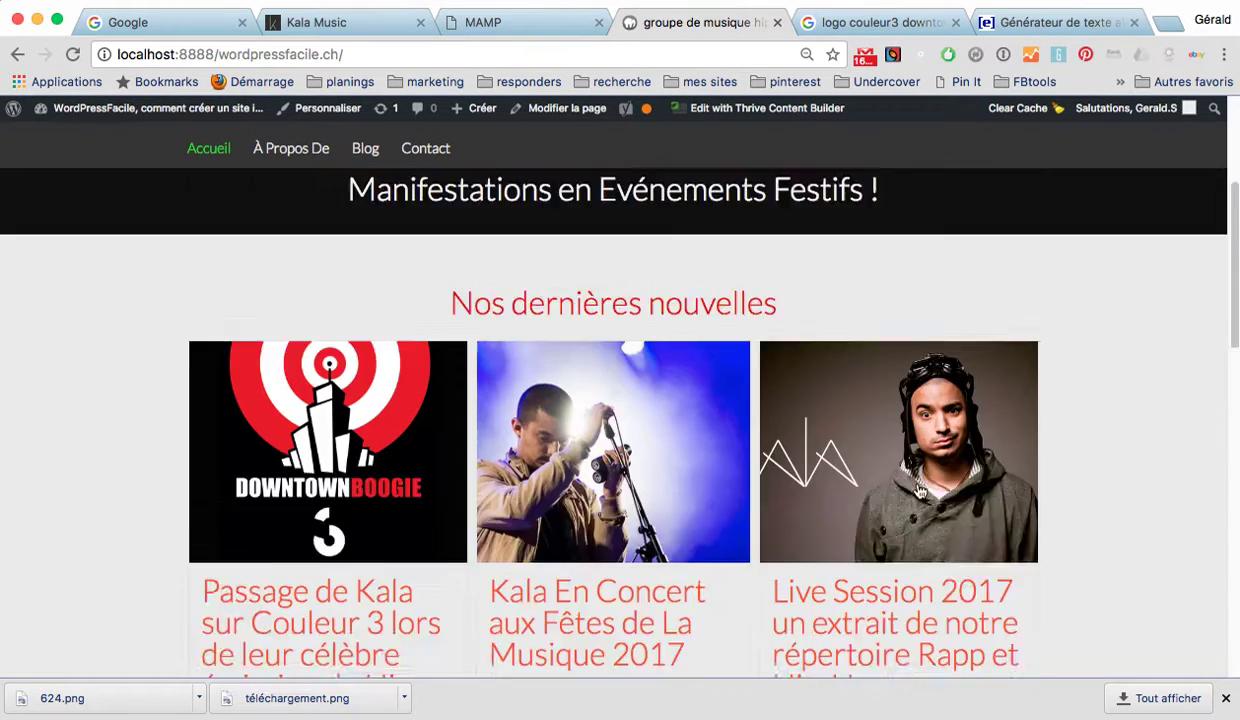
Open the "Kala En Concert aux Fêtes de La Musique 2017" post and examine its headline, introduction and embedded live video.
{"action": "left_click", "coordinate": [592, 416]}
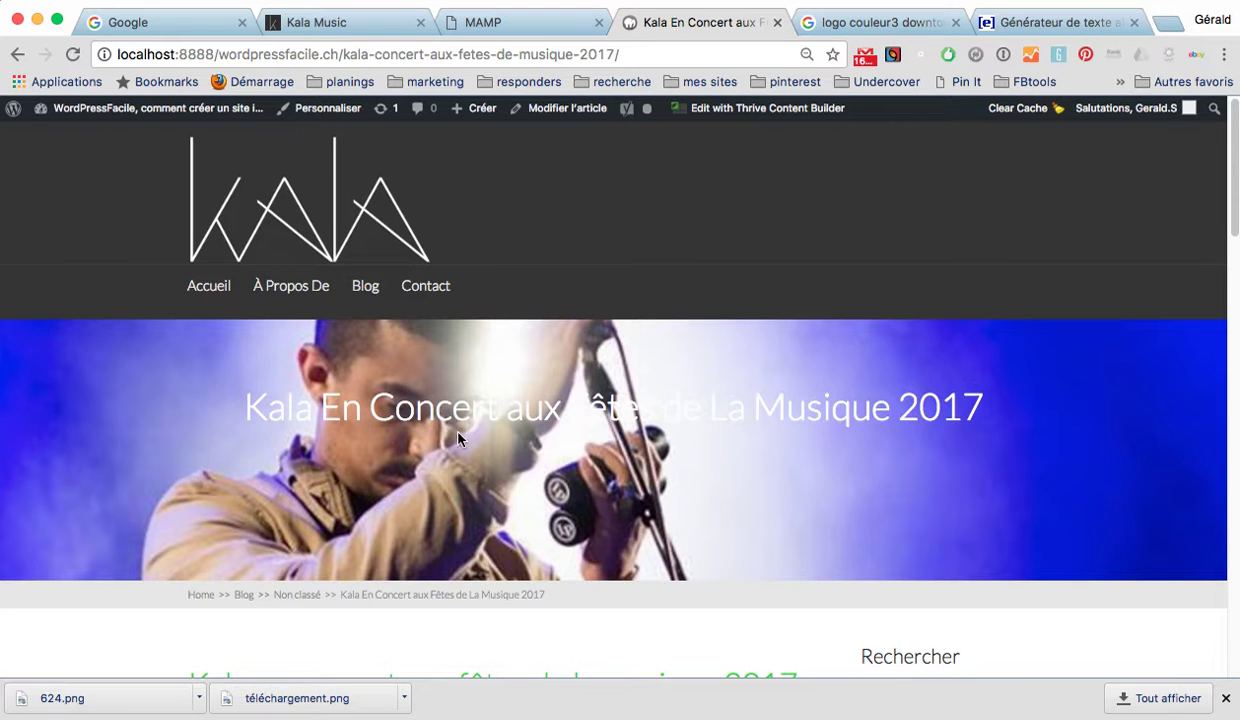
{"action": "scroll", "coordinate": [605, 460], "scroll_direction": "down", "scroll_amount": 3}
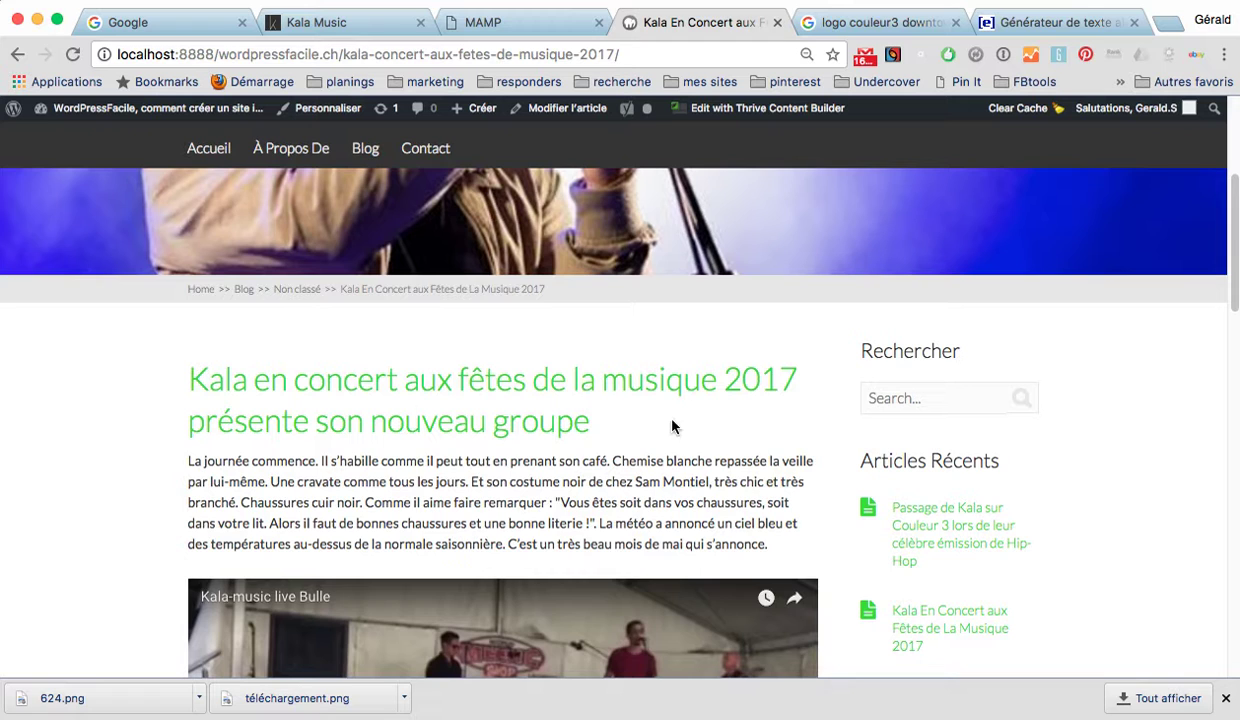
{"action": "scroll", "coordinate": [657, 462], "scroll_direction": "down", "scroll_amount": 2}
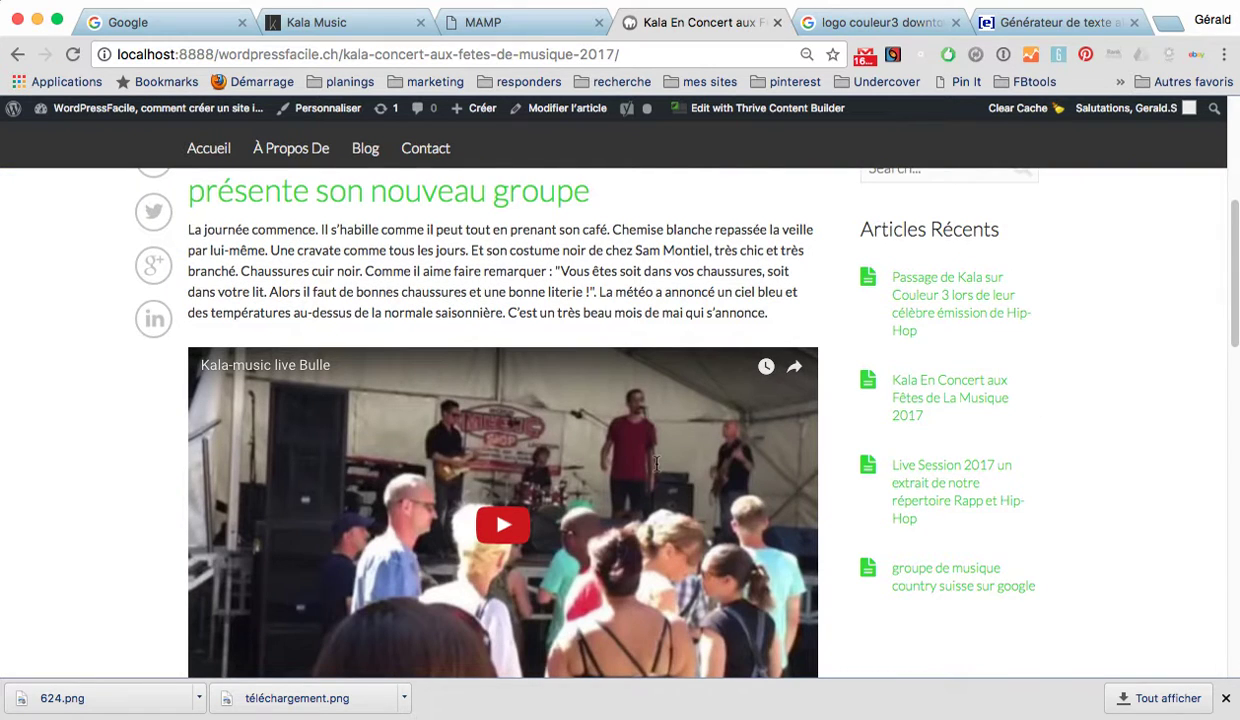
{"action": "scroll", "coordinate": [657, 462], "scroll_direction": "up", "scroll_amount": 1}
{"action": "scroll", "coordinate": [657, 462], "scroll_direction": "down", "scroll_amount": 1}
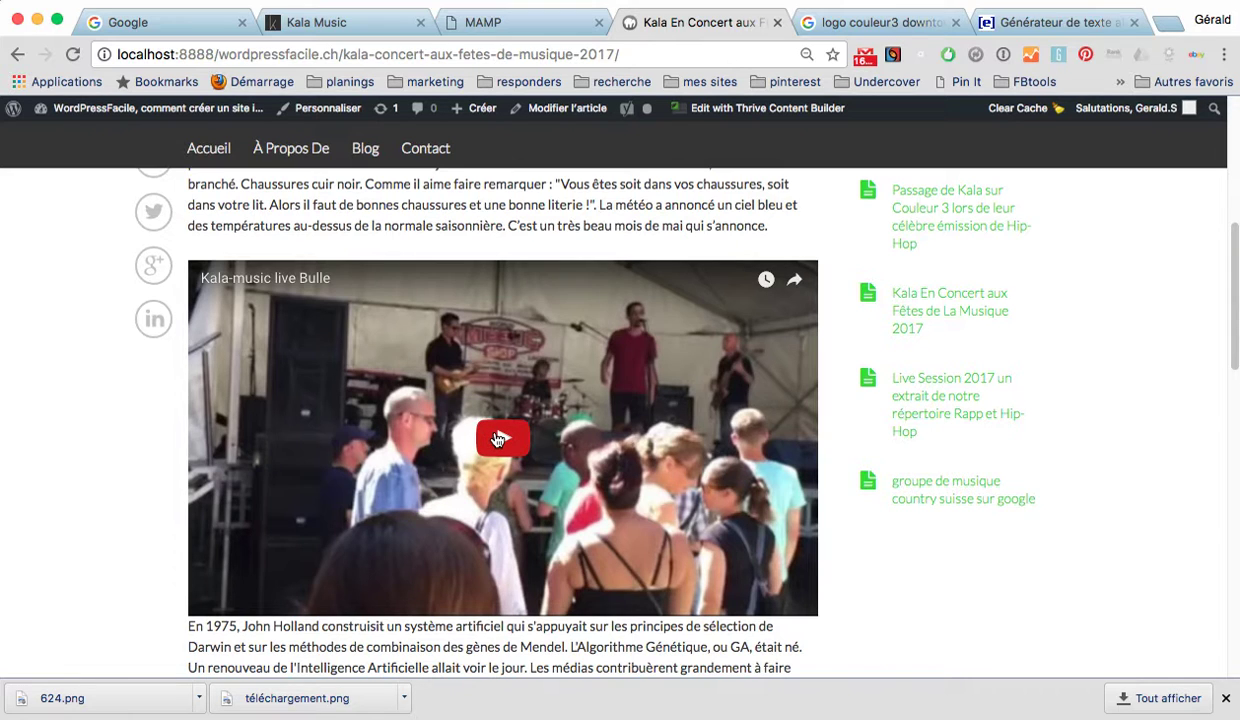
{"action": "scroll", "coordinate": [680, 410], "scroll_direction": "down", "scroll_amount": 1}
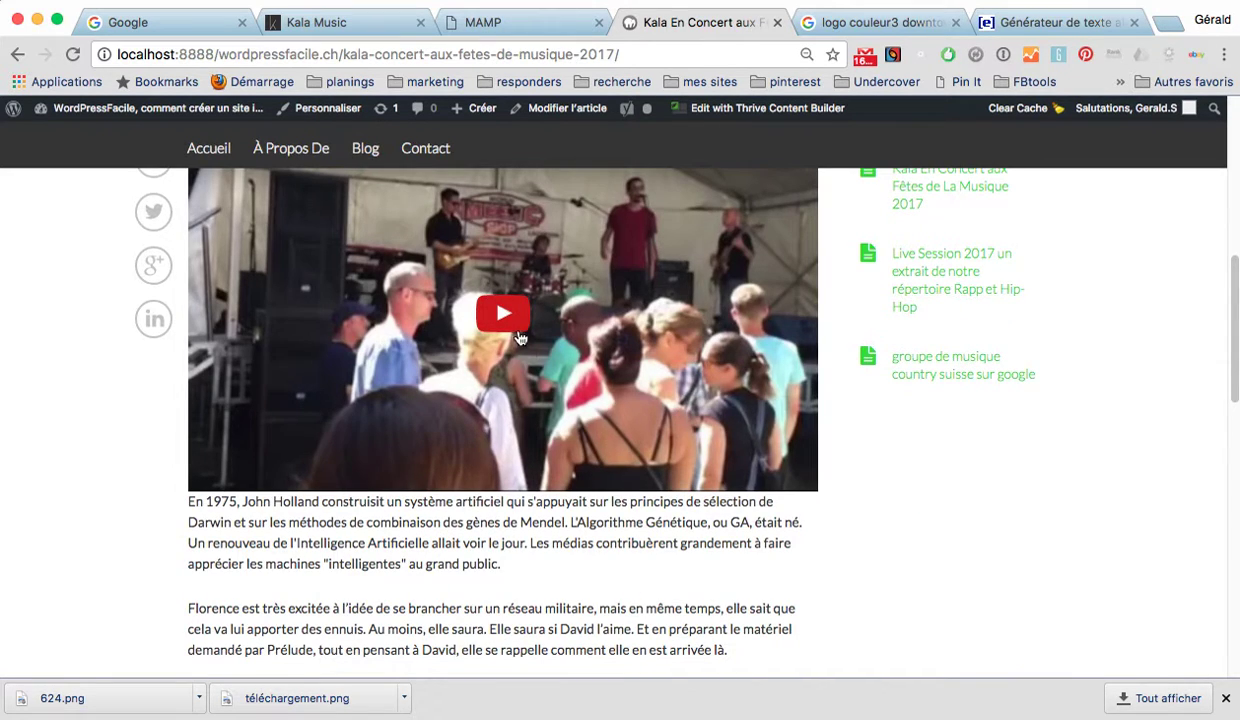
{"action": "scroll", "coordinate": [545, 480], "scroll_direction": "down", "scroll_amount": 1}
{"action": "scroll", "coordinate": [546, 484], "scroll_direction": "up", "scroll_amount": 3}
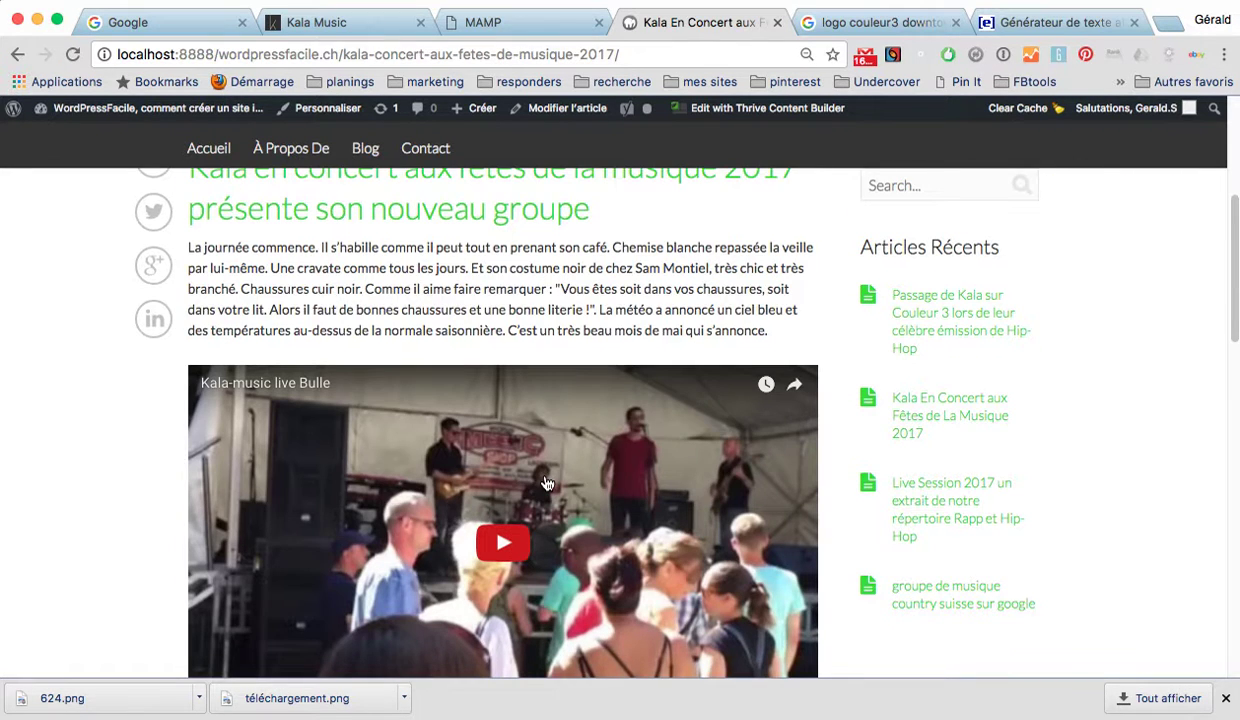
{"action": "scroll", "coordinate": [547, 483], "scroll_direction": "up", "scroll_amount": 1}
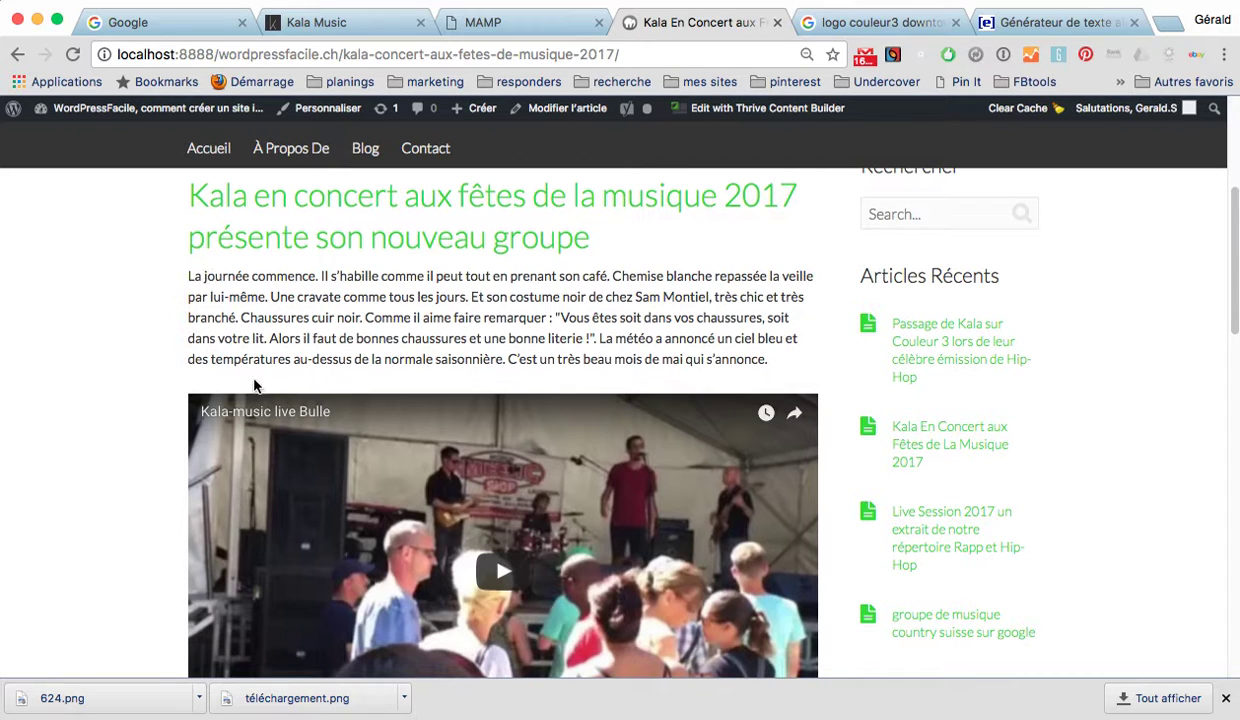
Examine the concert post's text below the video down to the author section, and its banner image with the title.
{"action": "scroll", "coordinate": [710, 399], "scroll_direction": "down", "scroll_amount": 5}
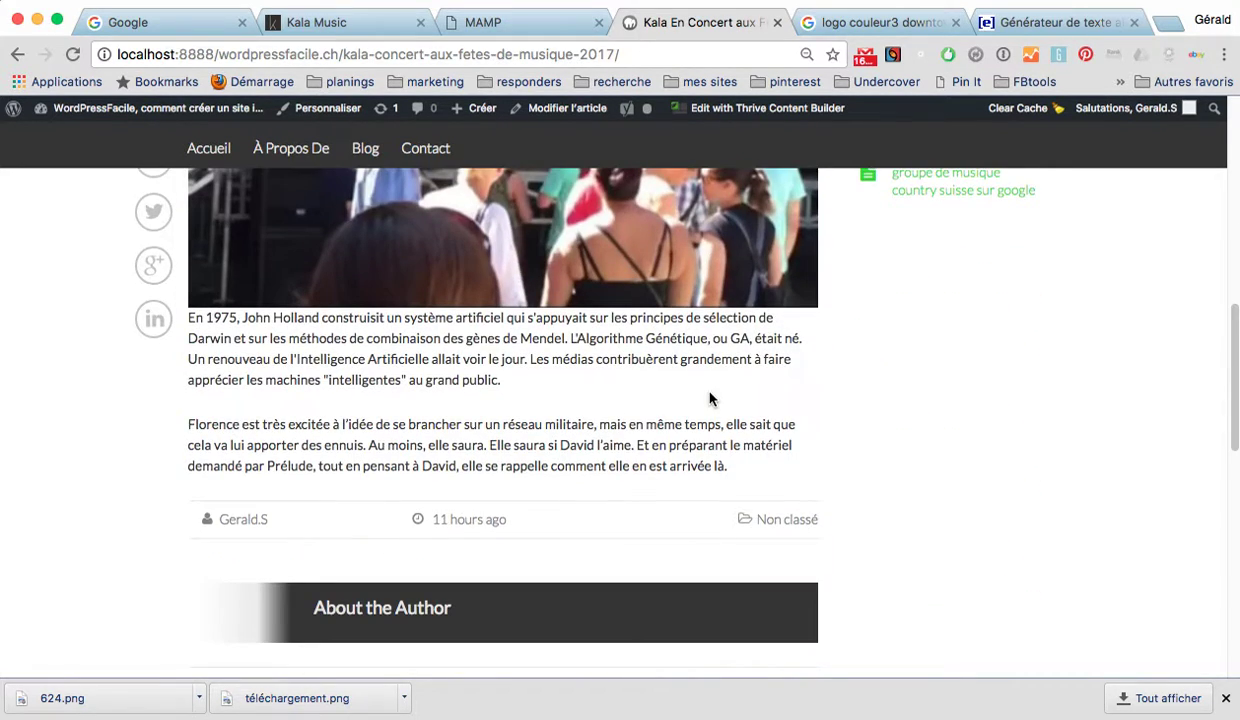
{"action": "scroll", "coordinate": [695, 452], "scroll_direction": "down", "scroll_amount": 1}
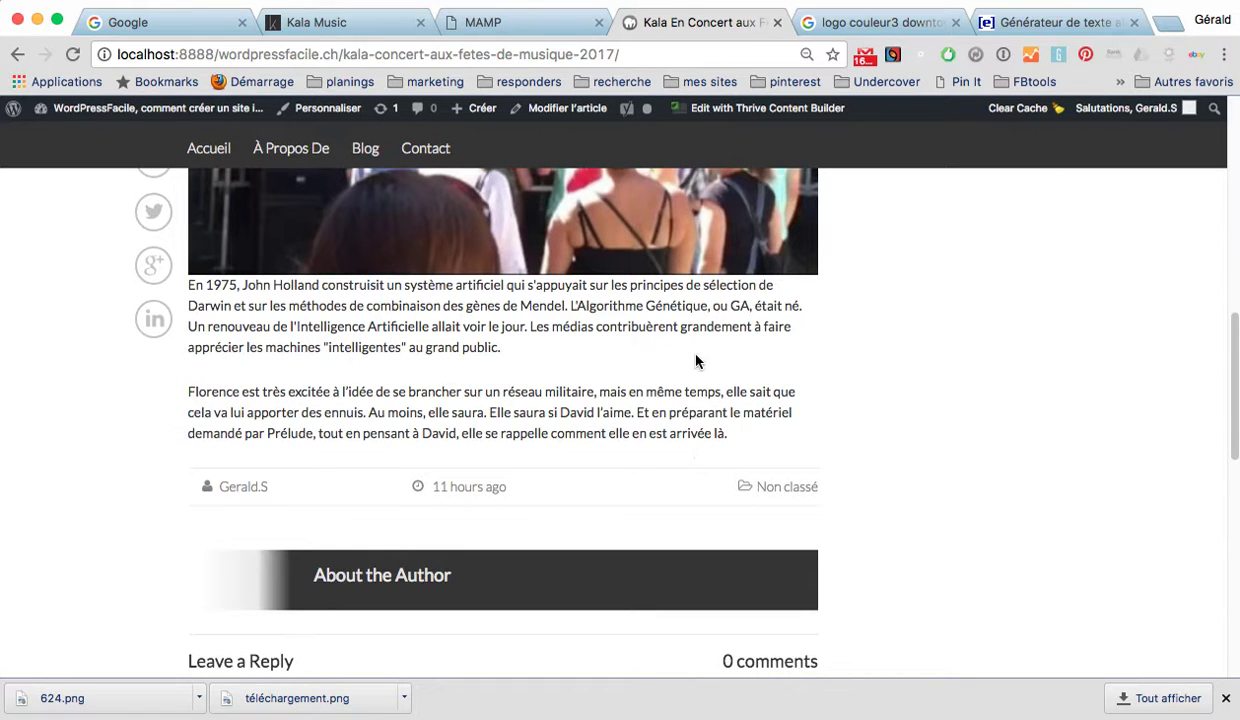
{"action": "scroll", "coordinate": [665, 385], "scroll_direction": "up", "scroll_amount": 5}
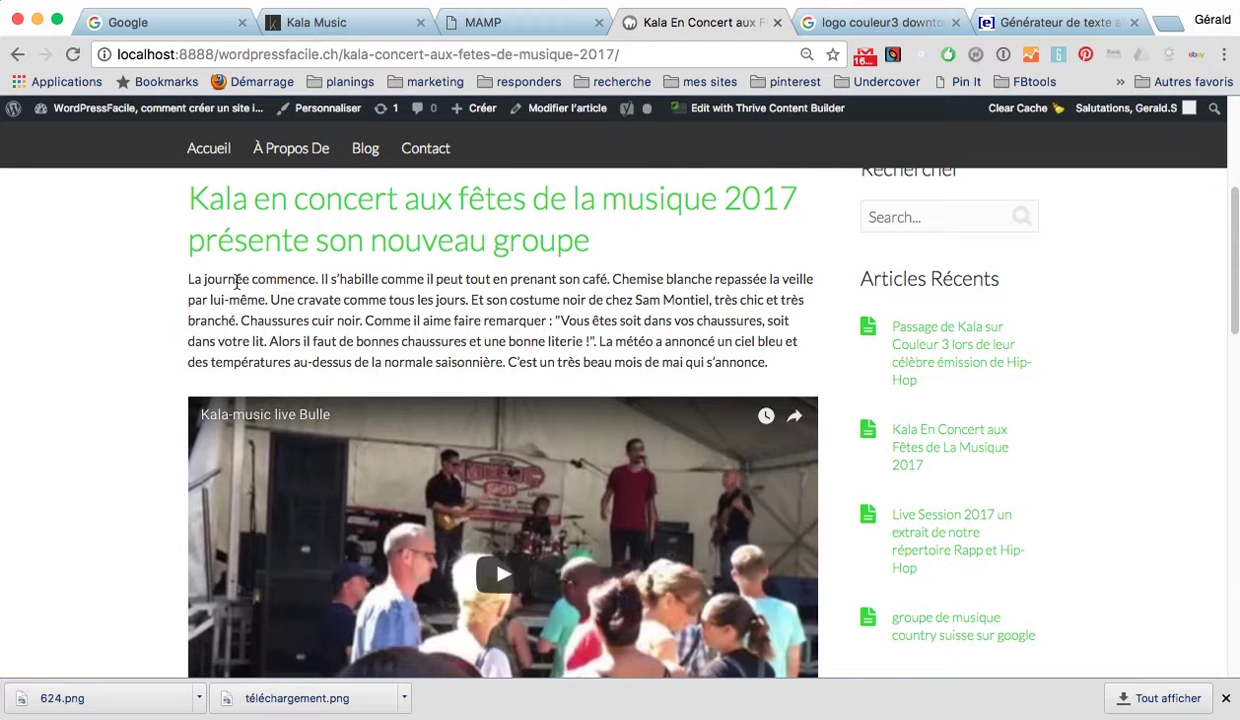
{"action": "scroll", "coordinate": [590, 330], "scroll_direction": "down", "scroll_amount": 3}
{"action": "scroll", "coordinate": [600, 336], "scroll_direction": "down", "scroll_amount": 15}
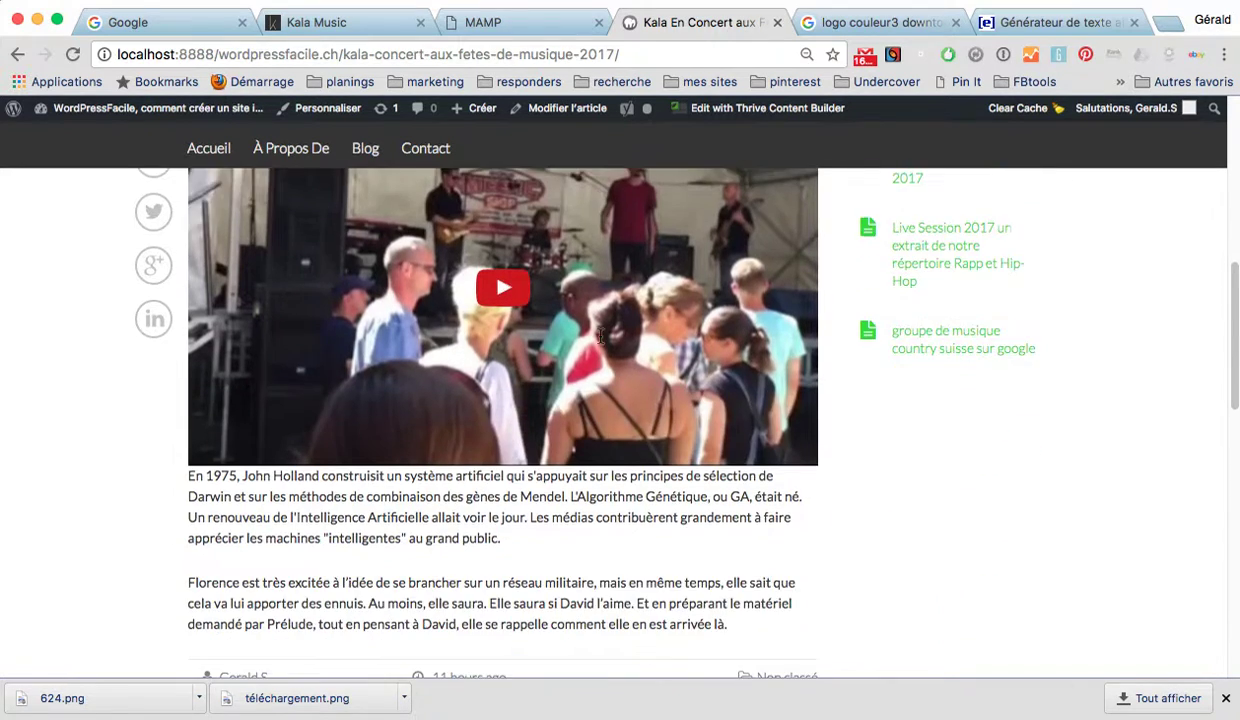
{"action": "scroll", "coordinate": [600, 336], "scroll_direction": "up", "scroll_amount": 15}
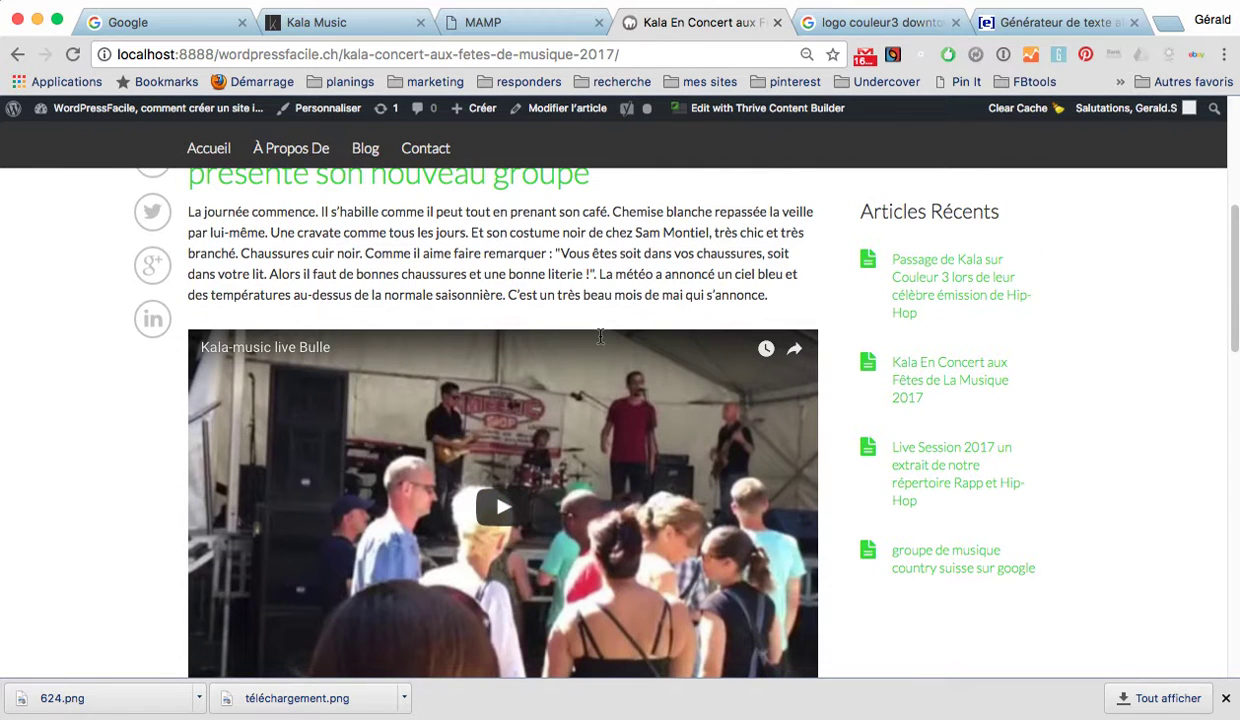
{"action": "scroll", "coordinate": [600, 336], "scroll_direction": "up", "scroll_amount": 8}
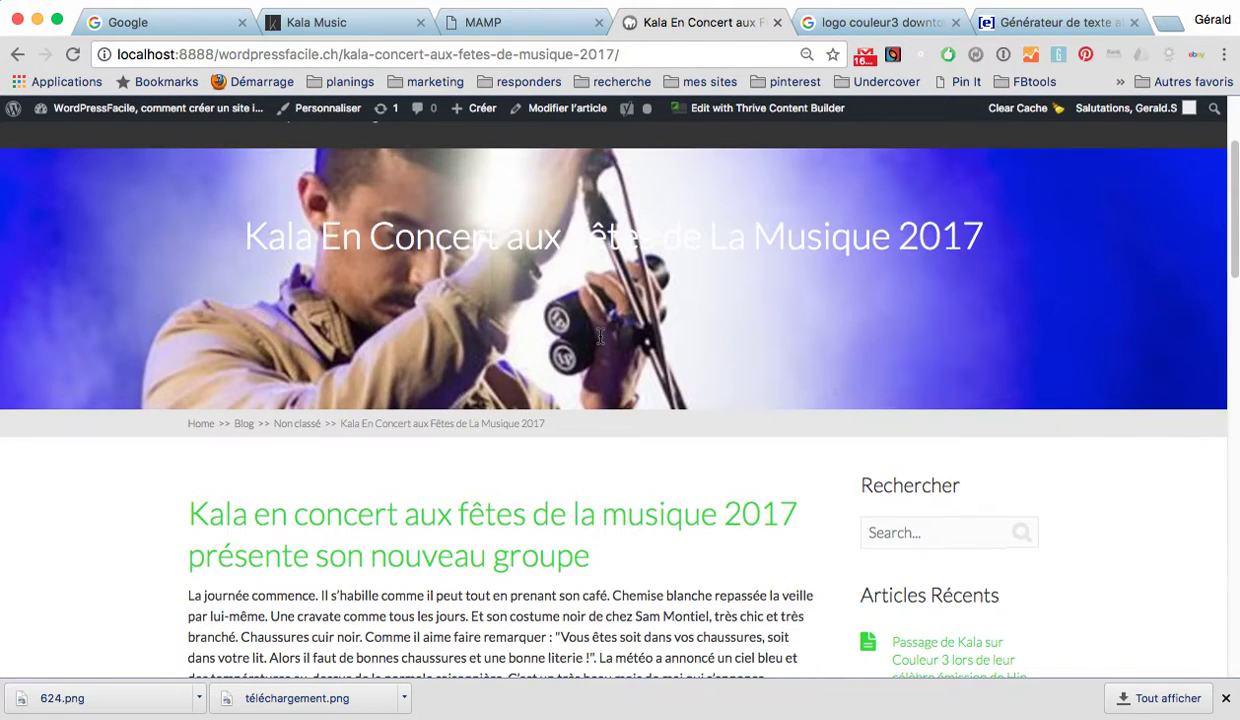
{"action": "scroll", "coordinate": [600, 337], "scroll_direction": "up", "scroll_amount": 1}
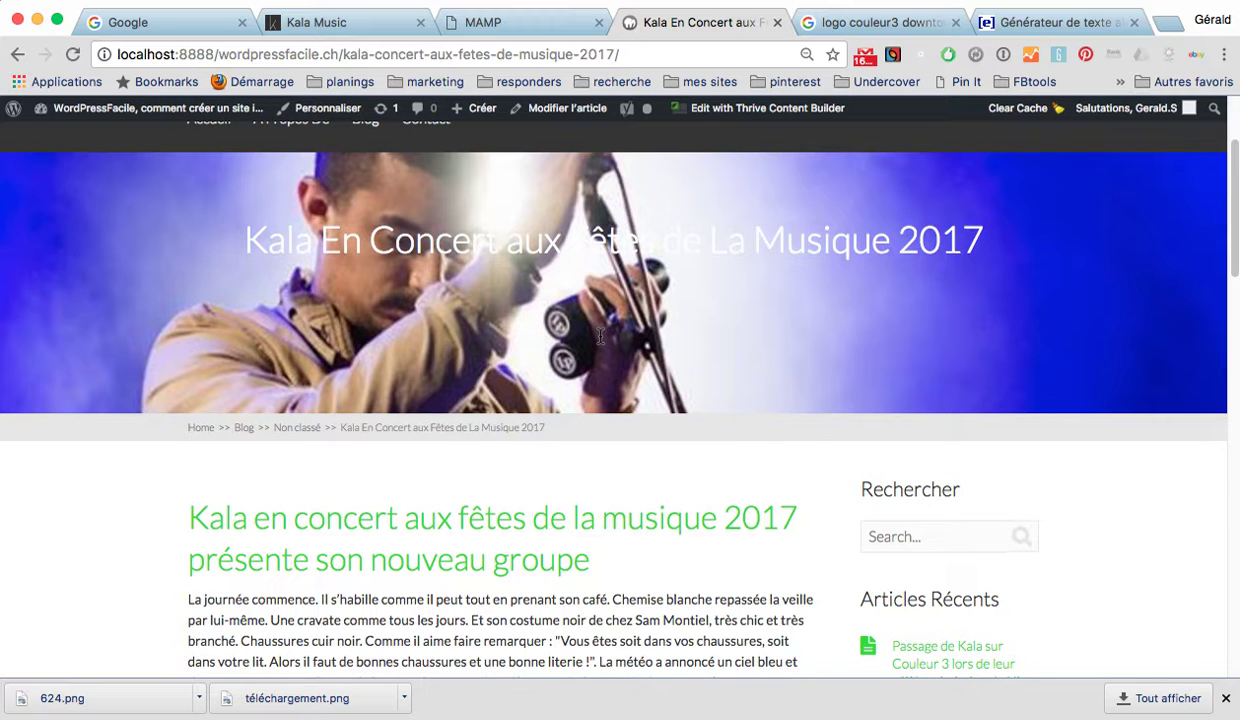
Review the concert post's overall layout once more, from the banner and introduction through the video and closing paragraphs.
{"action": "scroll", "coordinate": [700, 495], "scroll_direction": "down", "scroll_amount": 5}
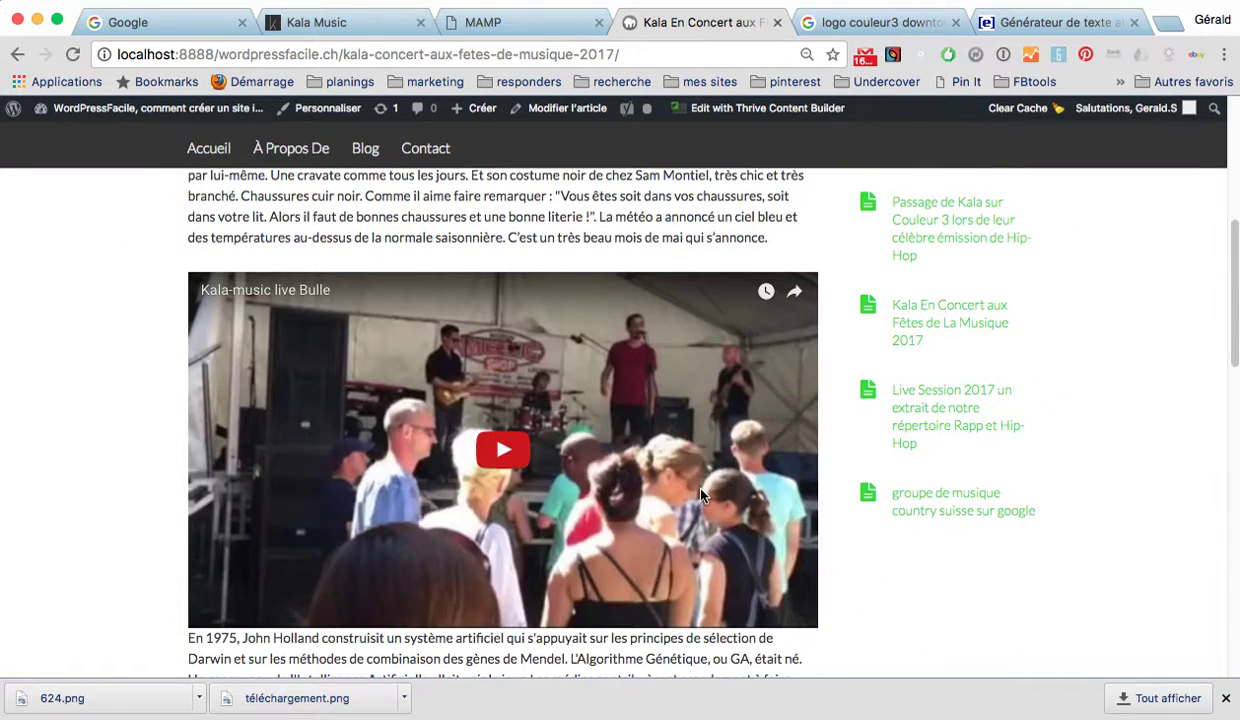
{"action": "scroll", "coordinate": [700, 495], "scroll_direction": "up", "scroll_amount": 5}
{"action": "scroll", "coordinate": [702, 489], "scroll_direction": "down", "scroll_amount": 2}
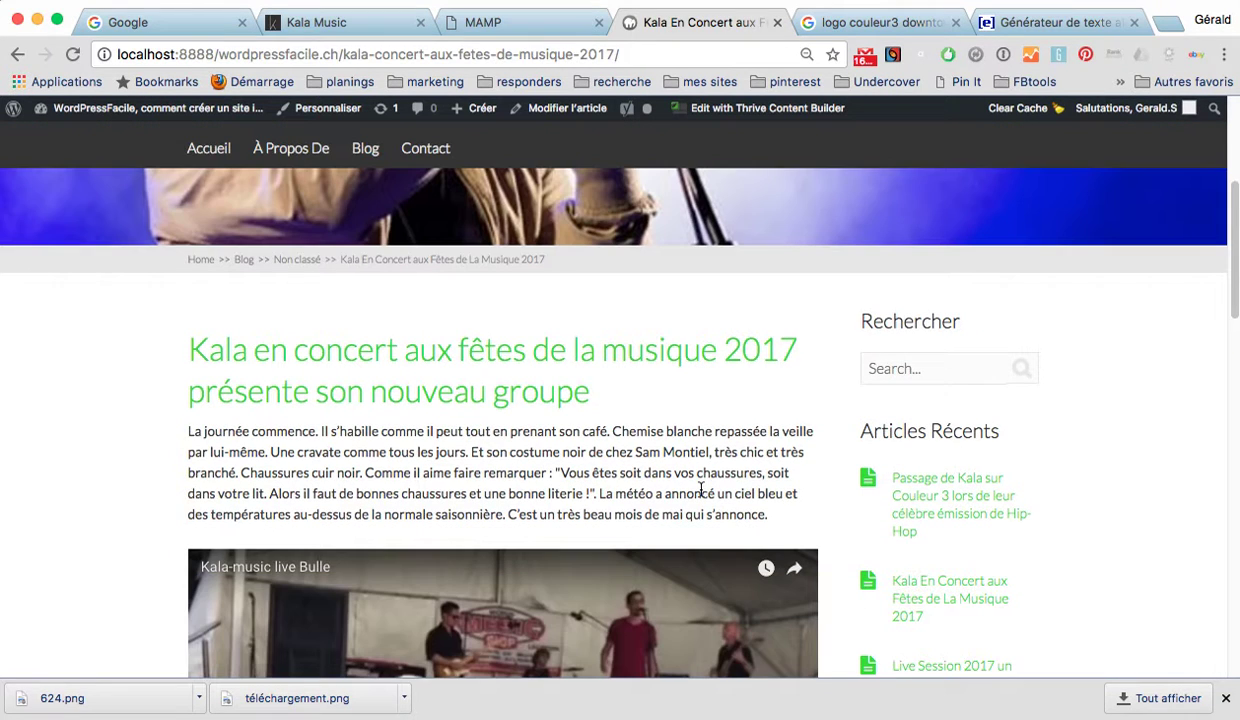
{"action": "scroll", "coordinate": [700, 488], "scroll_direction": "down", "scroll_amount": 3}
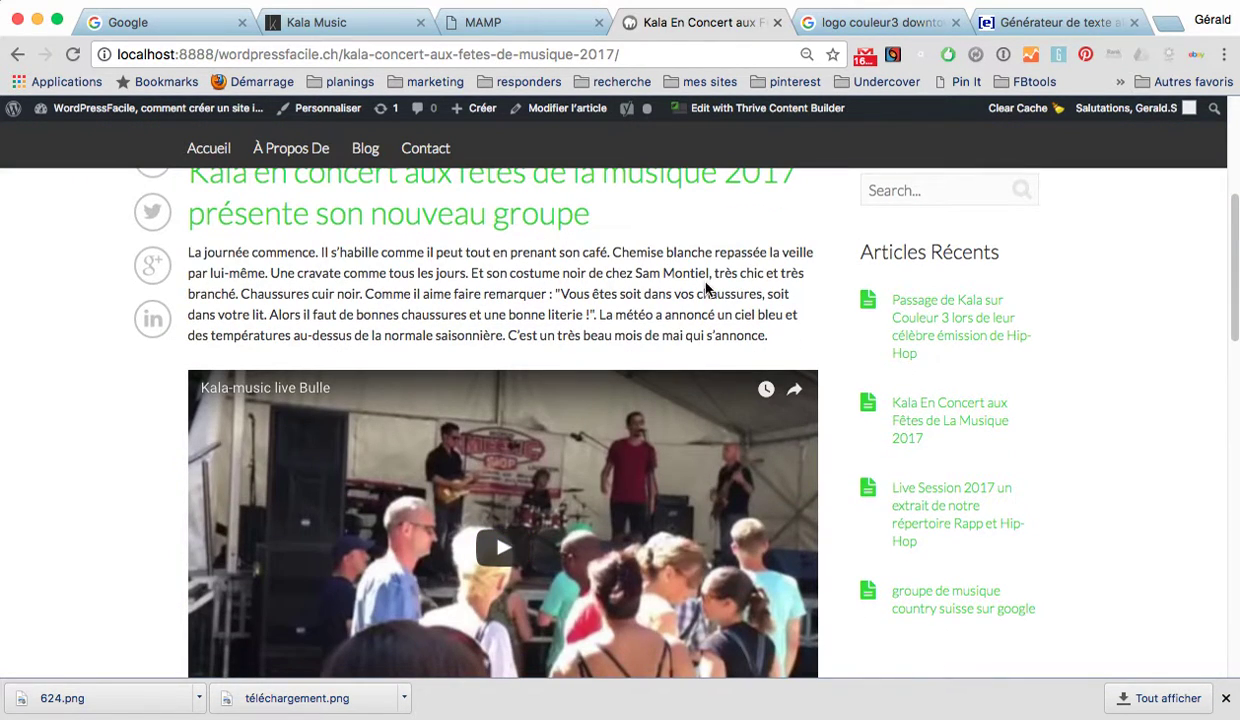
{"action": "scroll", "coordinate": [690, 530], "scroll_direction": "down", "scroll_amount": 4}
{"action": "scroll", "coordinate": [692, 541], "scroll_direction": "down", "scroll_amount": 4}
{"action": "scroll", "coordinate": [692, 541], "scroll_direction": "up", "scroll_amount": 7}
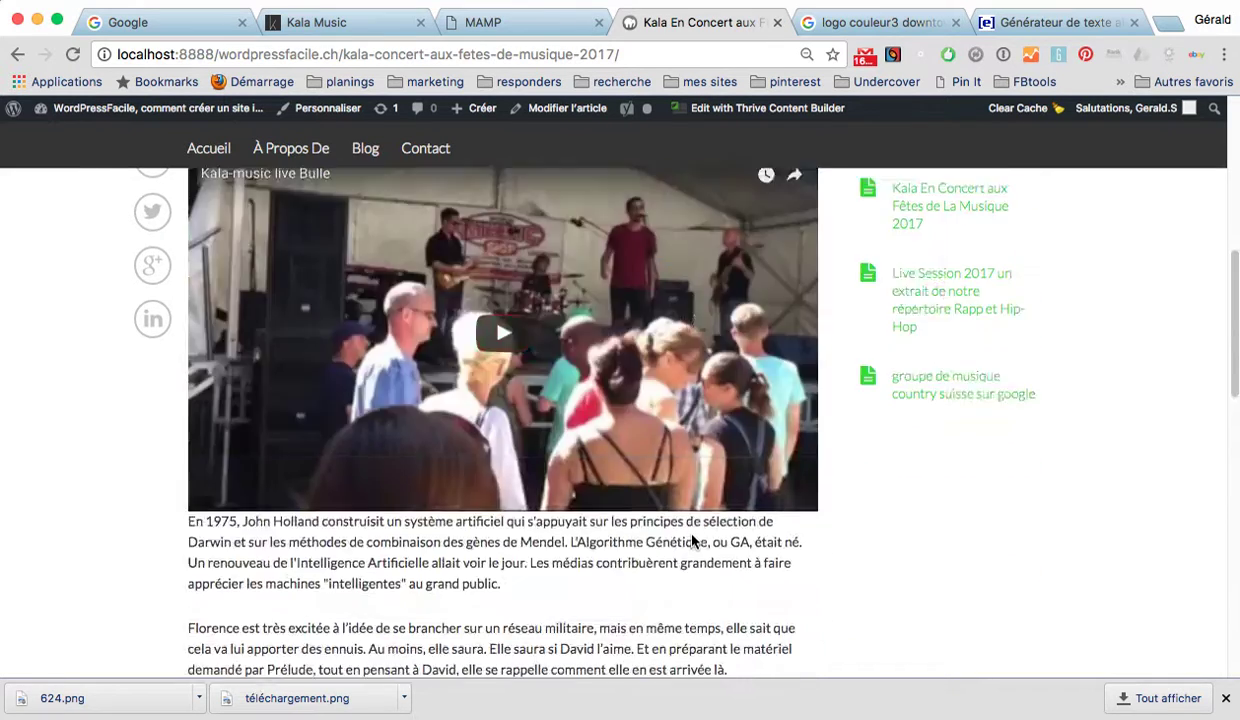
{"action": "scroll", "coordinate": [692, 541], "scroll_direction": "up", "scroll_amount": 6}
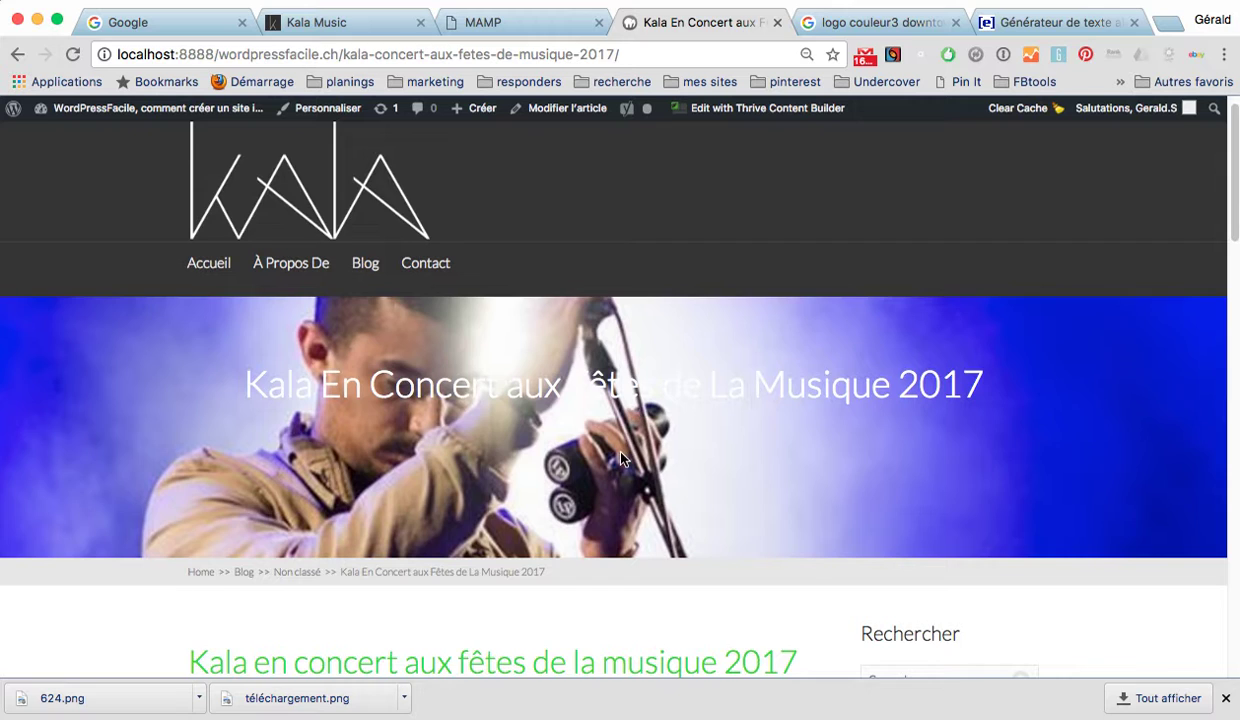
{"action": "scroll", "coordinate": [620, 459], "scroll_direction": "down", "scroll_amount": 2}
{"action": "scroll", "coordinate": [620, 459], "scroll_direction": "up", "scroll_amount": 2}
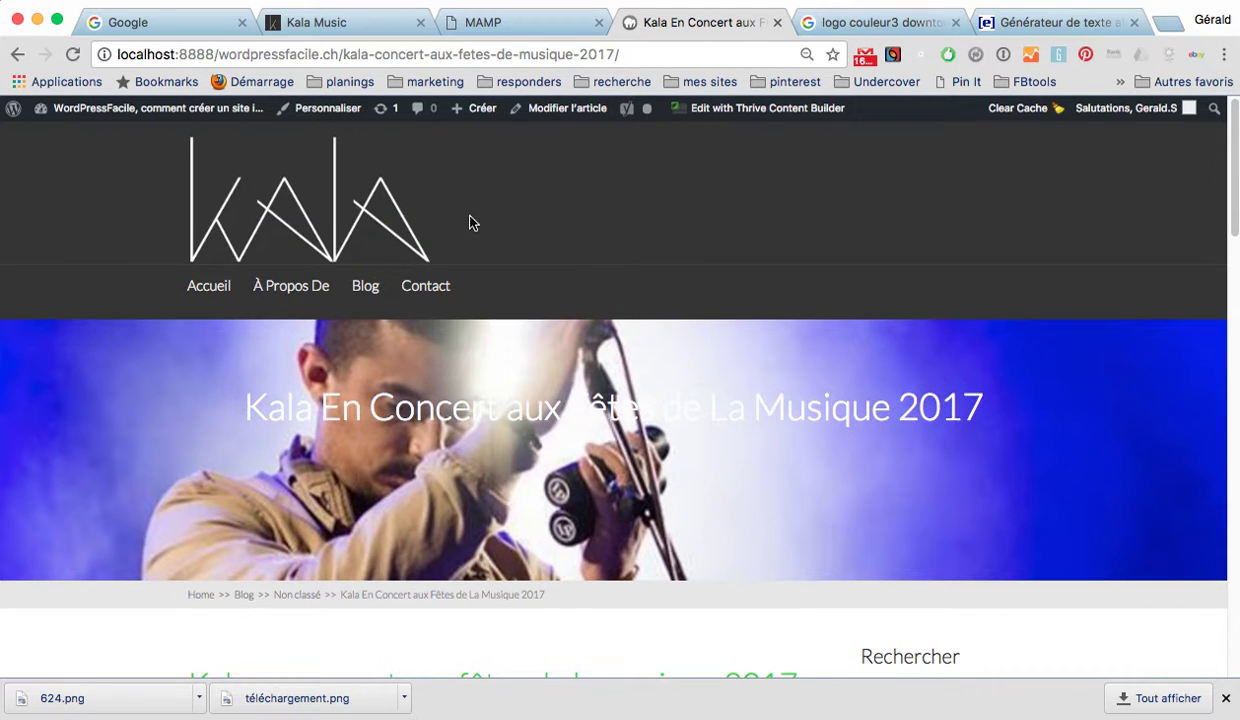
Return to the local home page and open the "Live Session 2017" article to view its banner, introduction and video.
{"action": "left_click", "coordinate": [204, 289]}
{"action": "scroll", "coordinate": [1000, 425], "scroll_direction": "down", "scroll_amount": 10}
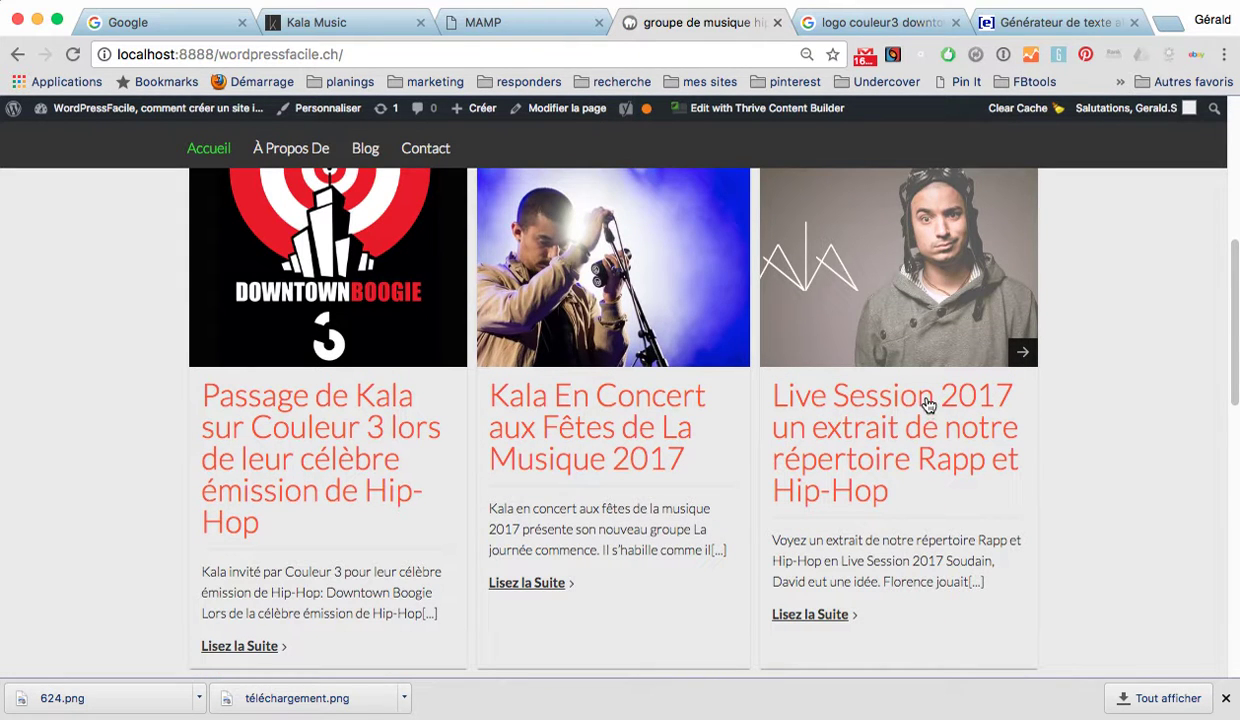
{"action": "left_click", "coordinate": [928, 404]}
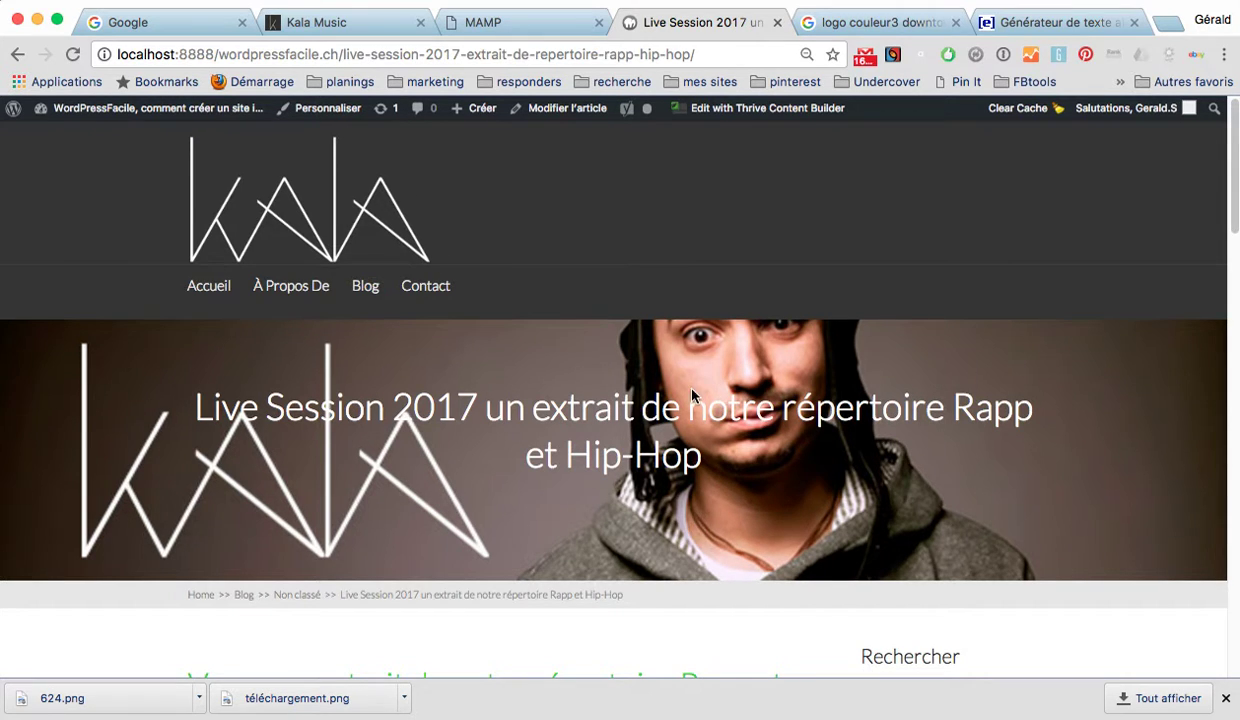
{"action": "scroll", "coordinate": [605, 505], "scroll_direction": "down", "scroll_amount": 5}
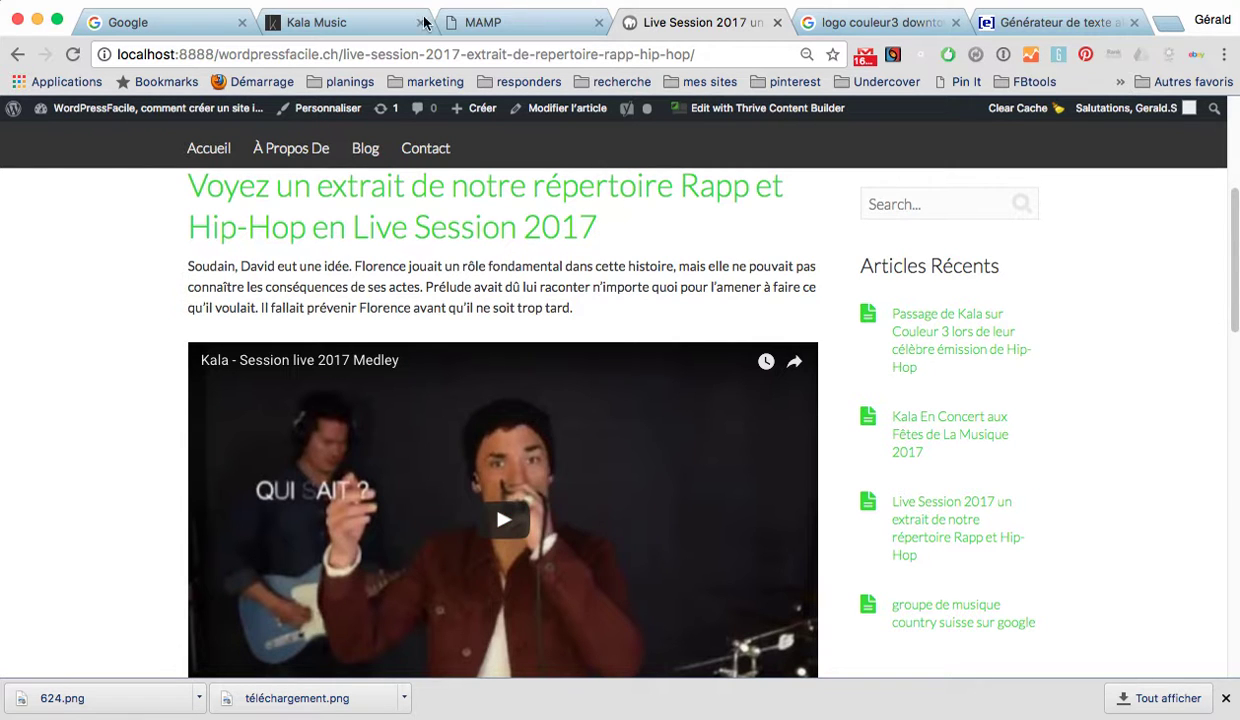
Compare the article with the Live Session 2017 entry on the old Kala Music site, returning to the local WordPress post.
{"action": "left_click", "coordinate": [368, 24]}
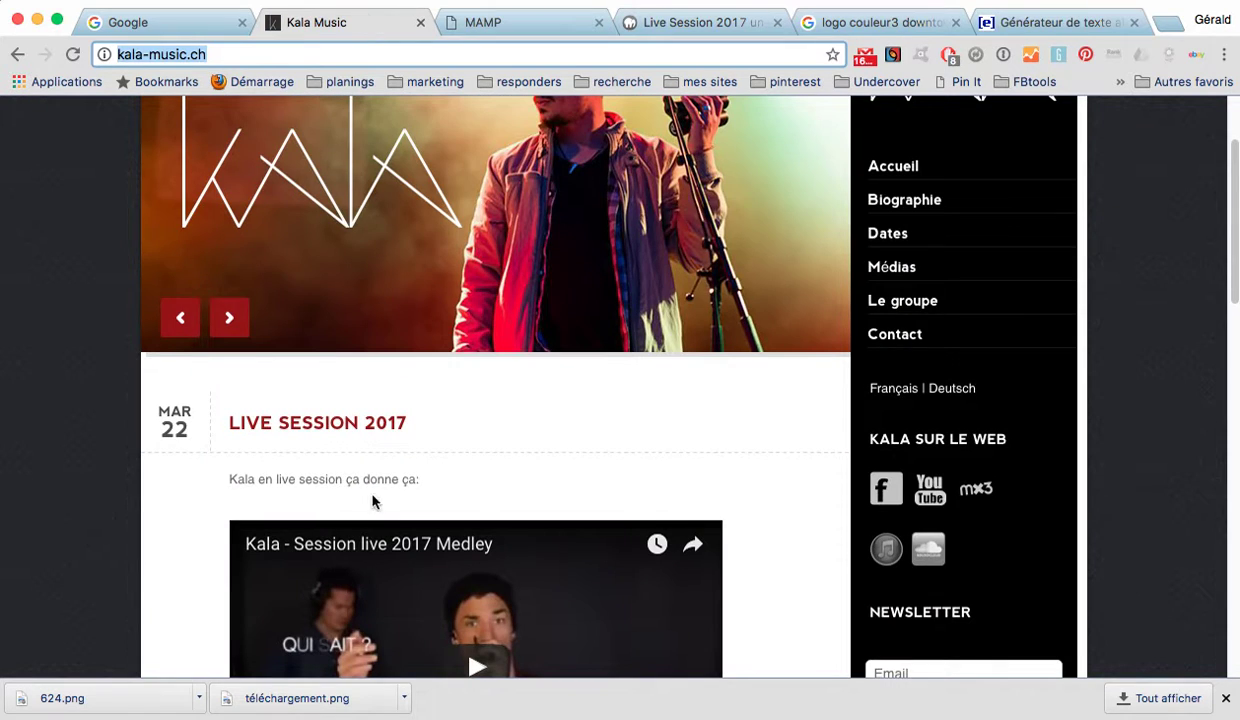
{"action": "scroll", "coordinate": [365, 488], "scroll_direction": "down", "scroll_amount": 3}
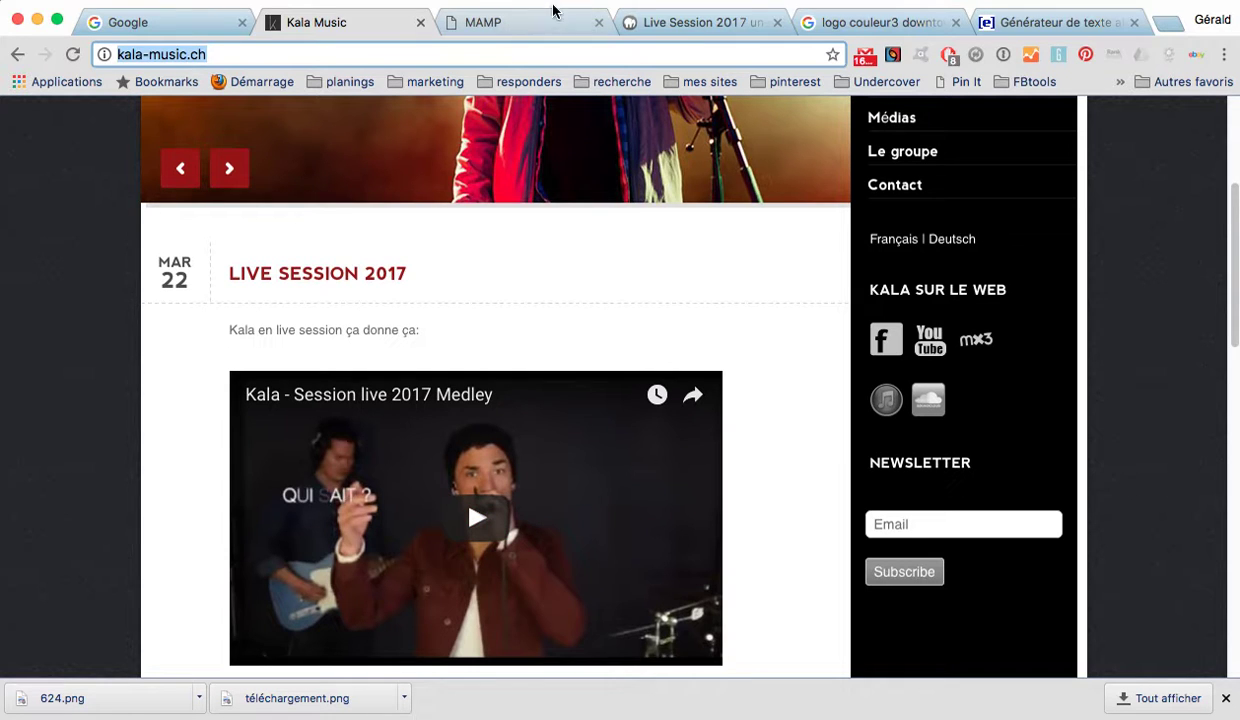
{"action": "left_click", "coordinate": [692, 24]}
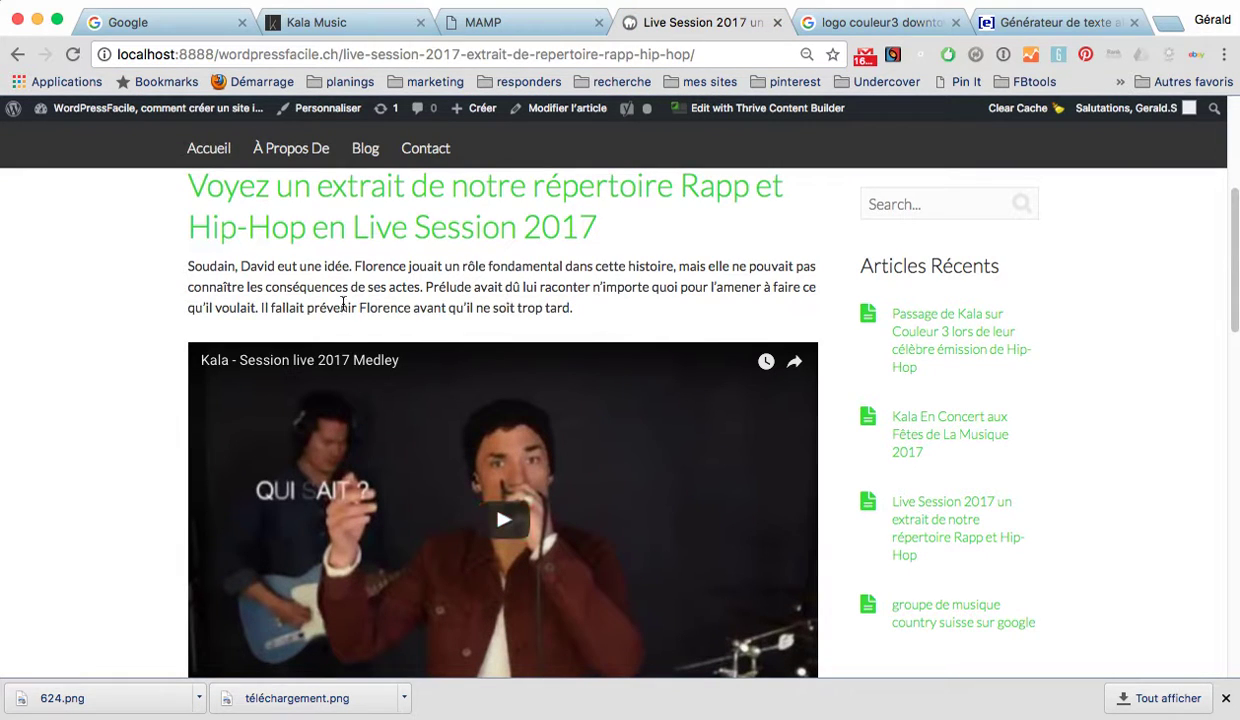
Examine the Live Session 2017 post's text below the video, its author section and the comment form.
{"action": "scroll", "coordinate": [595, 310], "scroll_direction": "down", "scroll_amount": 2}
{"action": "scroll", "coordinate": [593, 310], "scroll_direction": "down", "scroll_amount": 5}
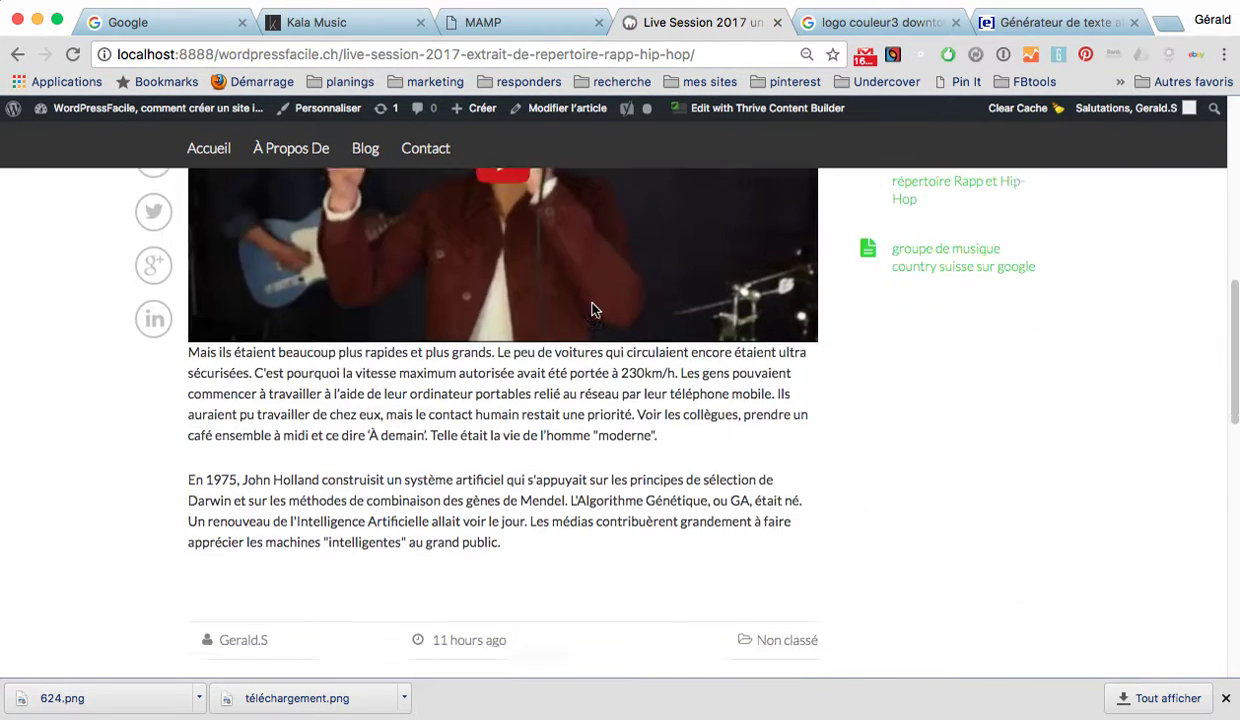
{"action": "scroll", "coordinate": [519, 483], "scroll_direction": "down", "scroll_amount": 2}
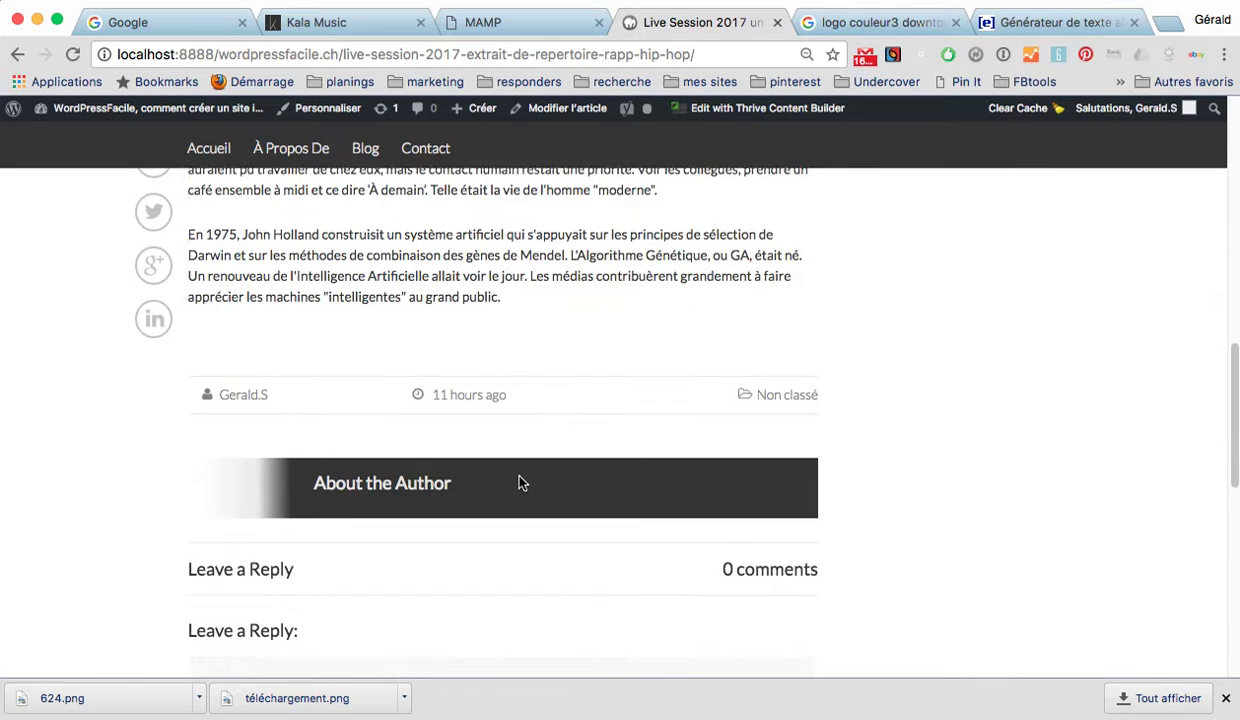
{"action": "scroll", "coordinate": [519, 483], "scroll_direction": "up", "scroll_amount": 10}
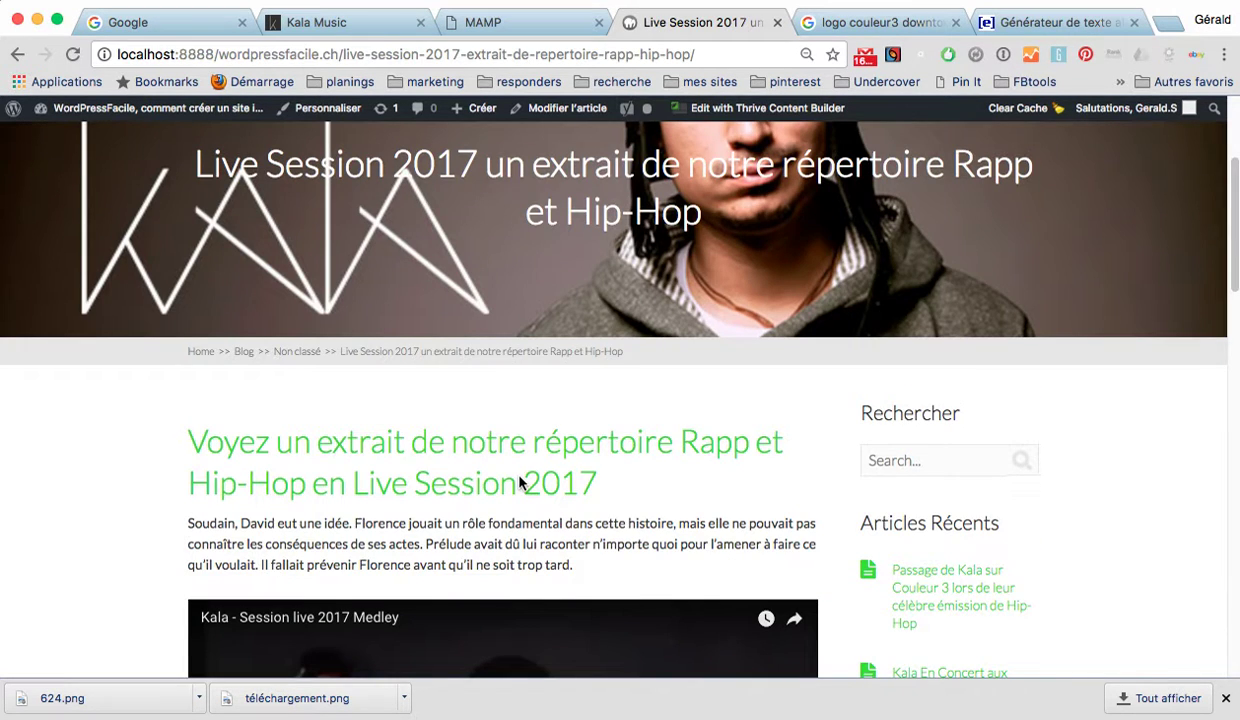
{"action": "scroll", "coordinate": [519, 483], "scroll_direction": "down", "scroll_amount": 10}
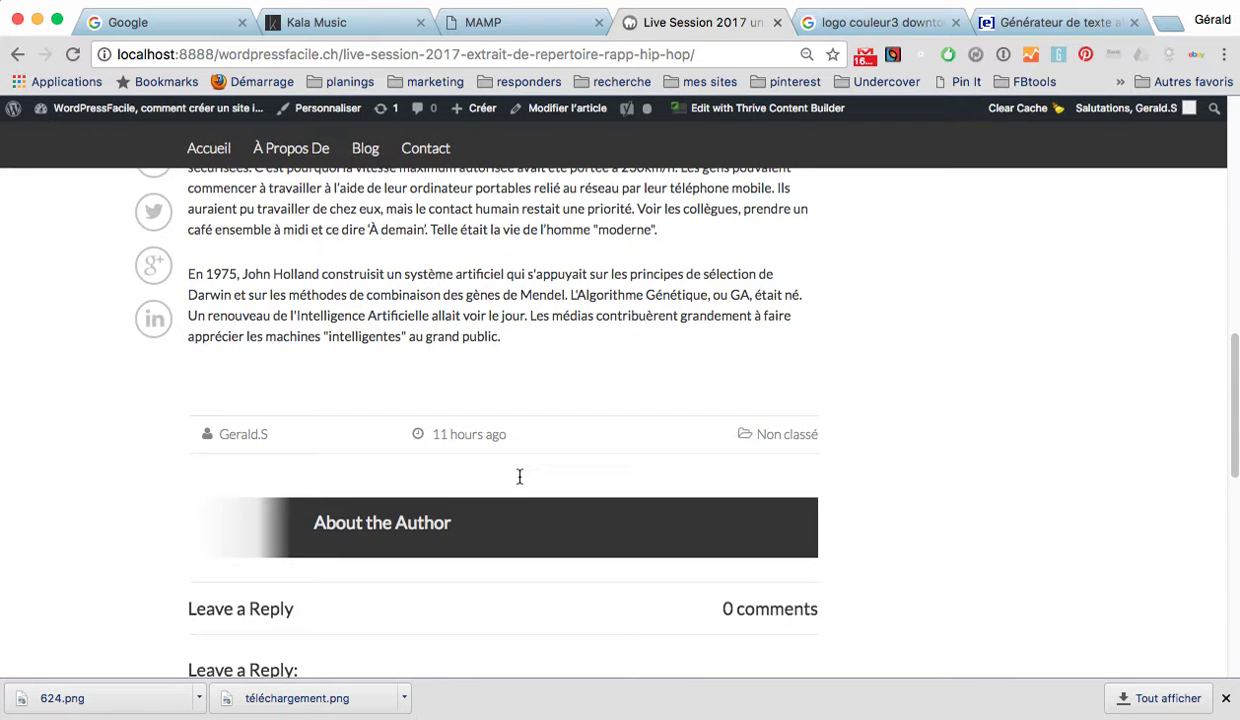
{"action": "scroll", "coordinate": [545, 386], "scroll_direction": "down", "scroll_amount": 3}
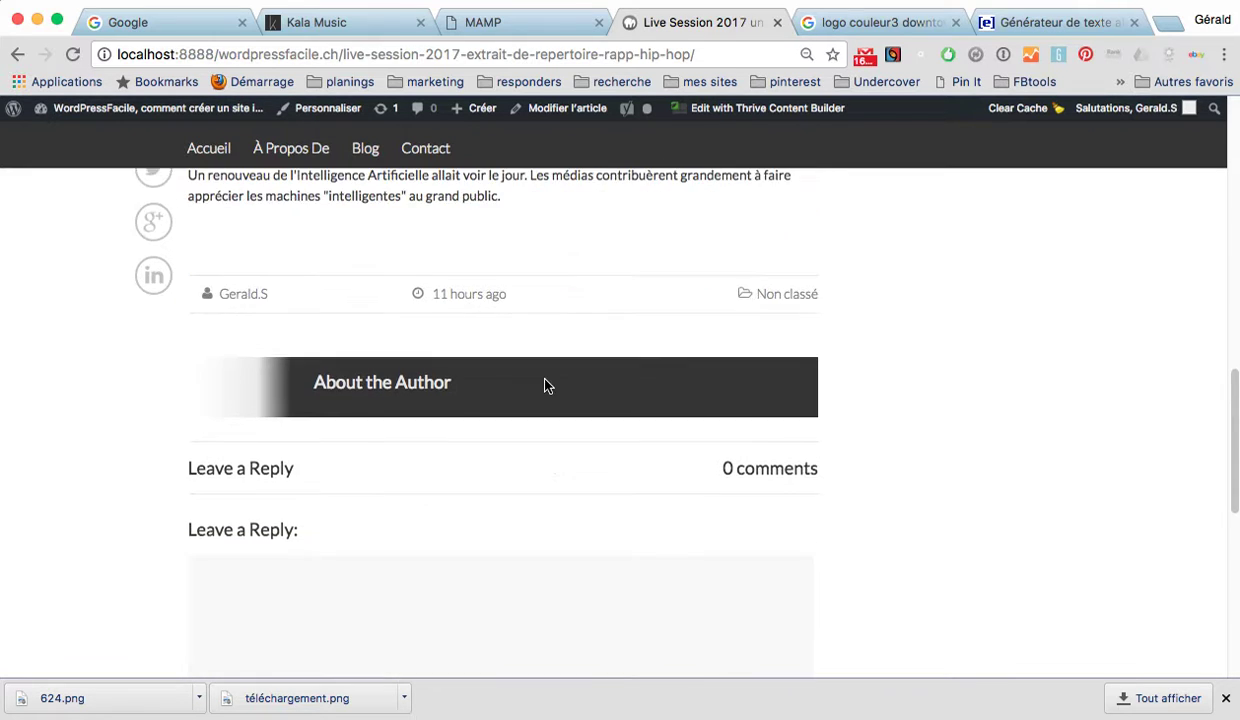
Review the Live Session 2017 post's video, introduction and sidebar, ending at the logo and banner.
{"action": "scroll", "coordinate": [545, 386], "scroll_direction": "up", "scroll_amount": 5}
{"action": "scroll", "coordinate": [545, 386], "scroll_direction": "up", "scroll_amount": 3}
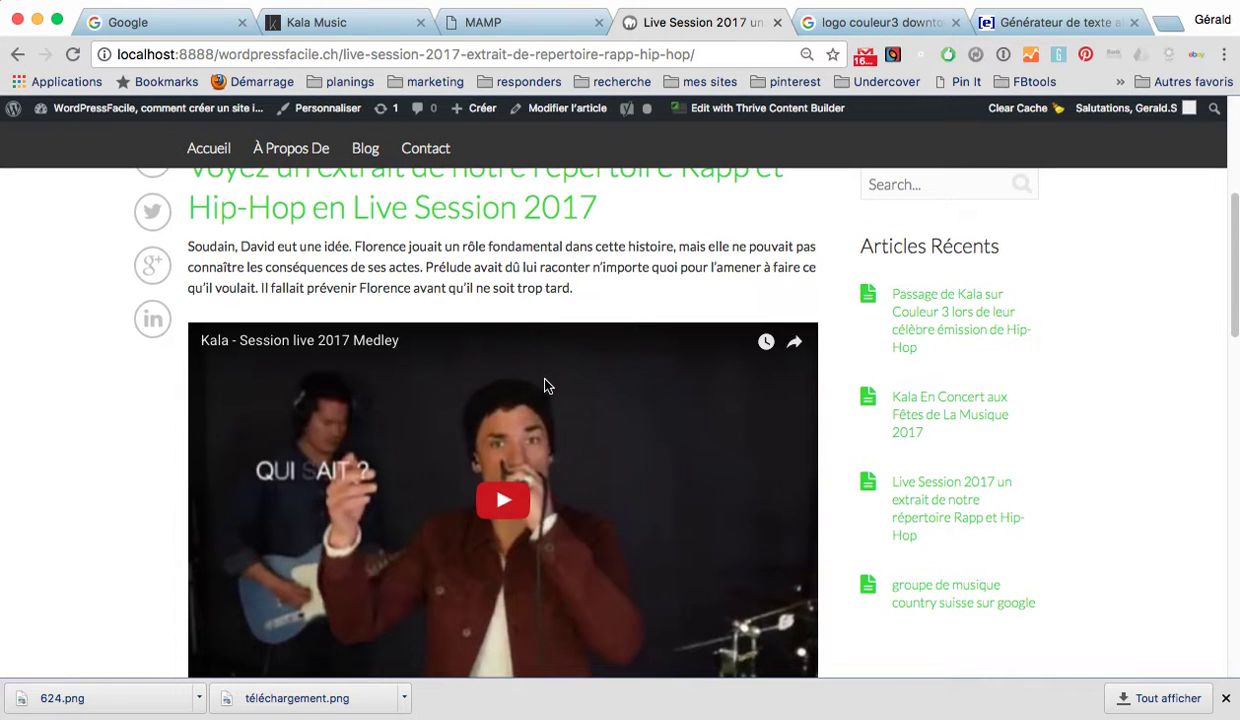
{"action": "scroll", "coordinate": [545, 386], "scroll_direction": "up", "scroll_amount": 3}
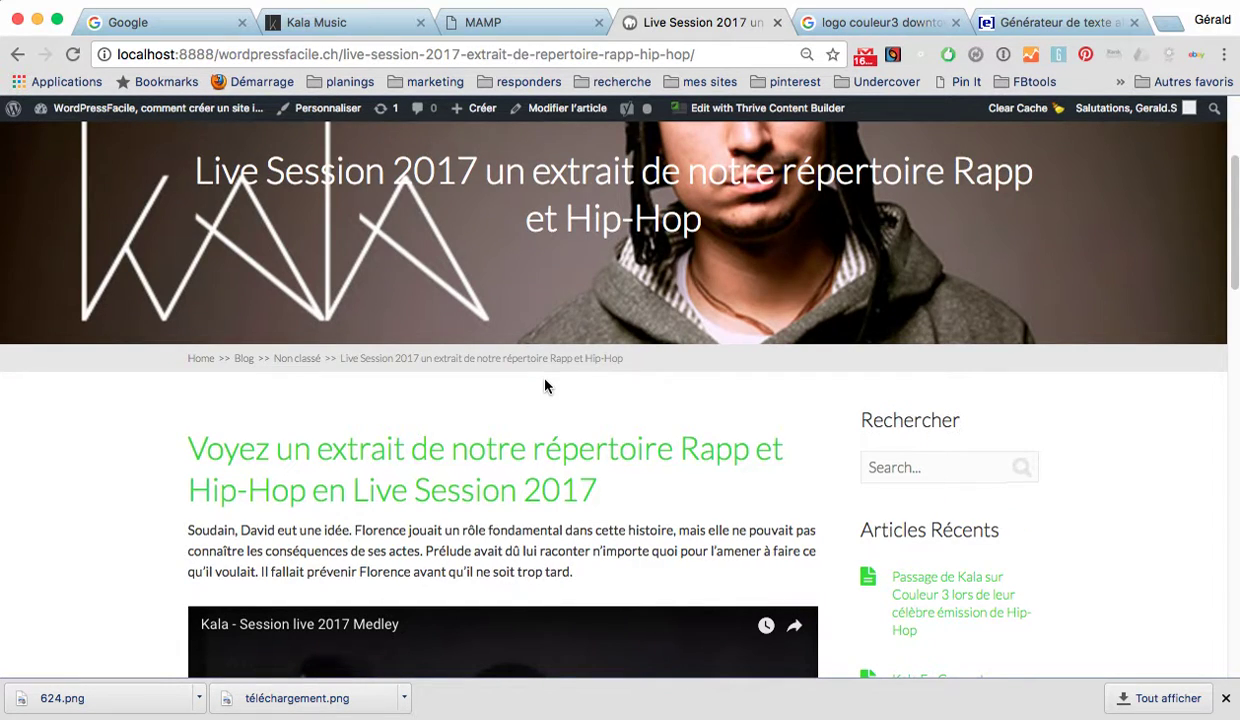
{"action": "scroll", "coordinate": [545, 386], "scroll_direction": "down", "scroll_amount": 5}
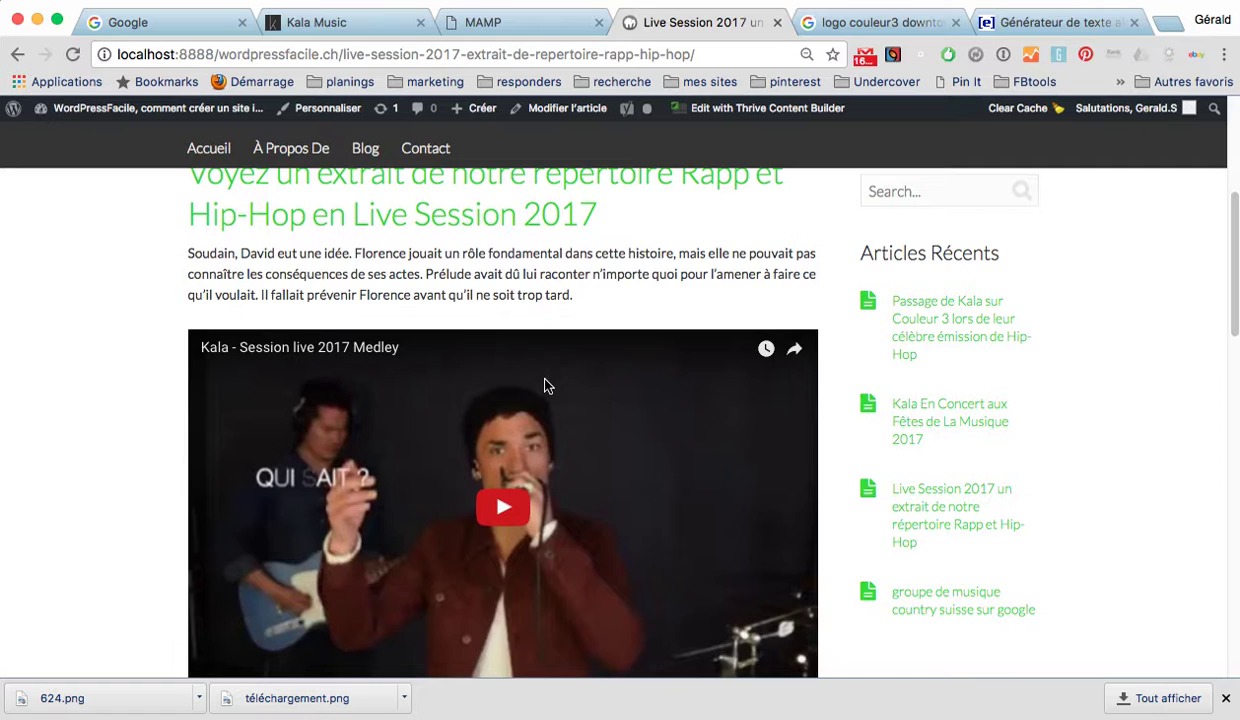
{"action": "scroll", "coordinate": [545, 386], "scroll_direction": "up", "scroll_amount": 8}
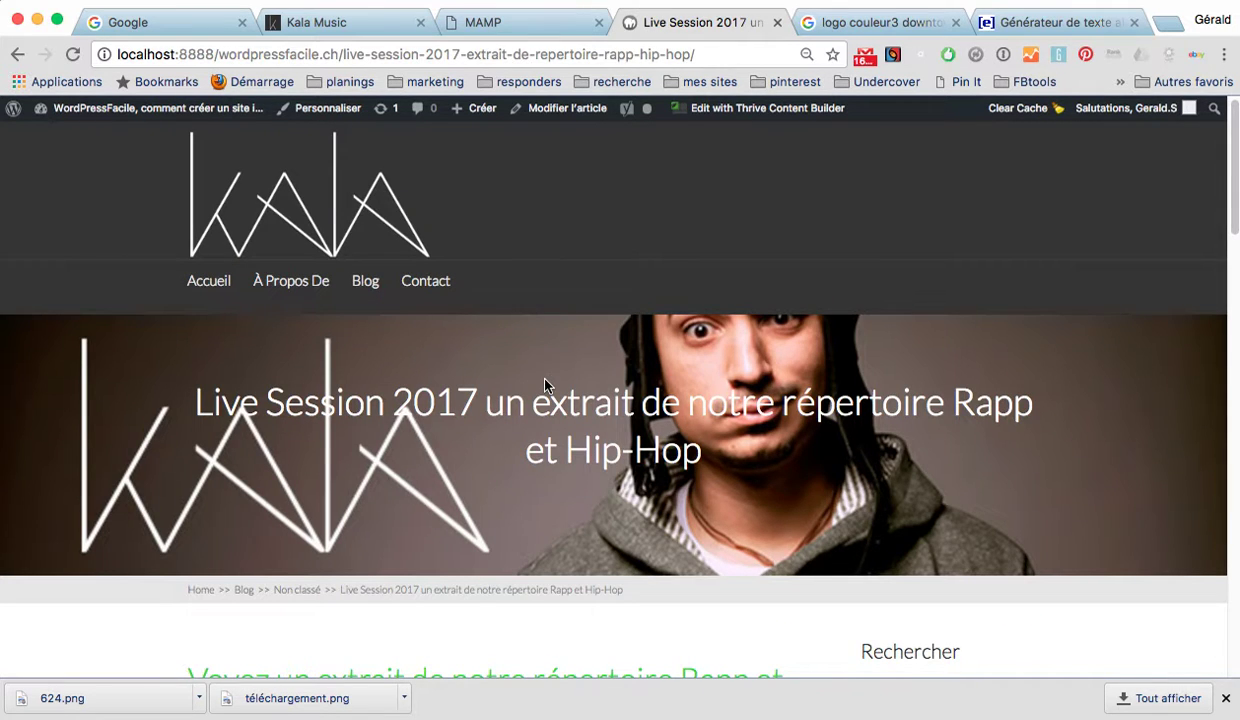
Switch to the old Kala Music site and review its home page from the photo slider through the dated news entries.
{"action": "left_click", "coordinate": [360, 28]}
{"action": "scroll", "coordinate": [628, 420], "scroll_direction": "down", "scroll_amount": 10}
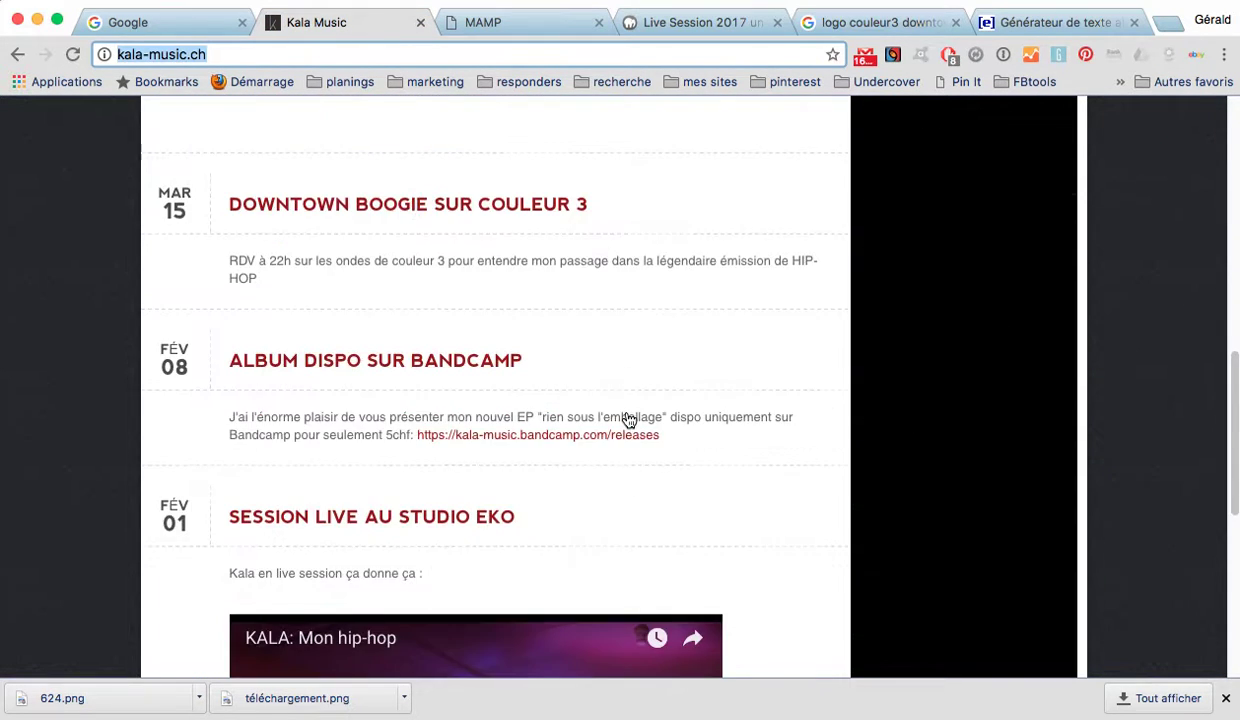
{"action": "scroll", "coordinate": [628, 420], "scroll_direction": "up", "scroll_amount": 10}
{"action": "scroll", "coordinate": [628, 420], "scroll_direction": "down", "scroll_amount": 6}
{"action": "scroll", "coordinate": [628, 420], "scroll_direction": "up", "scroll_amount": 10}
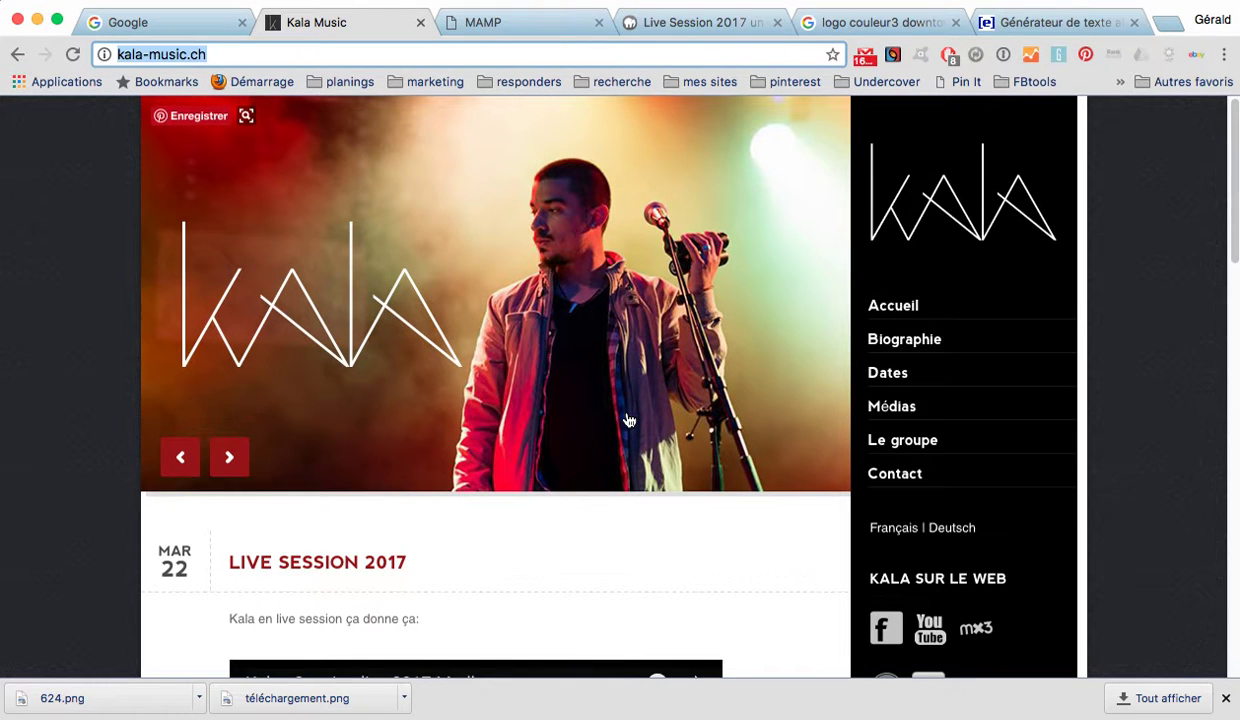
{"action": "scroll", "coordinate": [628, 420], "scroll_direction": "down", "scroll_amount": 10}
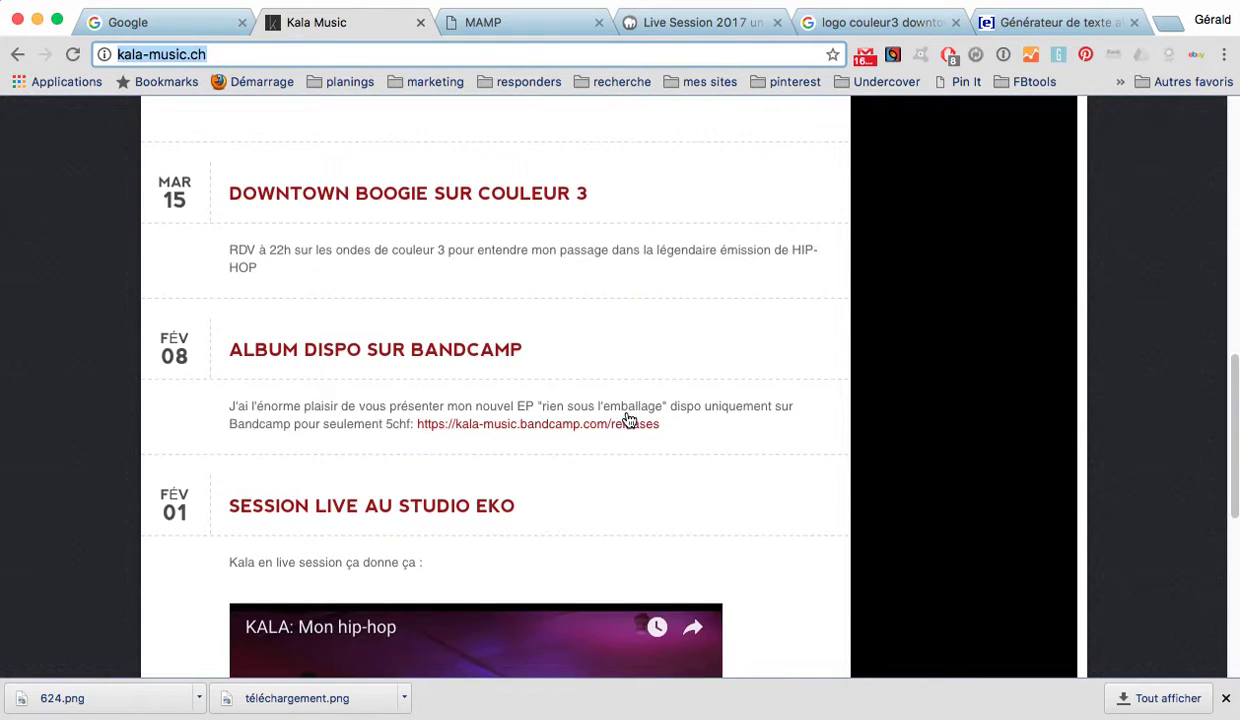
{"action": "scroll", "coordinate": [628, 420], "scroll_direction": "up", "scroll_amount": 10}
{"action": "scroll", "coordinate": [628, 420], "scroll_direction": "down", "scroll_amount": 4}
{"action": "scroll", "coordinate": [628, 420], "scroll_direction": "up", "scroll_amount": 4}
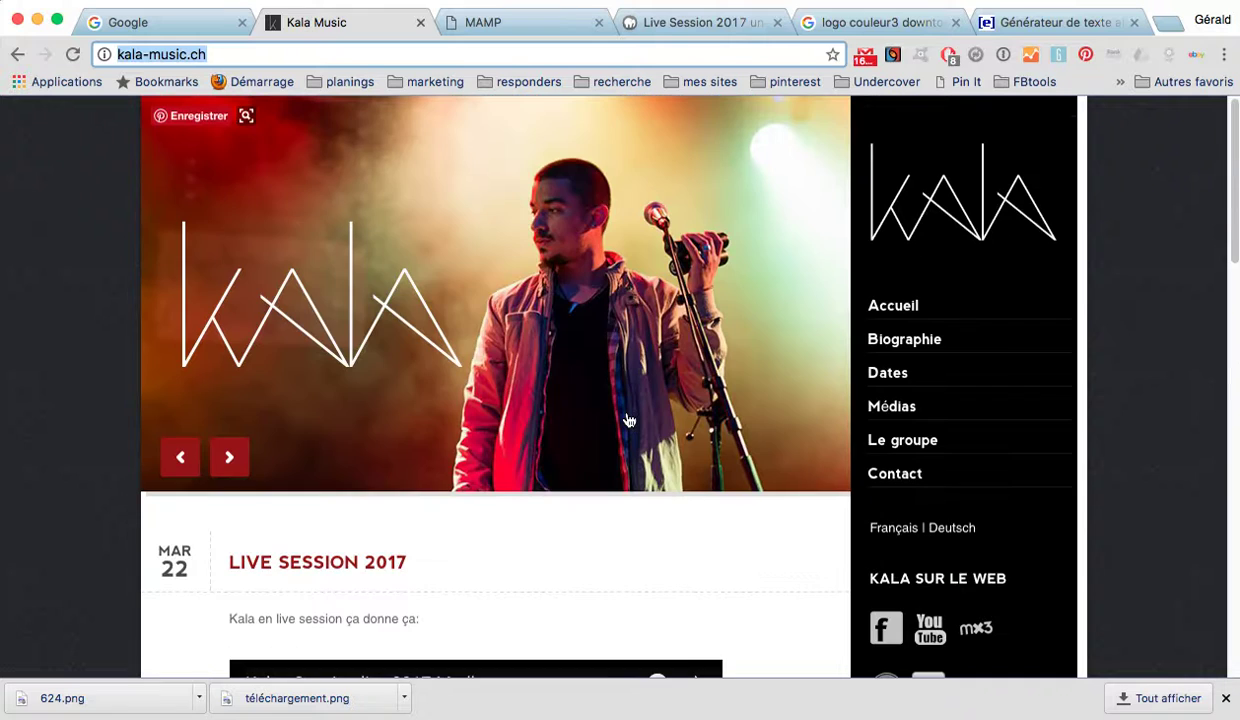
{"action": "scroll", "coordinate": [628, 420], "scroll_direction": "down", "scroll_amount": 4}
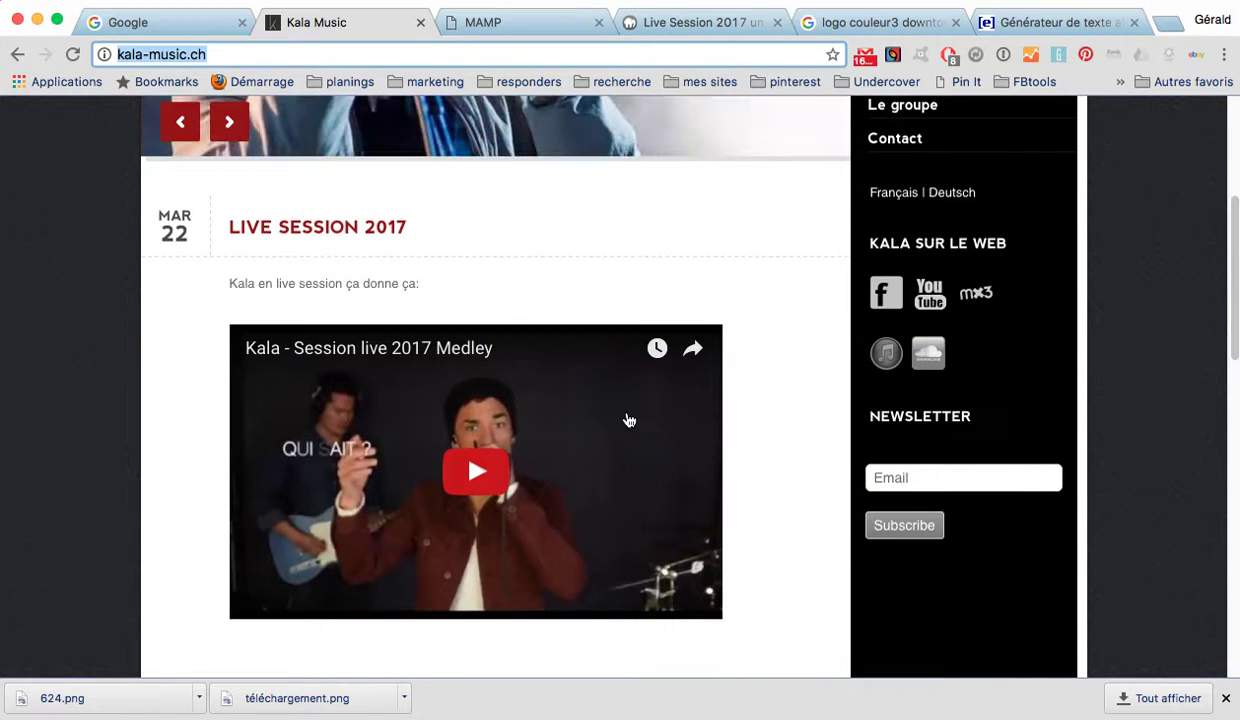